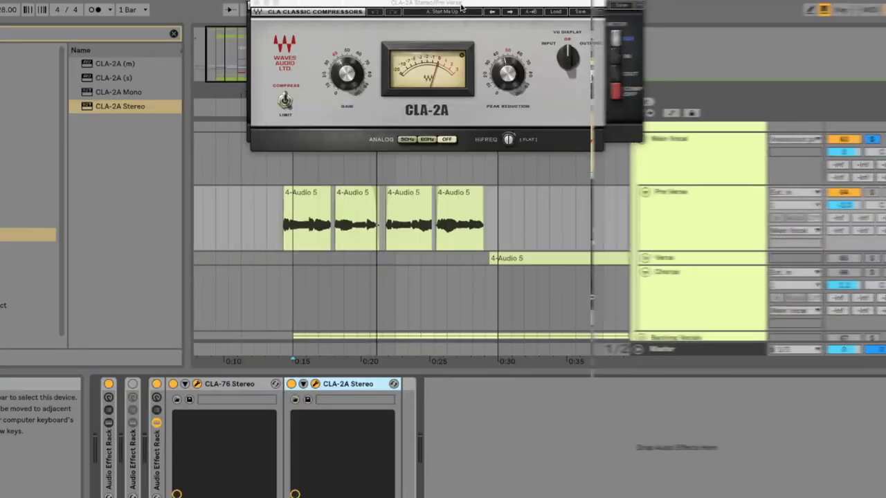
- Reposition the CLA-2A and CLA-76 compressor windows so that they no longer overlap
drag(458, 5, 755, 169)
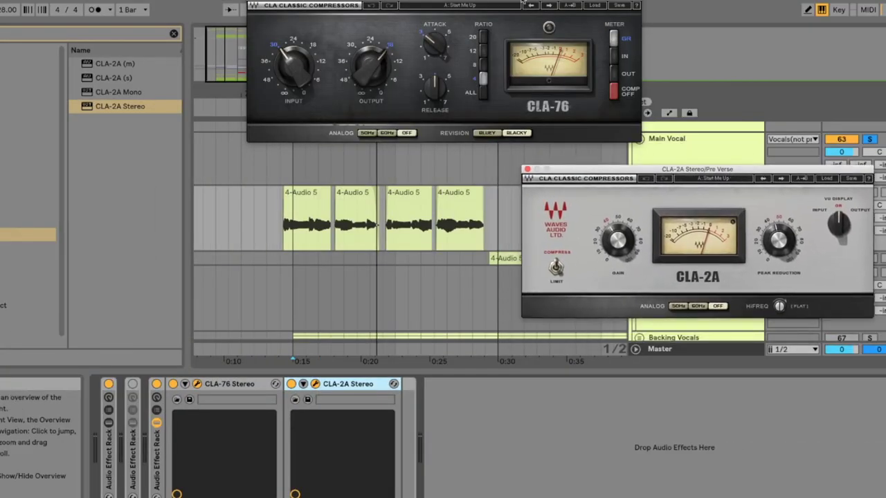
drag(523, 3, 348, 158)
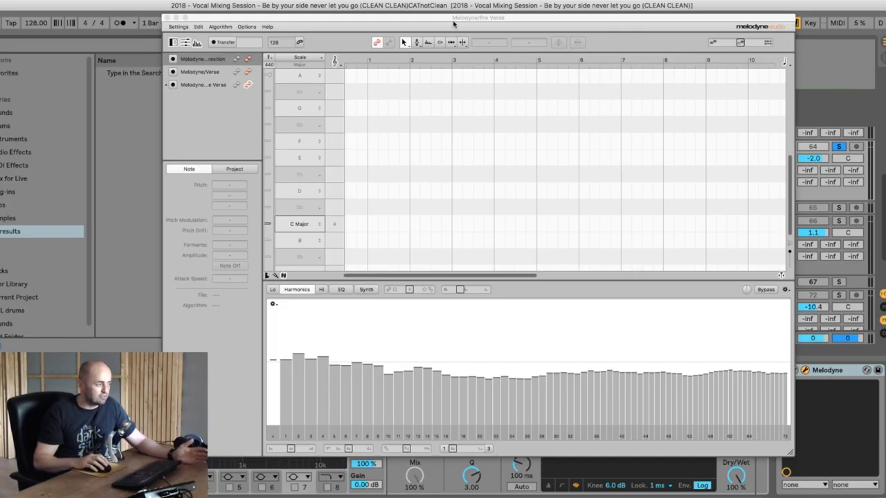
- Transfer the Pre Verse vocal clips from bar 8 to bar 17 into Melodyne by playing them through in real time
drag(454, 24, 460, 270)
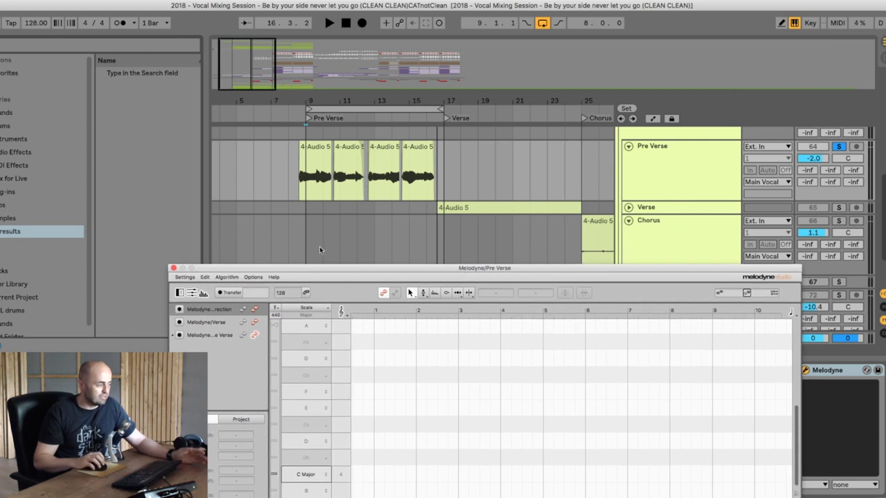
drag(290, 193, 445, 184)
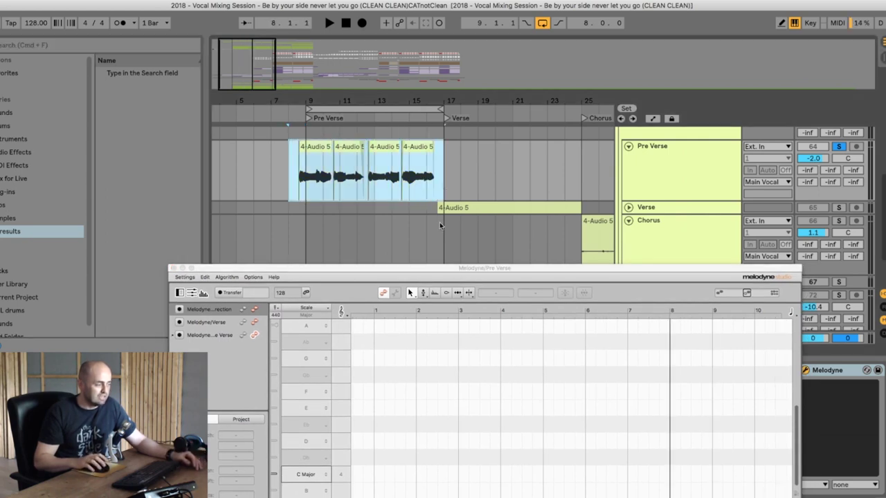
drag(450, 268, 482, 17)
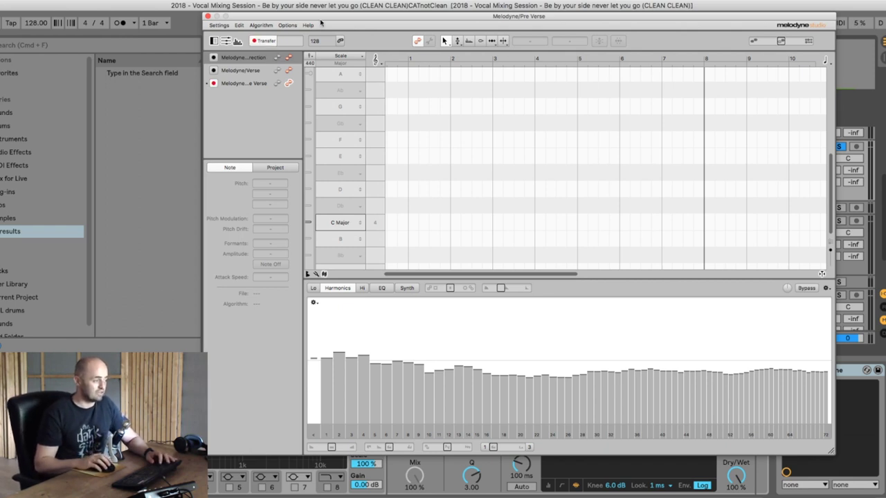
drag(320, 24, 304, 33)
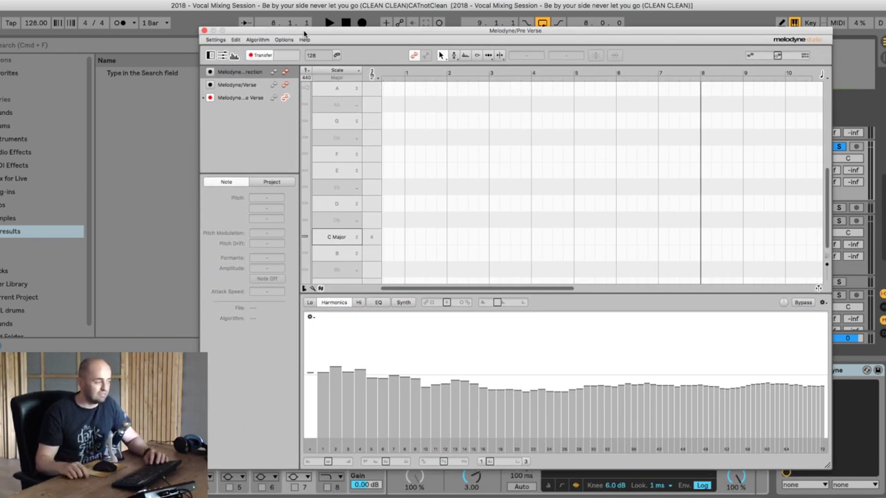
key(space)
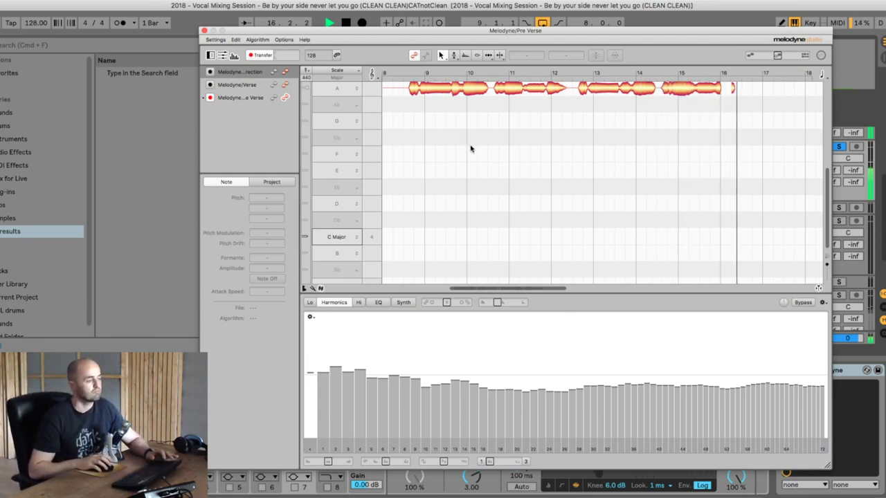
key(space)
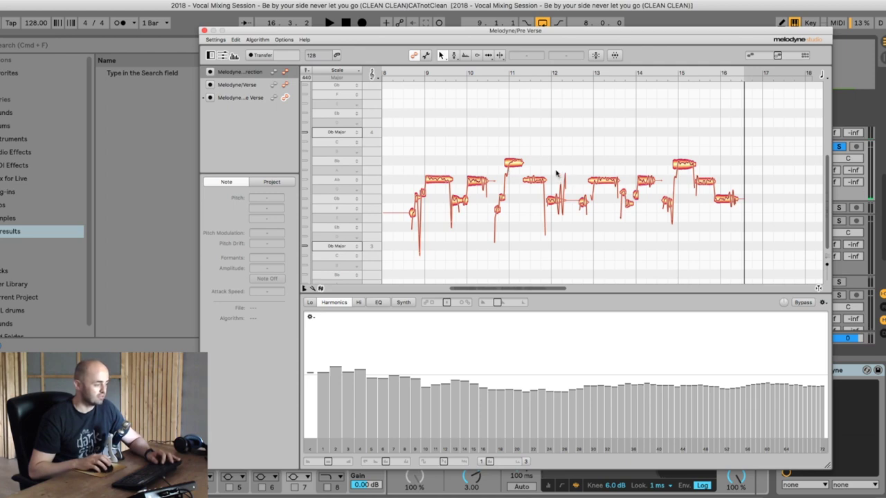
- Select all transferred Pre Verse notes and set the Melodyne scale to F# Major
drag(418, 122, 761, 254)
click(663, 252)
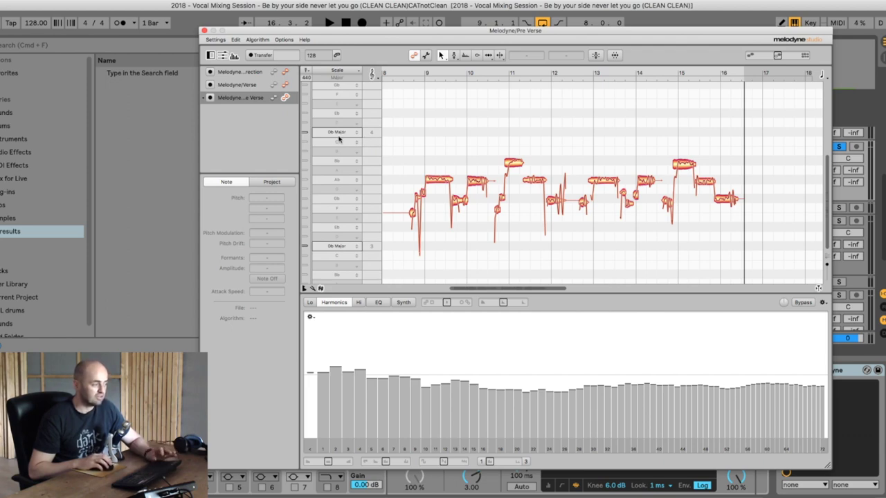
drag(398, 132, 748, 269)
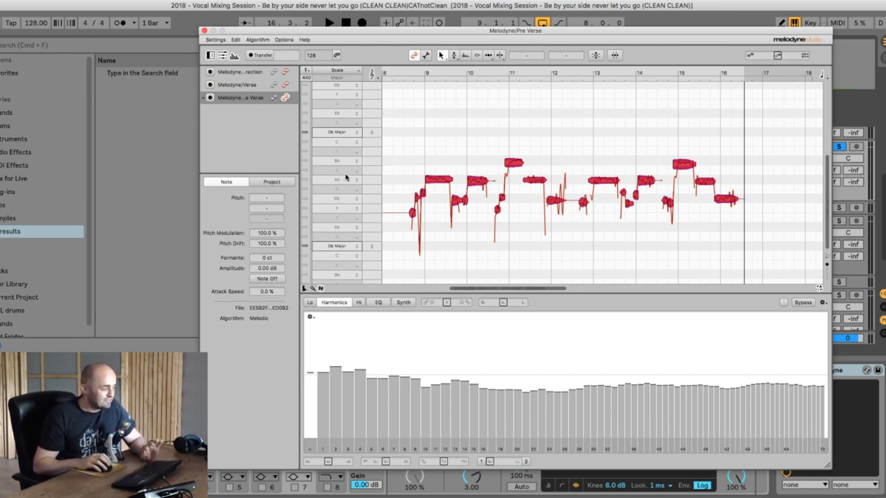
click(348, 200)
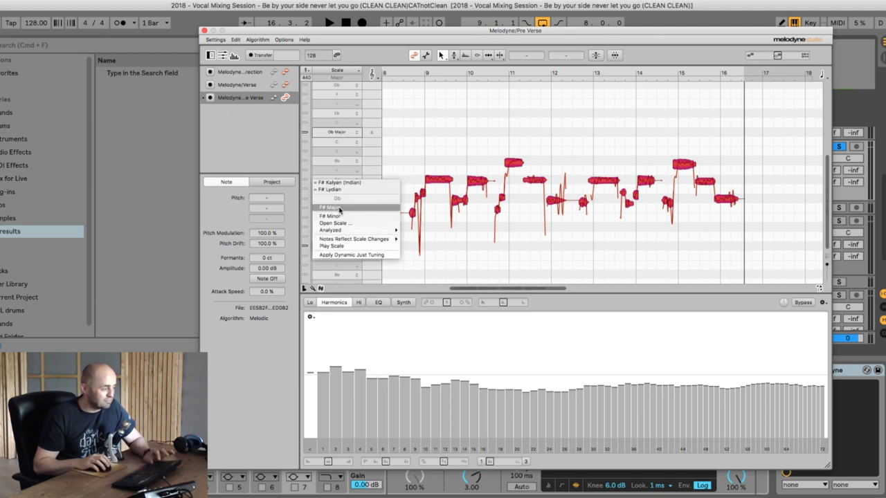
click(339, 208)
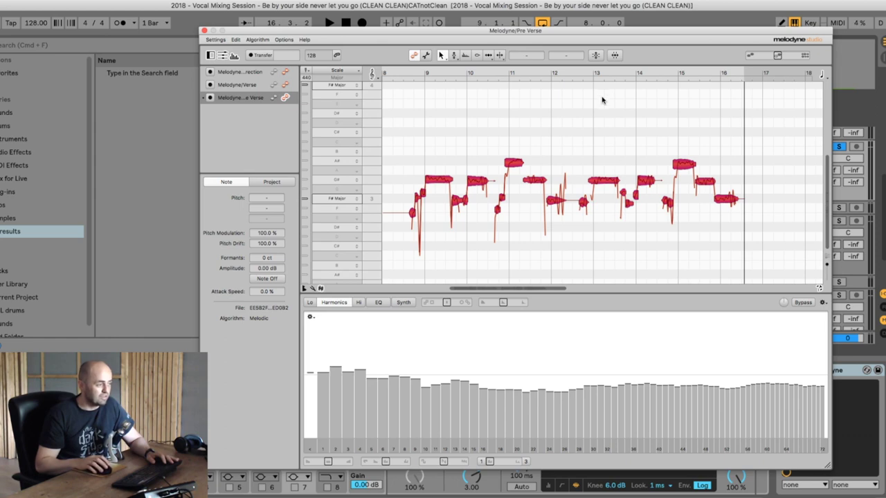
- Correct the pitch of all Pre Verse notes with Pitch Center and Pitch Drift at 100% and Snap to F# Major off
drag(404, 115, 778, 253)
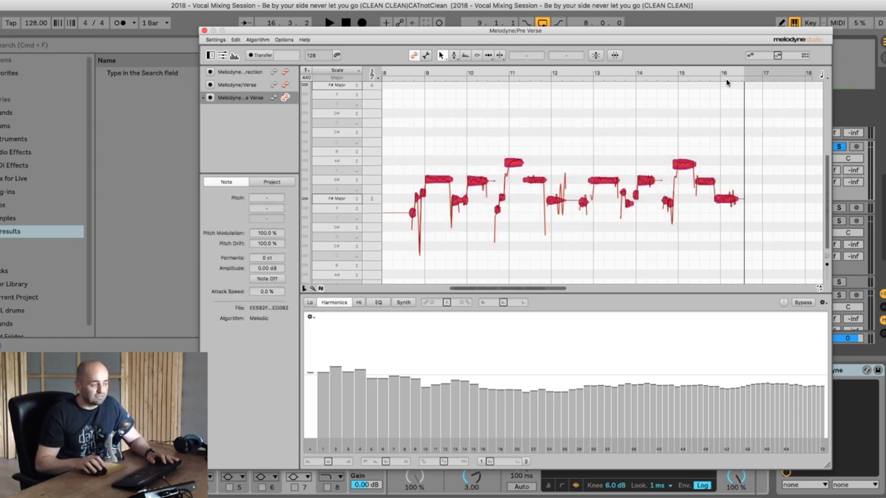
click(595, 55)
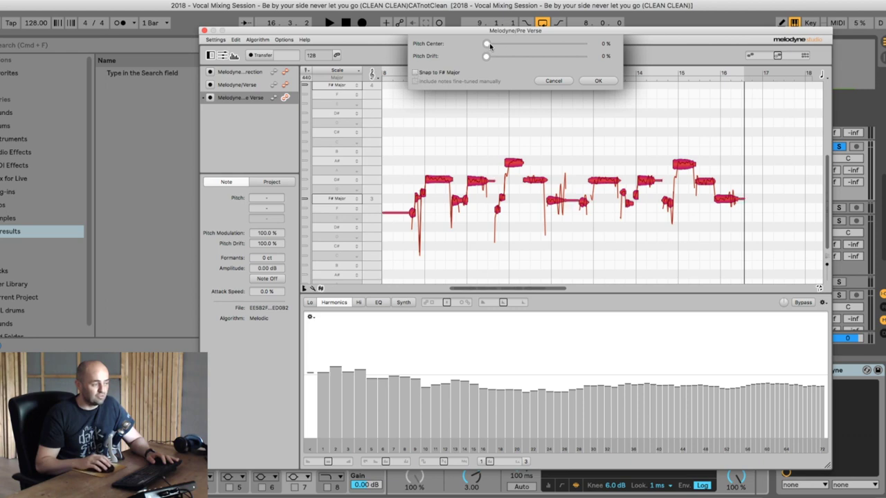
drag(489, 46, 597, 47)
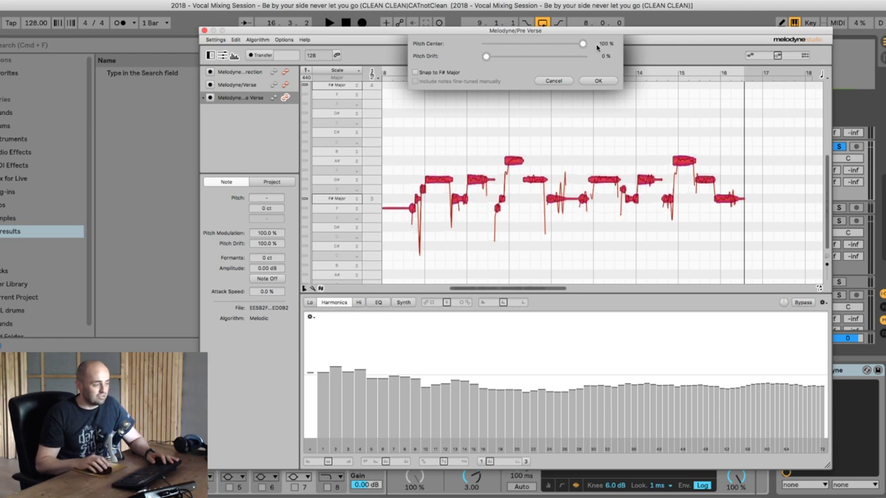
mouse_move(543, 48)
mouse_down()
mouse_move(488, 46)
mouse_move(582, 49)
mouse_move(538, 49)
mouse_up()
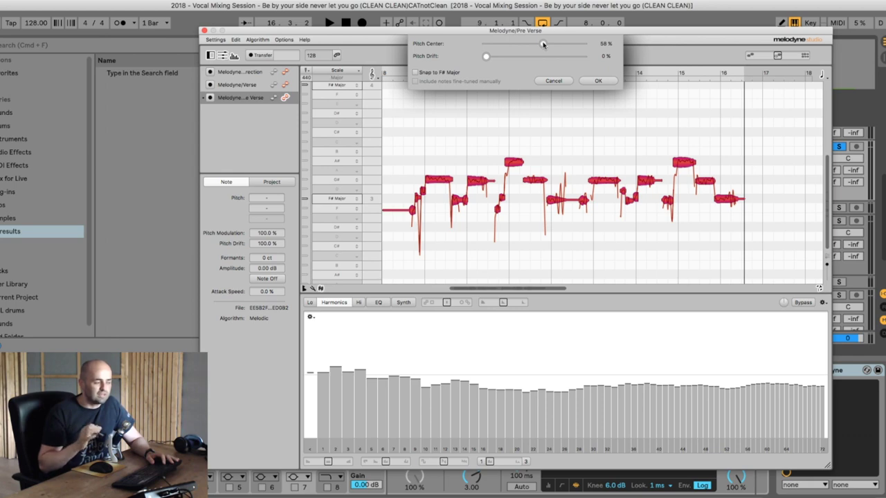
drag(543, 44, 617, 47)
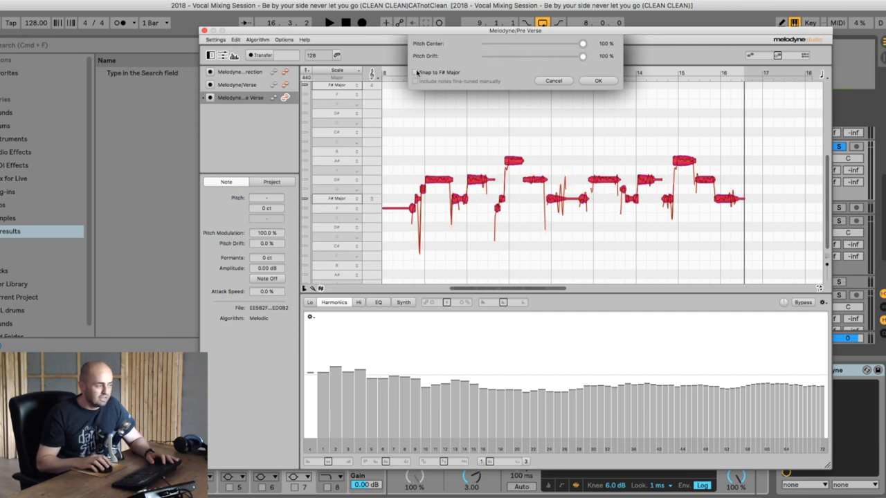
click(415, 72)
click(416, 72)
click(416, 72)
click(416, 72)
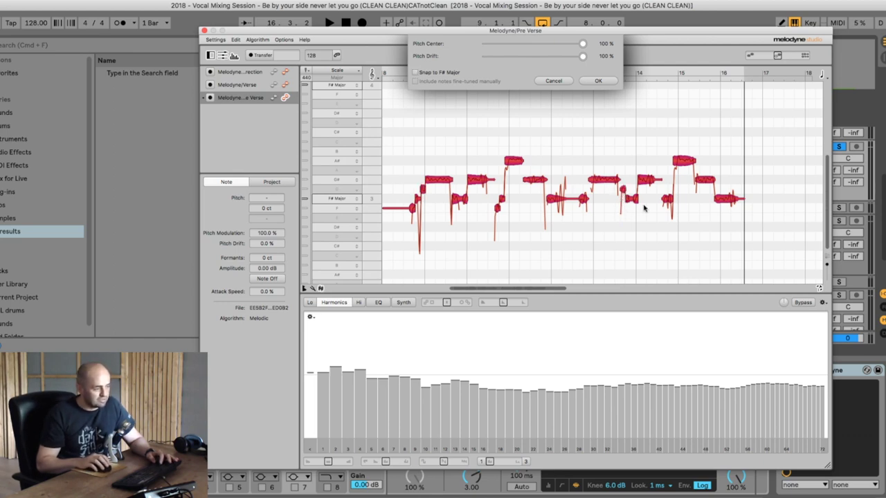
click(599, 81)
- Play the opening of the corrected vocal repeatedly, comparing it with Melodyne's sound editor bypassed and active, and clear the note selection
key(space)
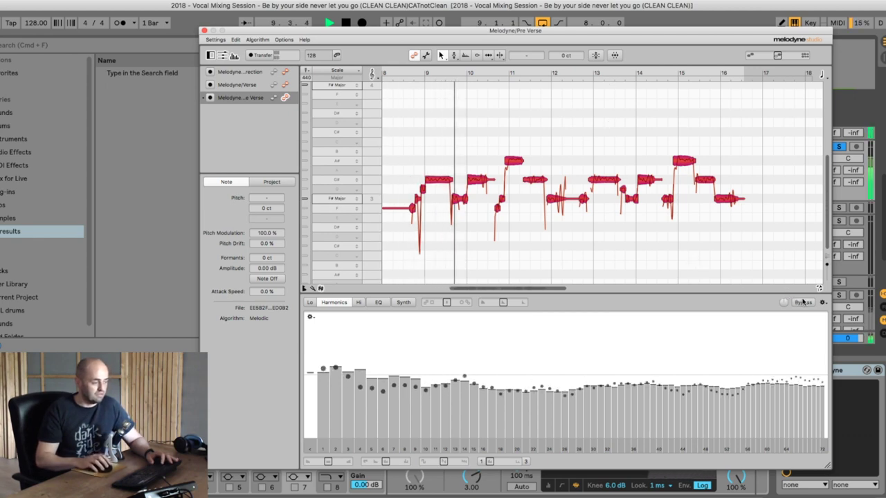
key(space)
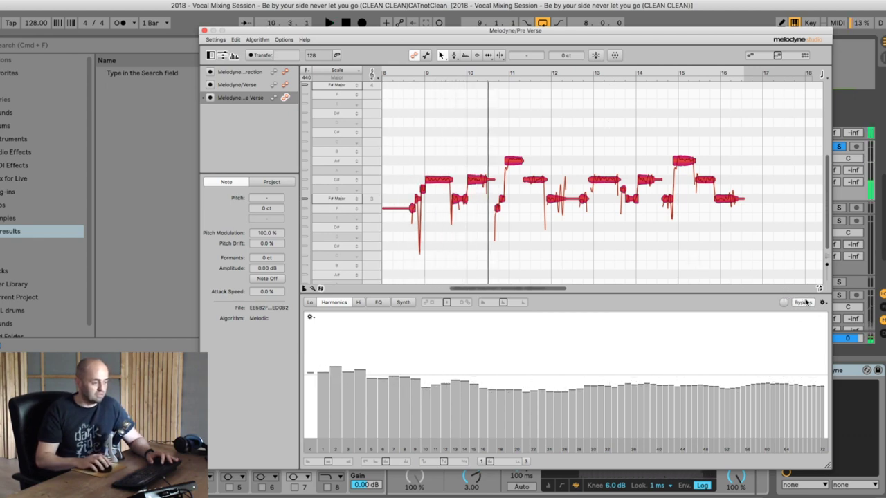
click(803, 302)
key(space)
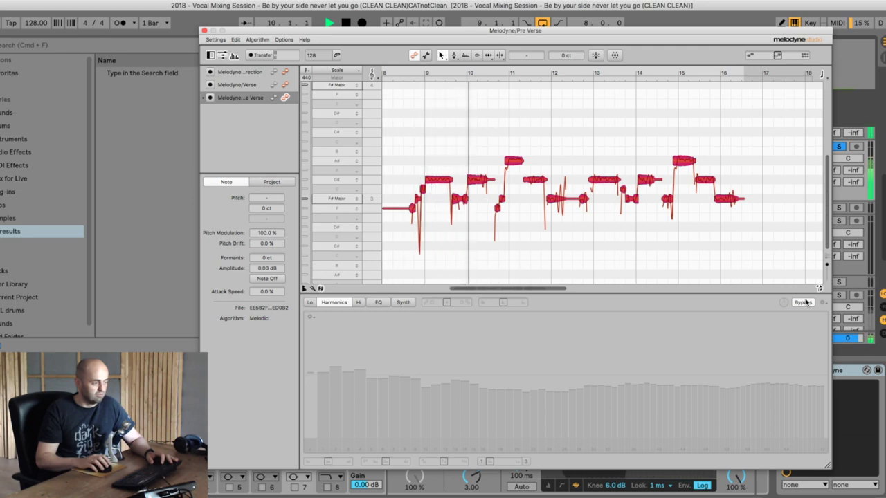
key(space)
click(802, 303)
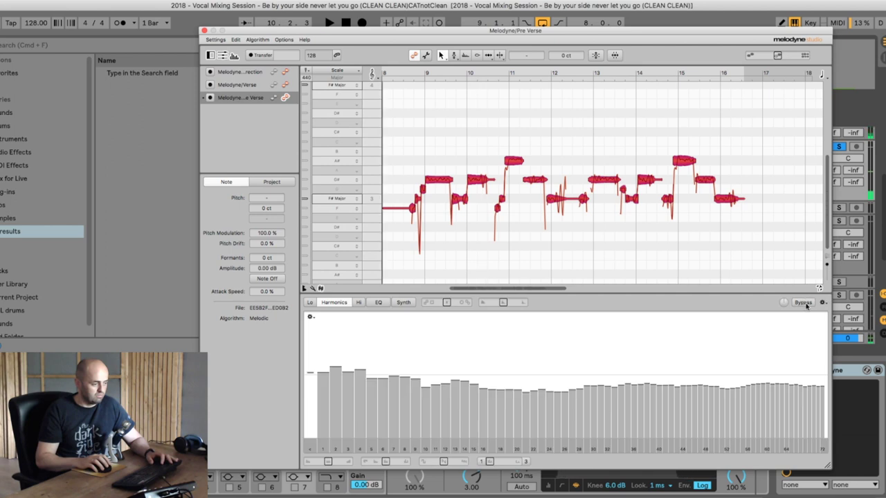
key(space)
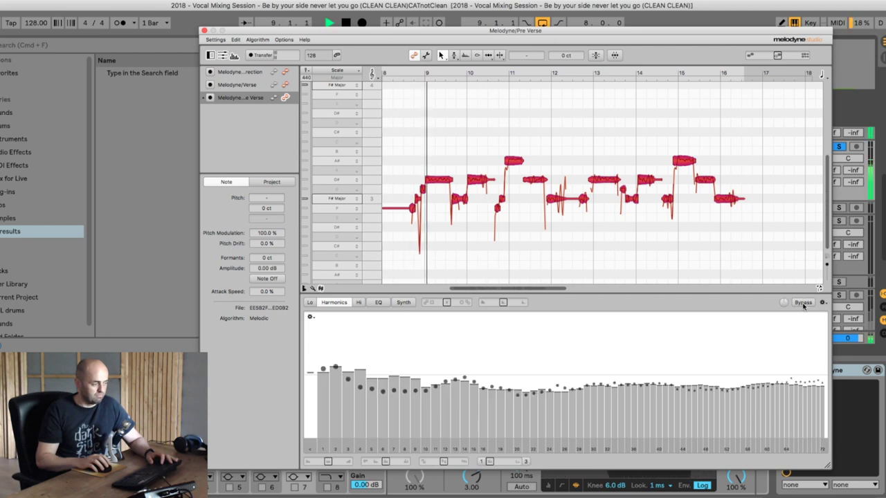
key(space)
click(674, 279)
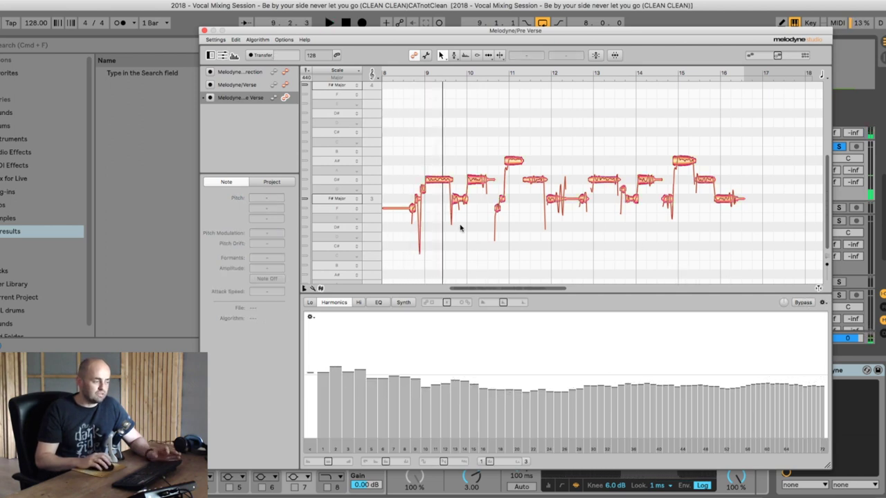
- Enlarge the Melodyne window and select the long G# 3 note at bar 9
drag(541, 30, 512, 19)
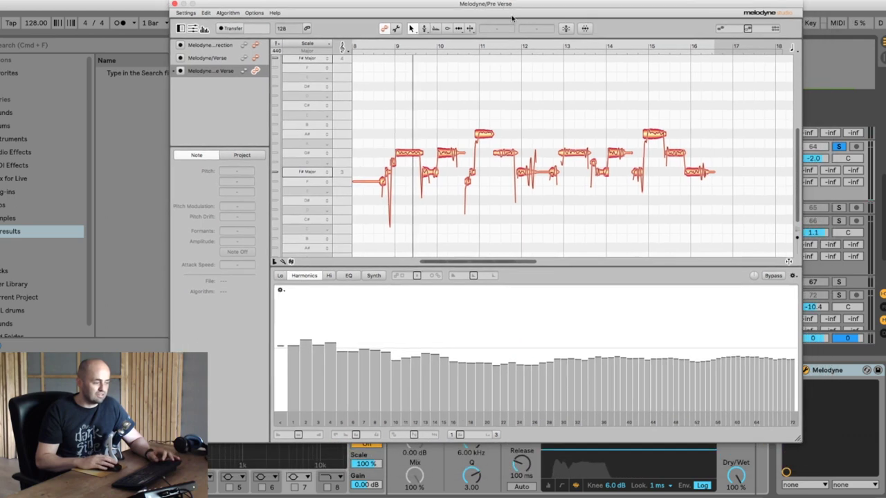
drag(799, 446, 870, 497)
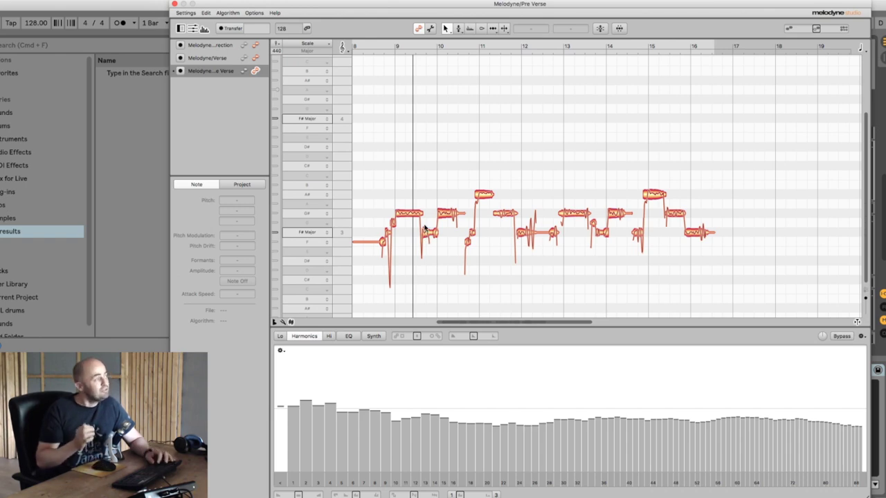
key(space)
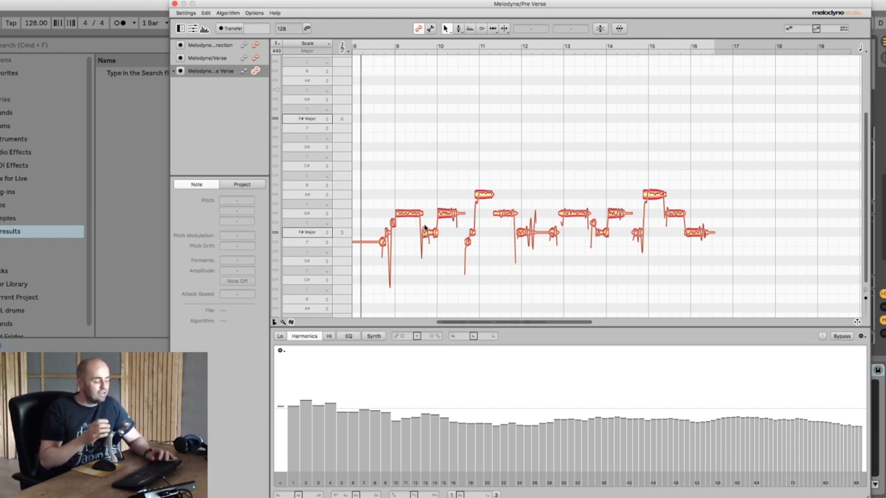
click(412, 217)
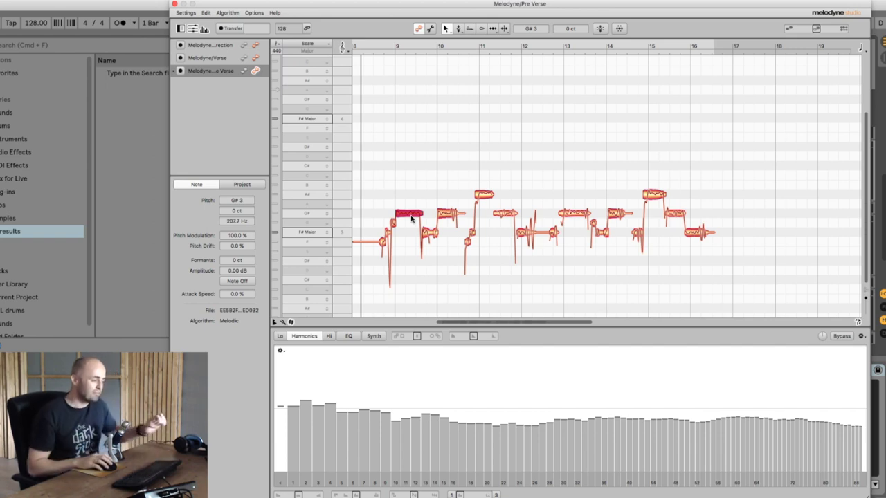
- Close the Melodyne window, listen to the soloed Audio reference track from bar 9, and switch its solo off
click(139, 233)
click(175, 4)
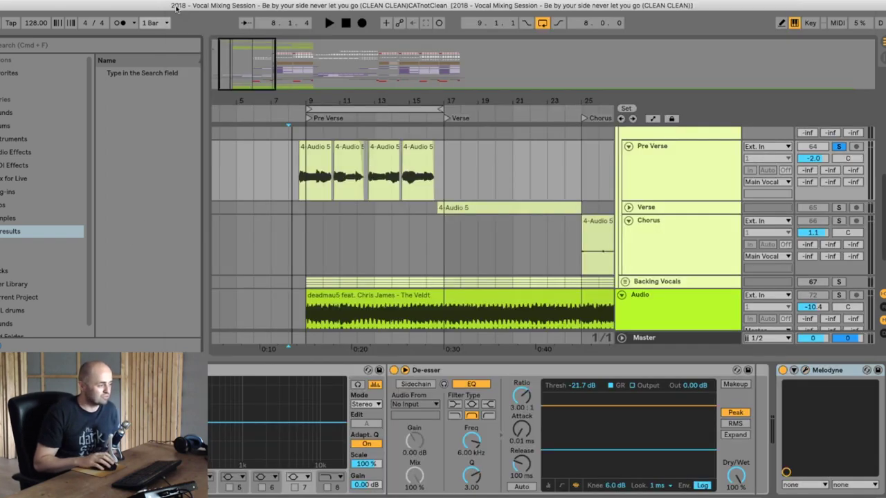
click(724, 309)
key(s)
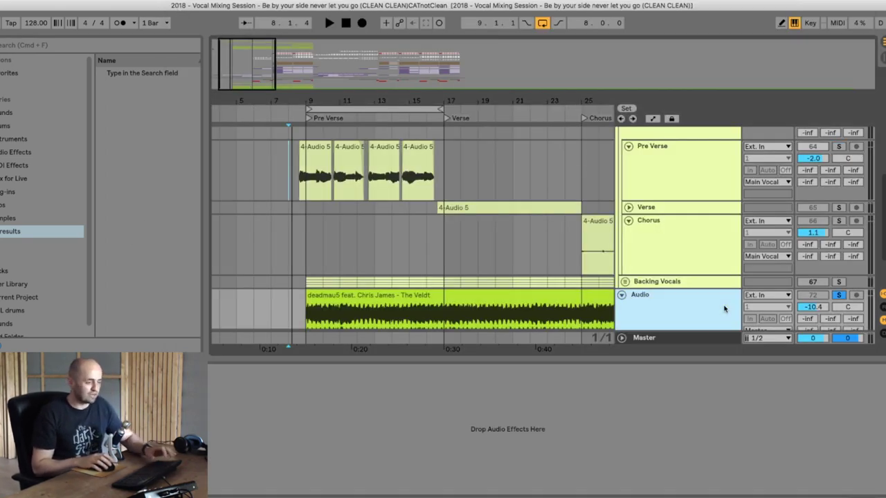
click(305, 311)
key(space)
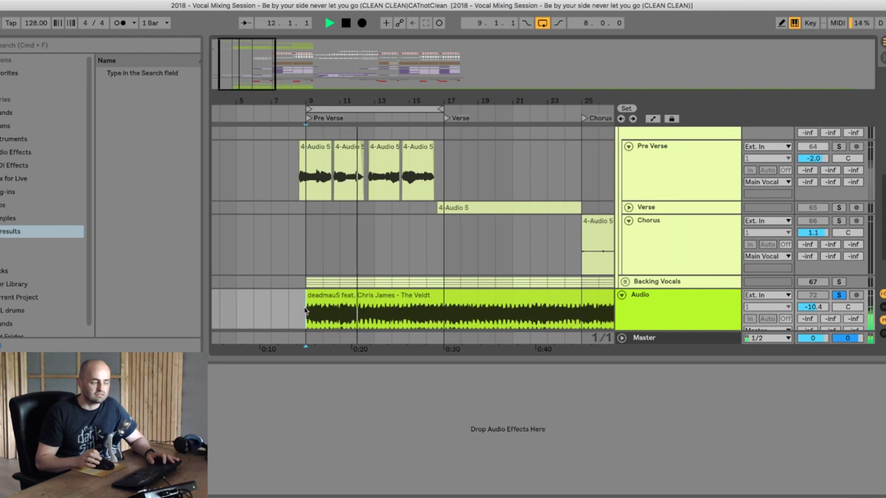
key(space)
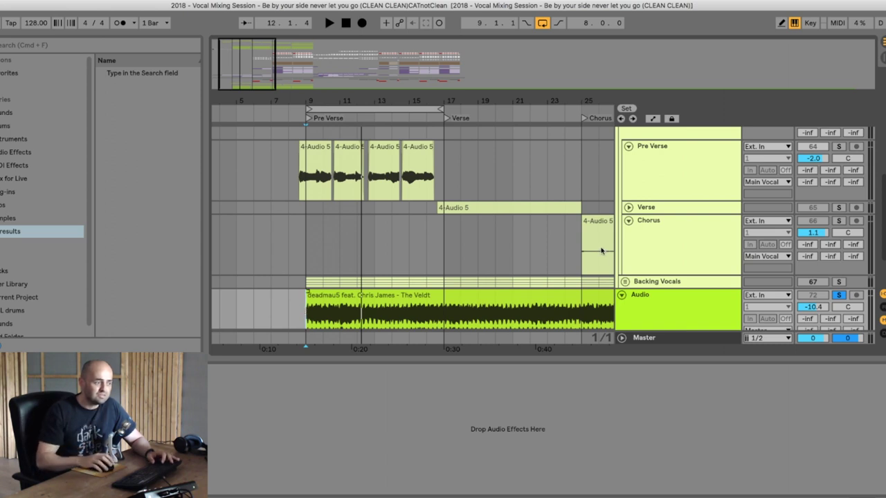
click(838, 295)
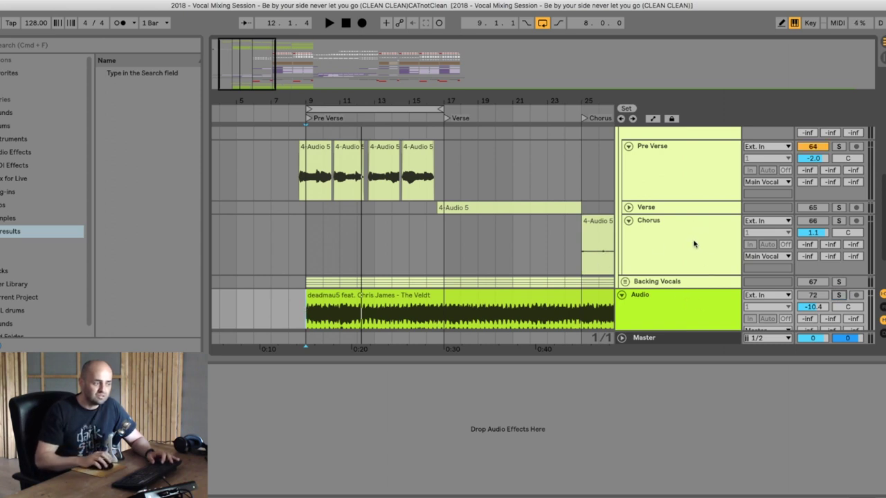
- Reopen the Melodyne editor of the Pre Verse track
click(670, 190)
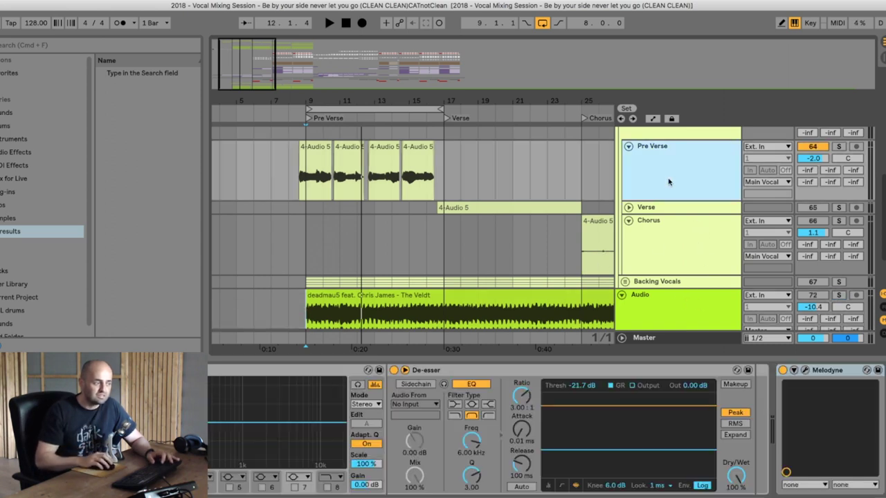
click(805, 372)
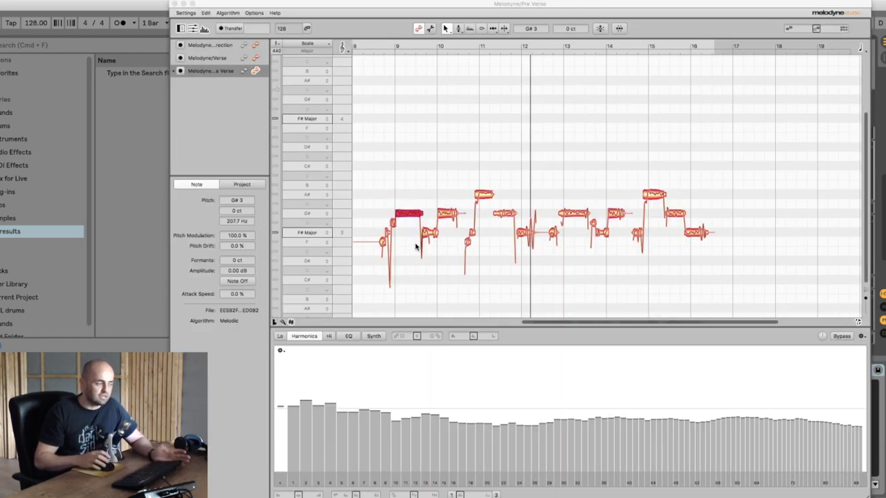
- Activate the Main Tool and select the long G# 3 note at bar 9
drag(551, 324, 530, 323)
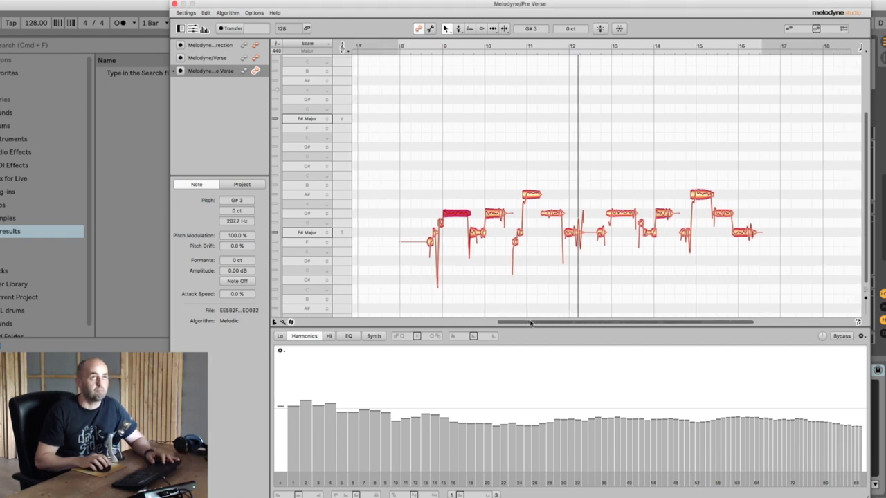
click(418, 212)
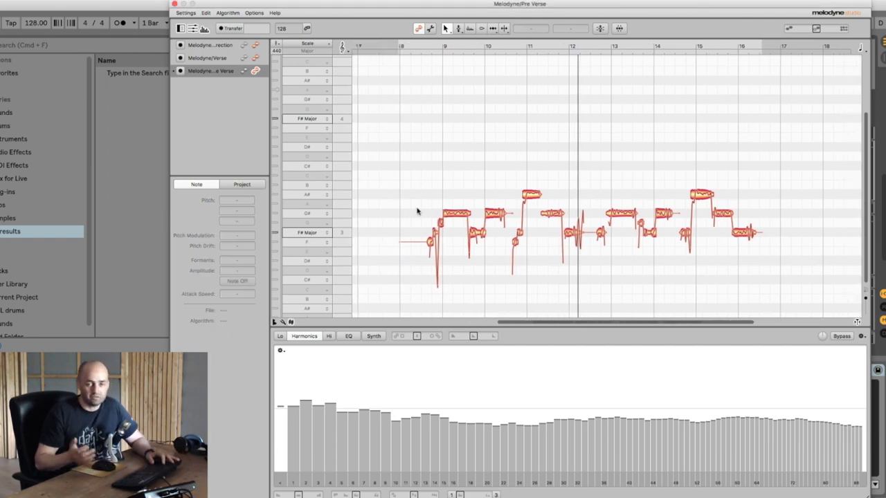
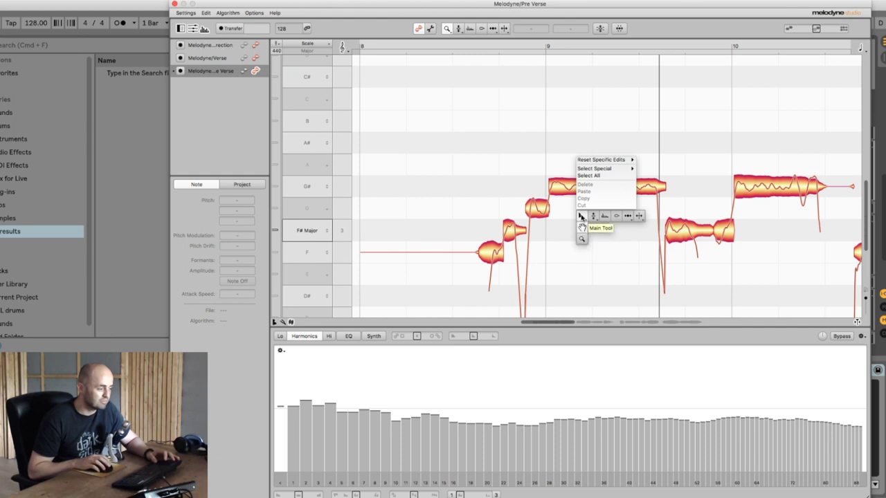
click(582, 216)
click(604, 188)
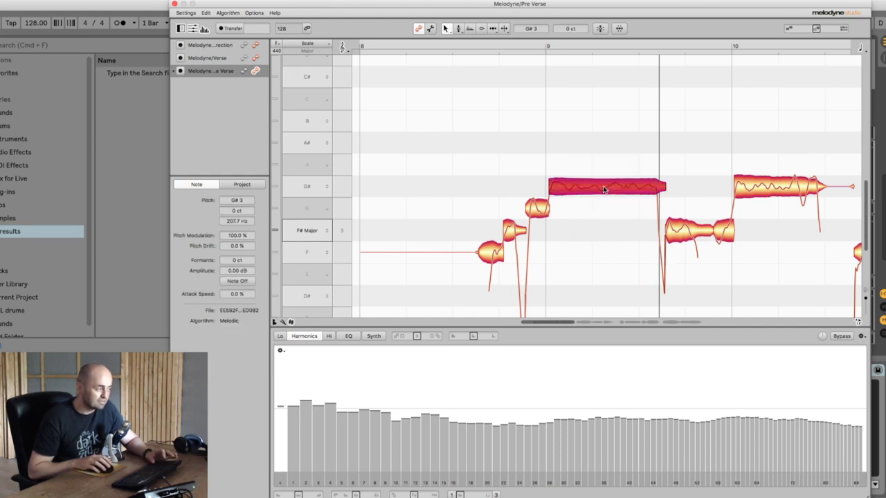
right_click(587, 223)
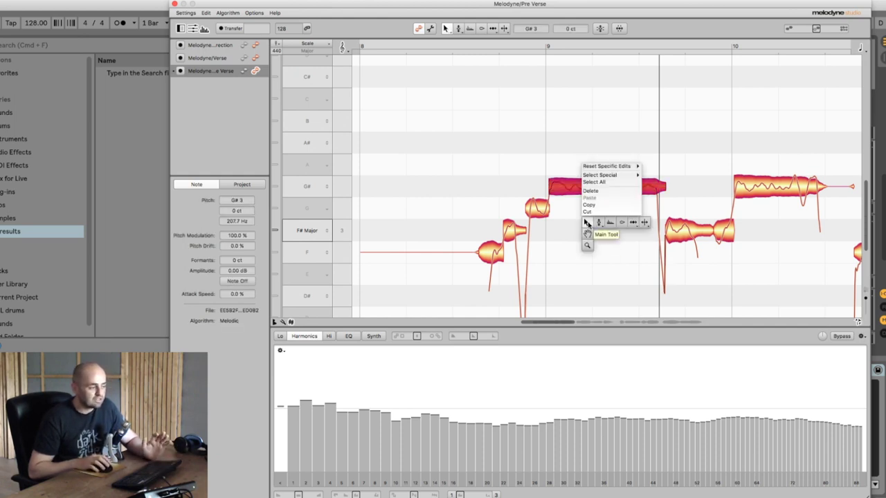
mouse_move(599, 223)
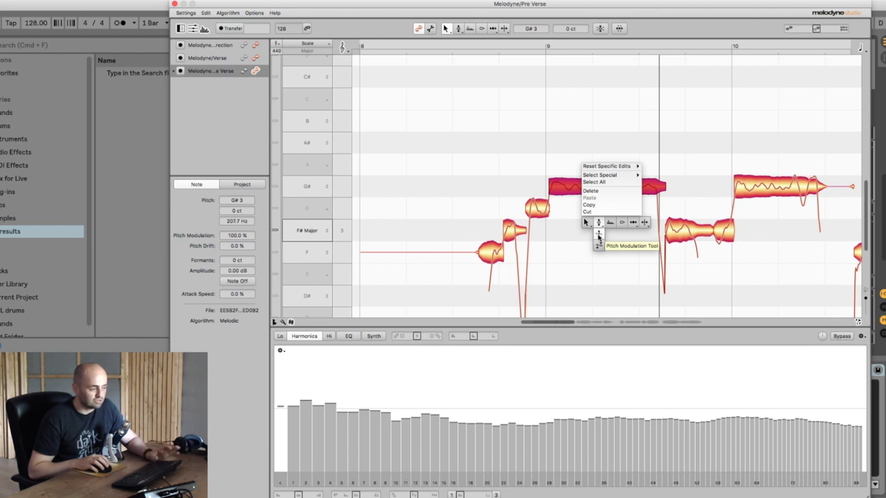
click(600, 244)
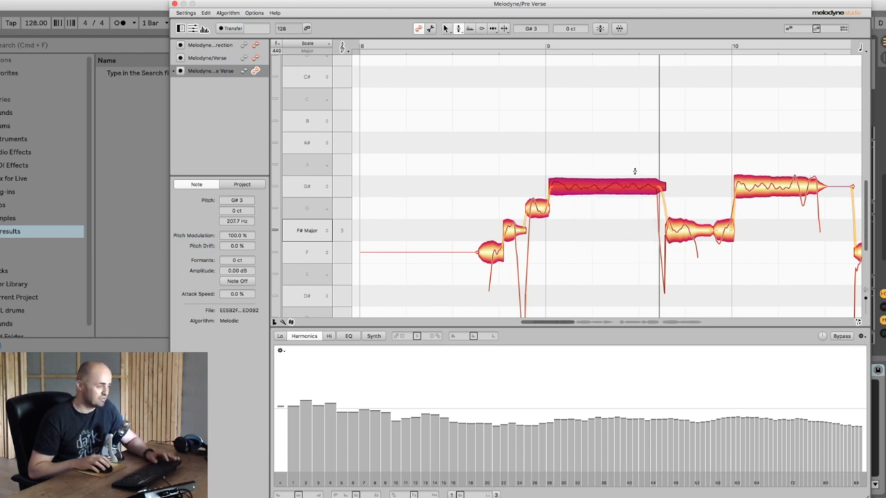
right_click(551, 197)
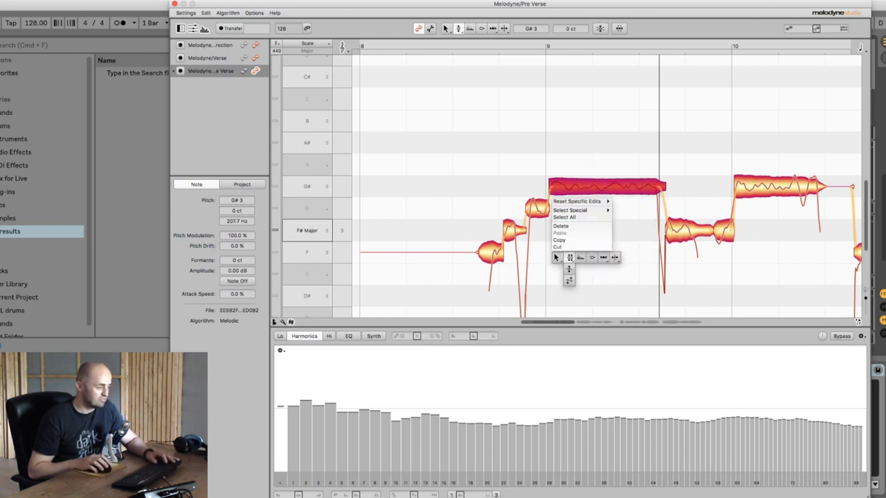
click(557, 257)
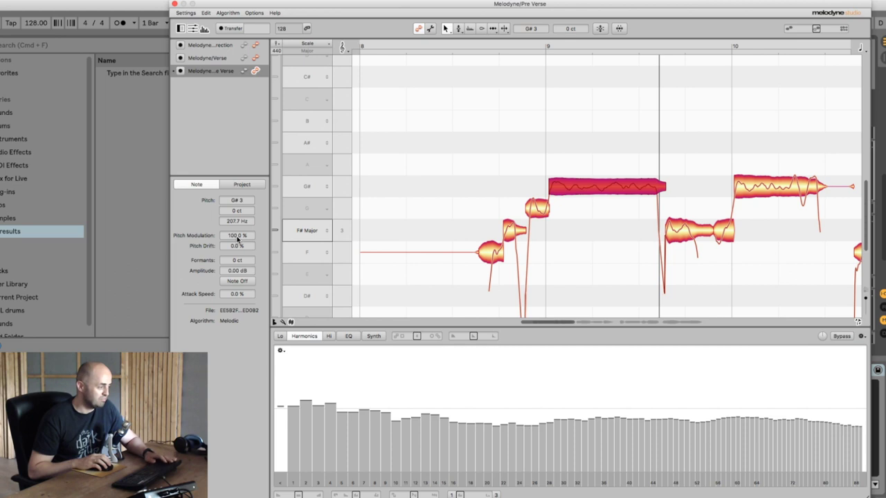
- Try 600% pitch modulation on the bar 9 G# 3 note, reset it, and lower the modulation to flatten the pitch curve
drag(237, 239, 232, 268)
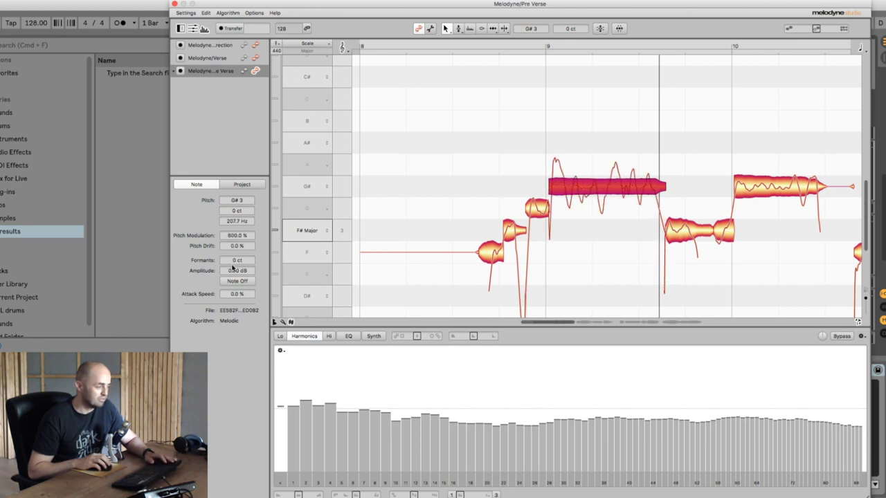
alt+click(238, 236)
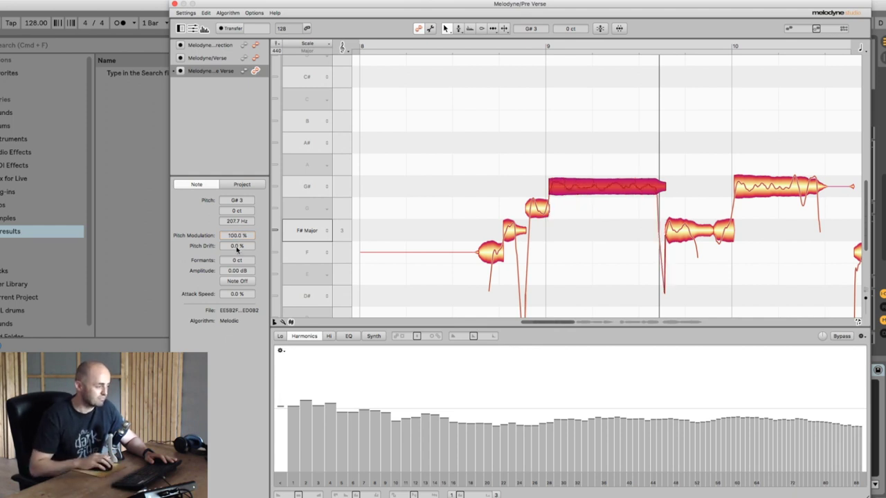
click(472, 198)
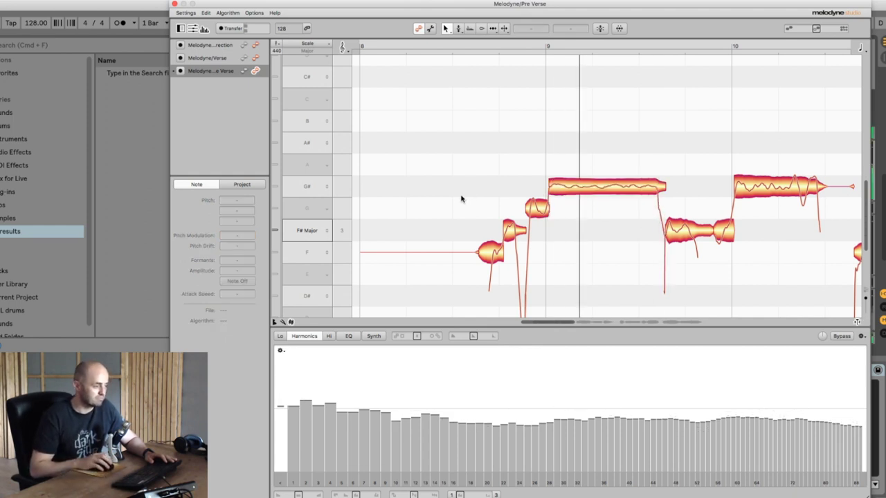
click(607, 193)
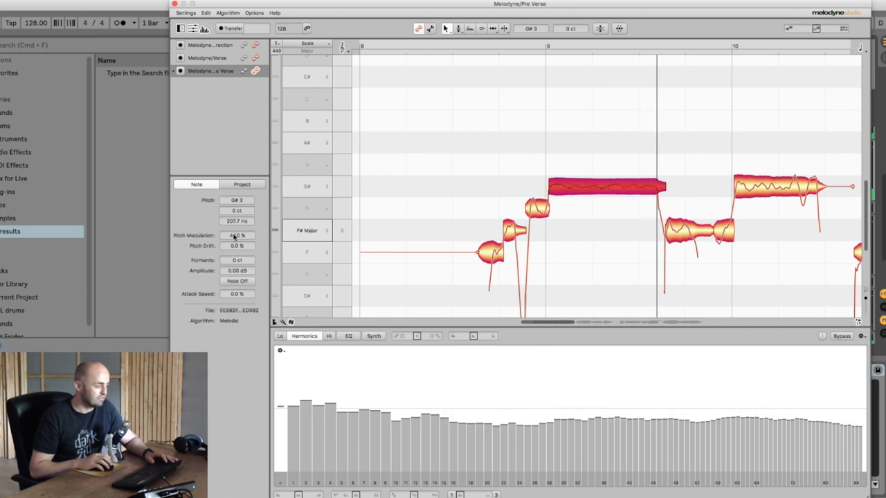
- Select the G# 3 note at bar 10, play the vocal passage leading into it, and clear the selection
key(Left)
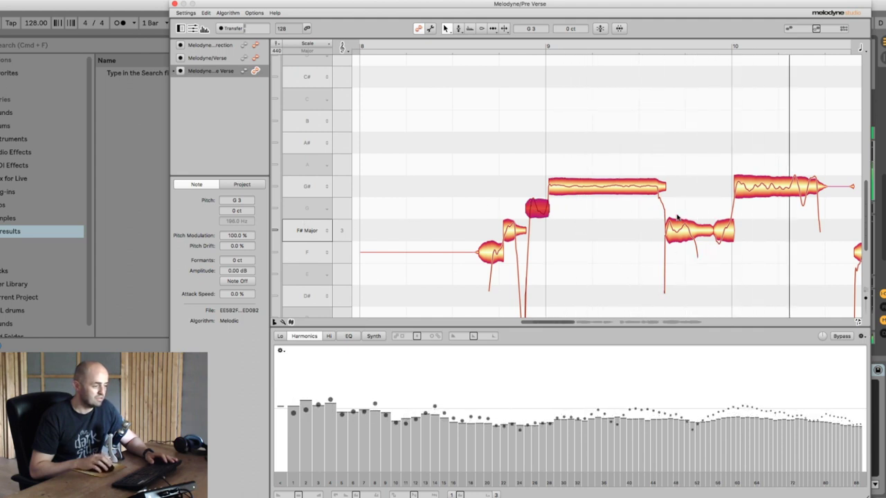
key(Right)
key(Right)
key(Right)
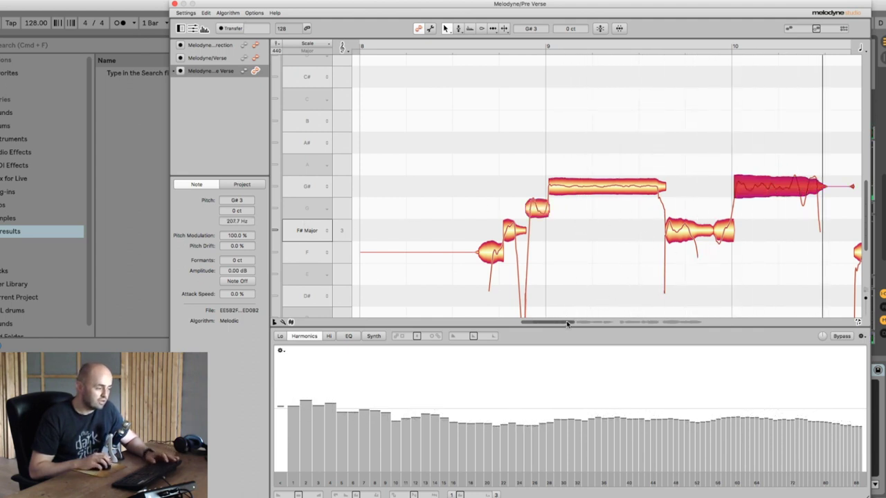
mouse_move(566, 322)
mouse_down()
mouse_move(579, 325)
mouse_move(559, 322)
mouse_up()
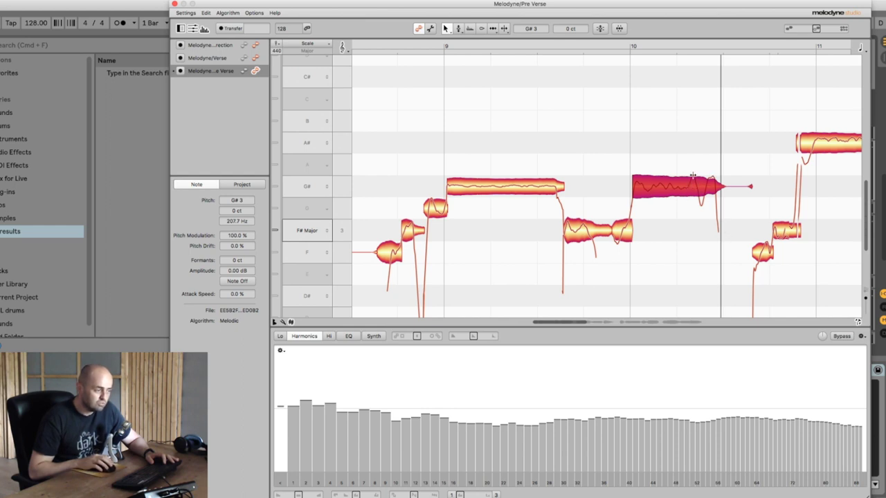
key(space)
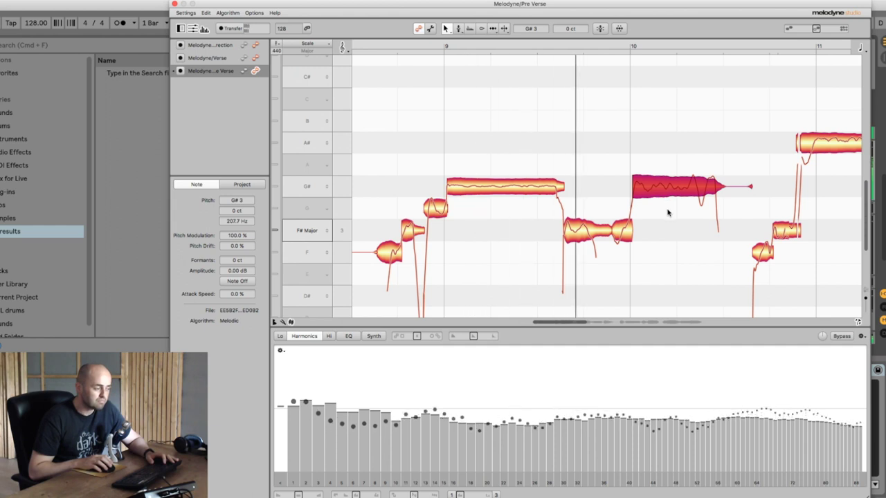
key(space)
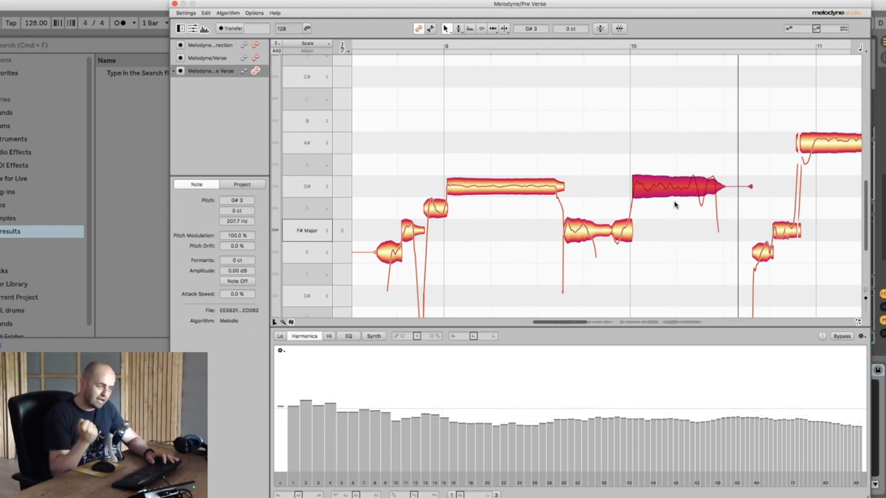
click(675, 205)
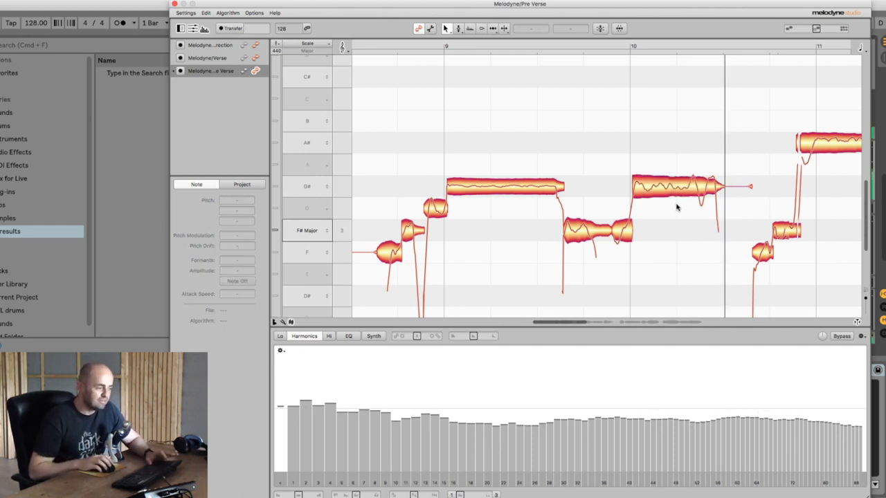
- Split the G# 3 note at bar 10 with the Note Separation Tool just before its strongly wavering end
right_click(677, 206)
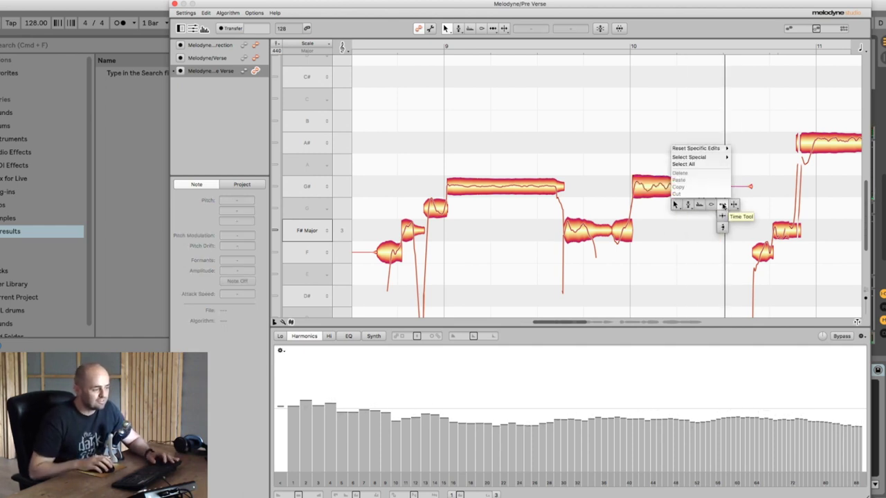
click(722, 216)
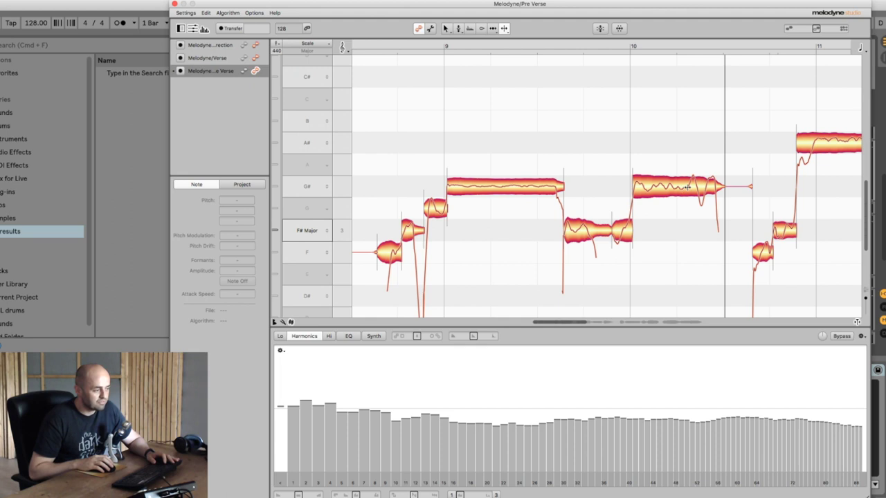
right_click(686, 213)
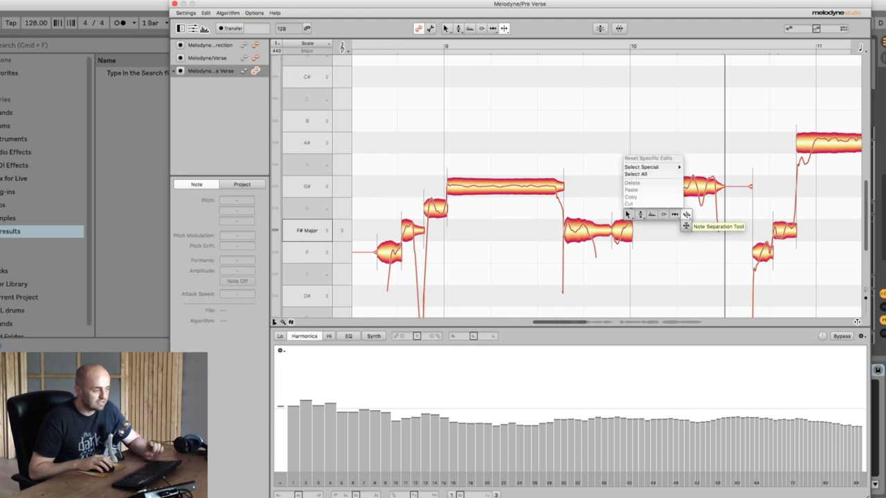
click(686, 215)
click(688, 189)
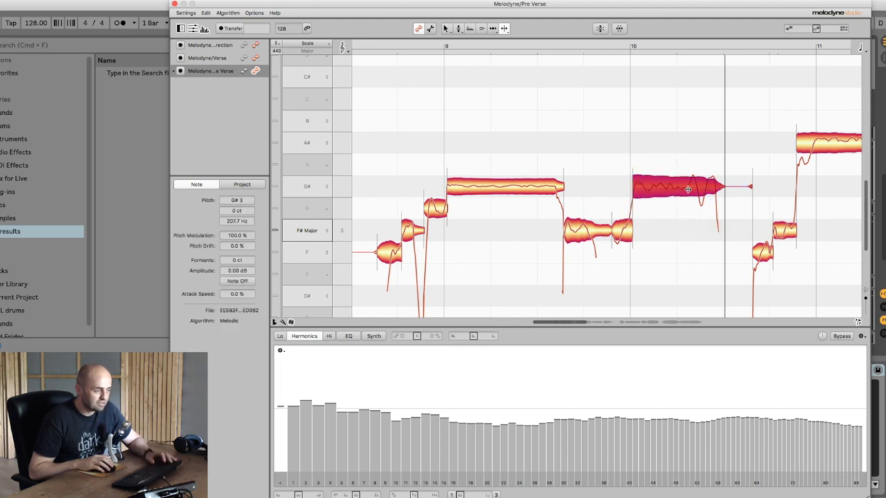
double_click(688, 189)
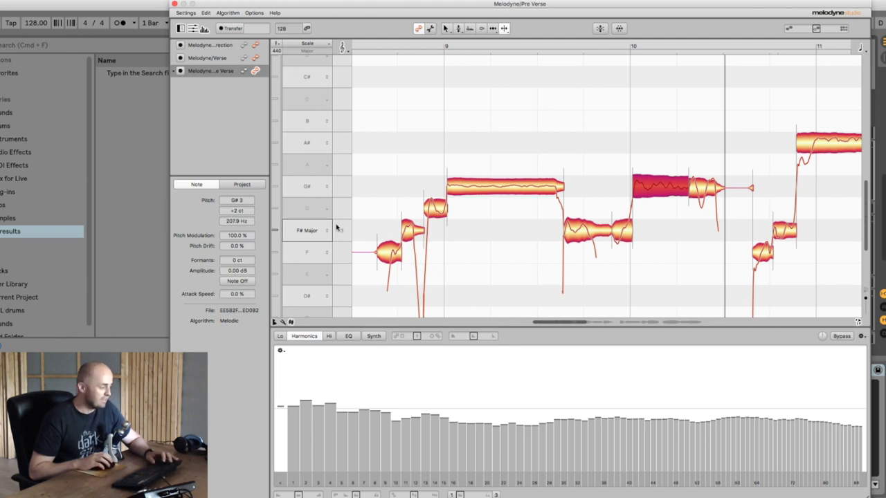
- Set the pitch deviation of the bar 10 note's separated end segment to 0 ct and play the passage
right_click(671, 219)
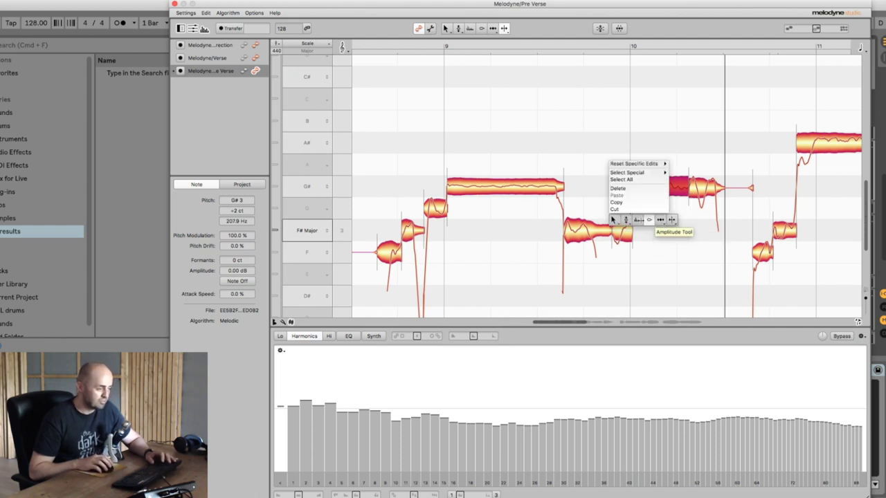
click(617, 223)
click(702, 188)
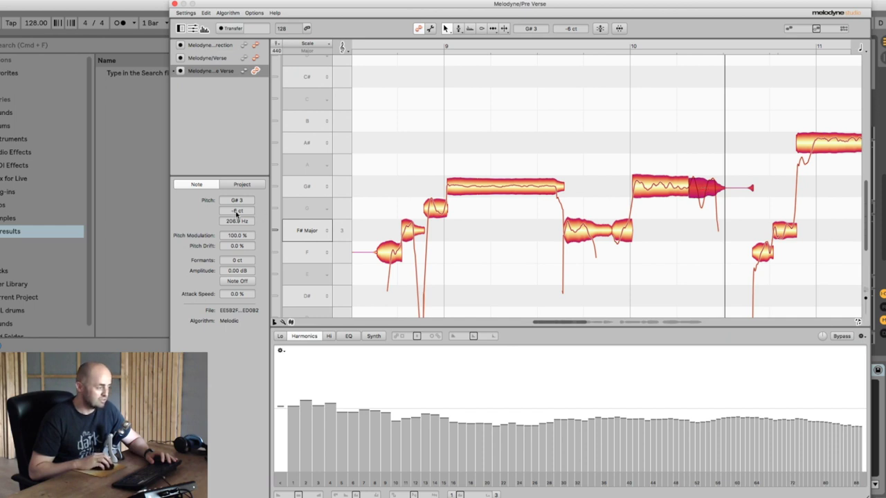
drag(236, 214, 236, 212)
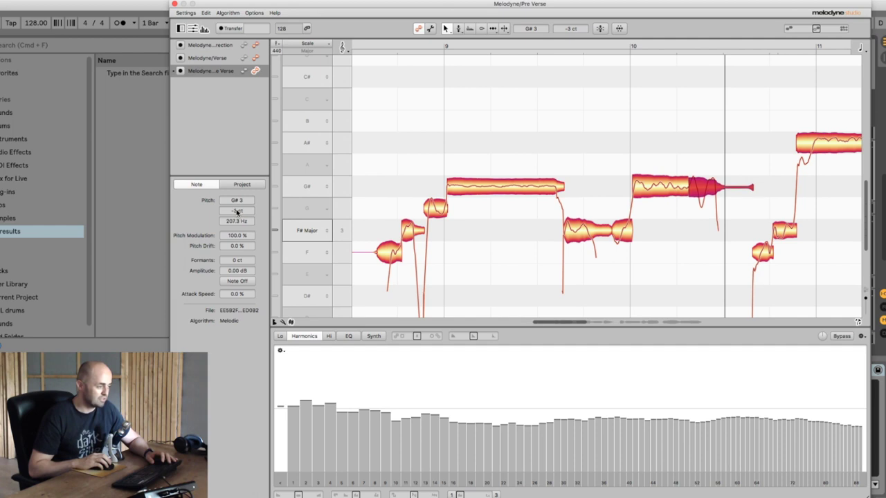
key(alt+Right)
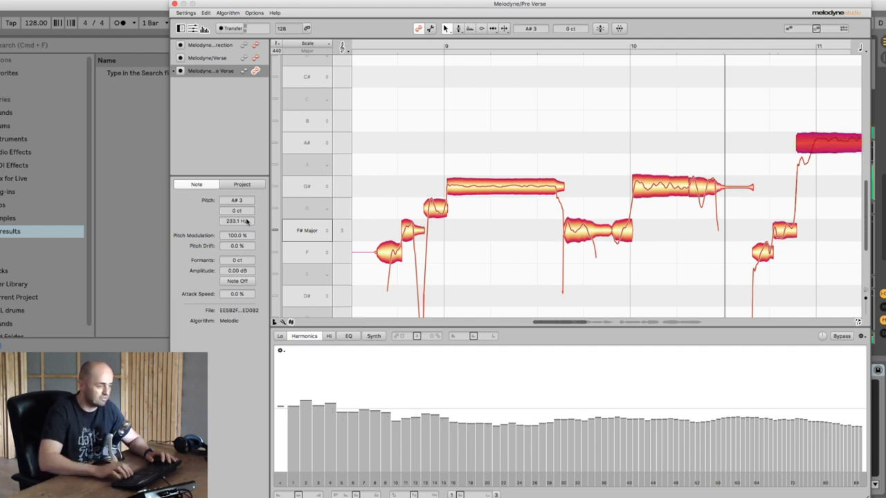
key(alt+Left)
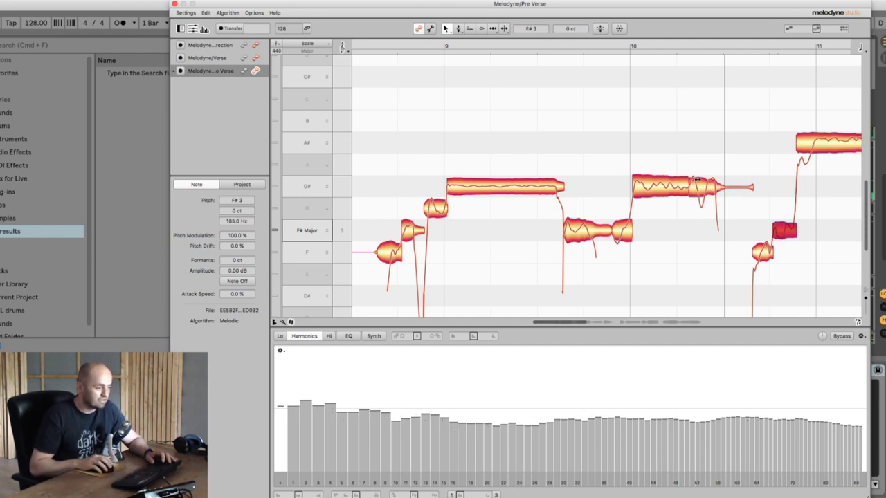
click(702, 185)
drag(246, 214, 246, 211)
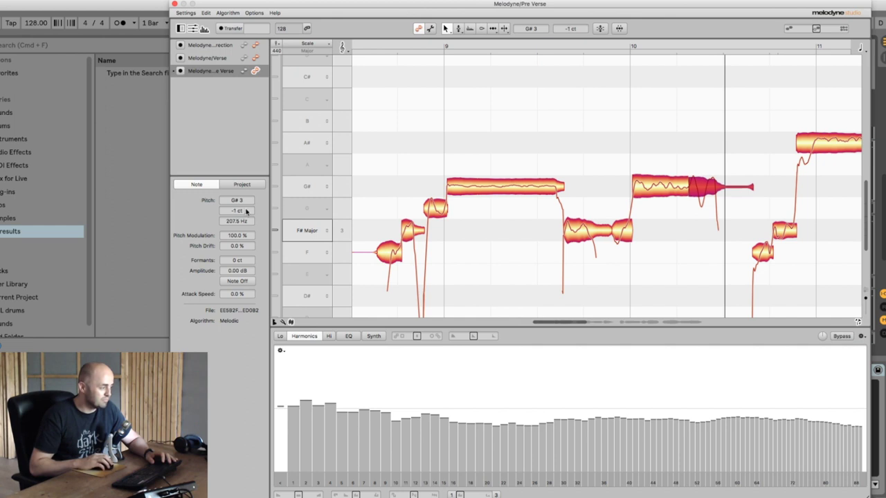
key(space)
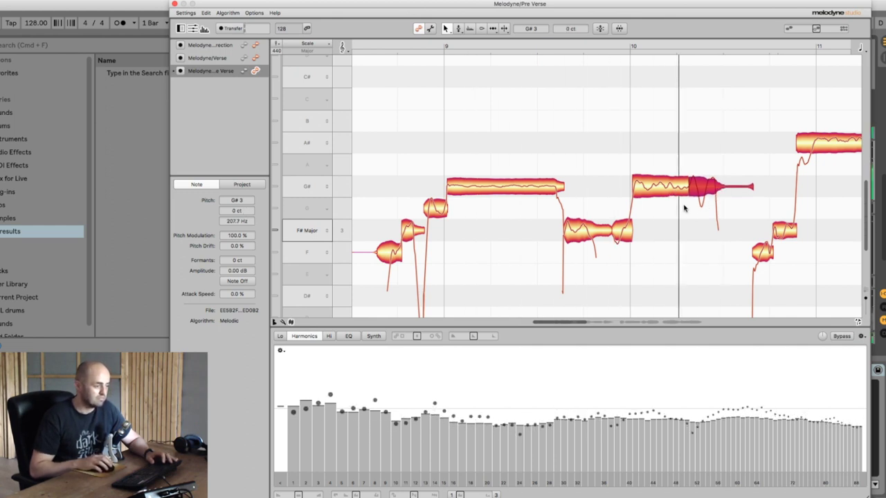
key(space)
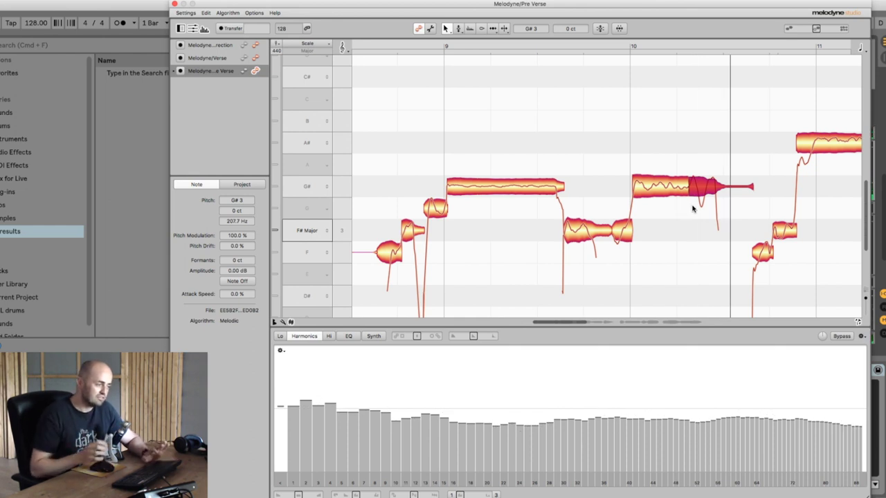
- Reduce the end segment's pitch modulation to 18% with the Pitch Modulation Tool
right_click(694, 208)
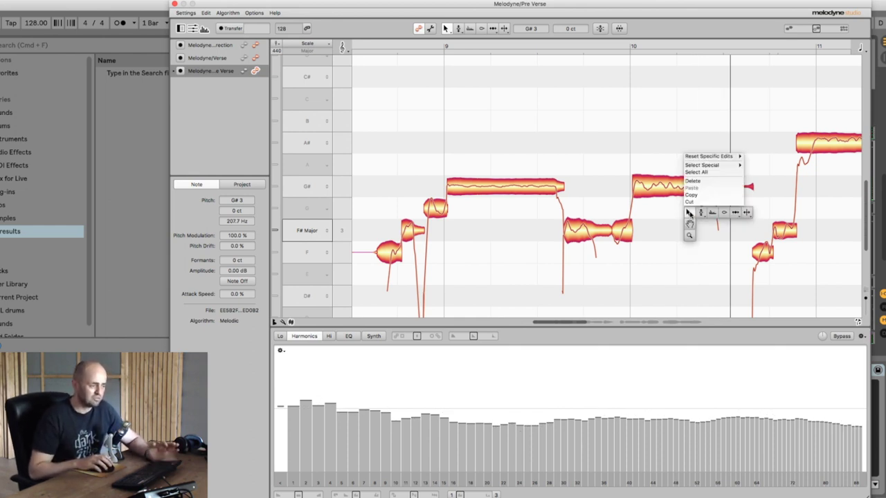
click(701, 223)
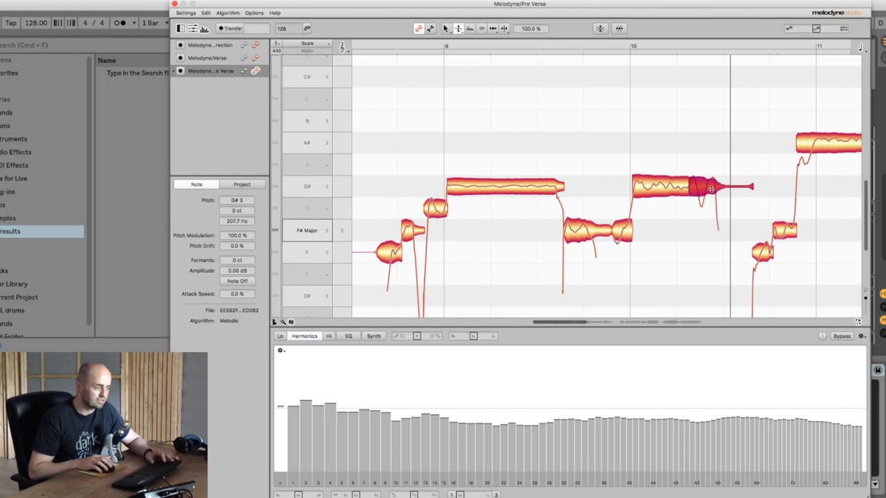
drag(713, 191, 710, 230)
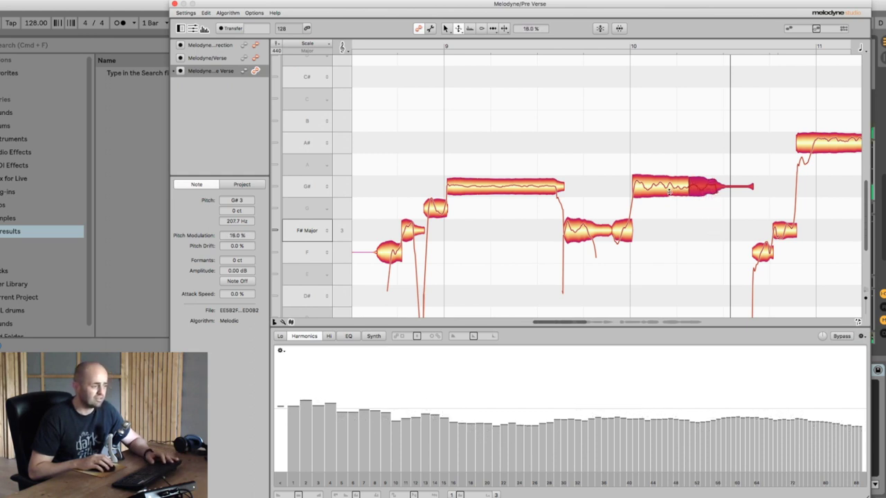
- Set pitch modulation to 48% on the bar 10 G# 3 note's first segment and 36% on its end segment, playing the passage
drag(669, 192, 668, 216)
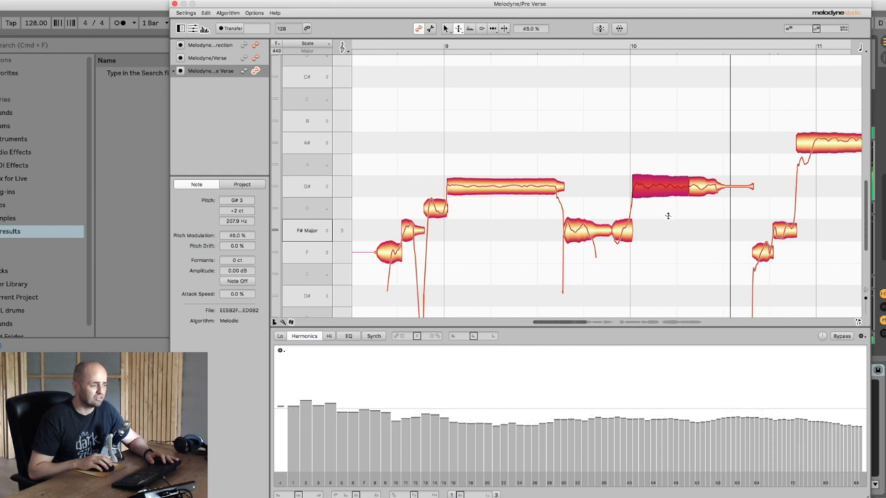
key(space)
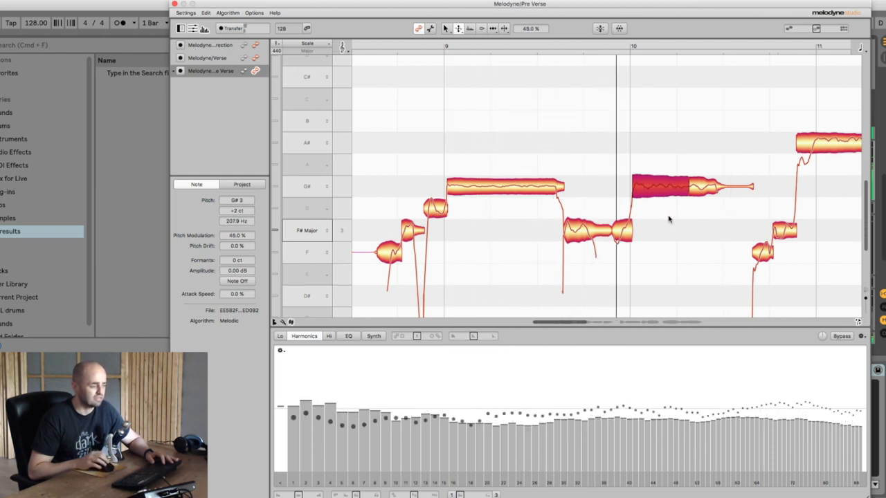
click(699, 197)
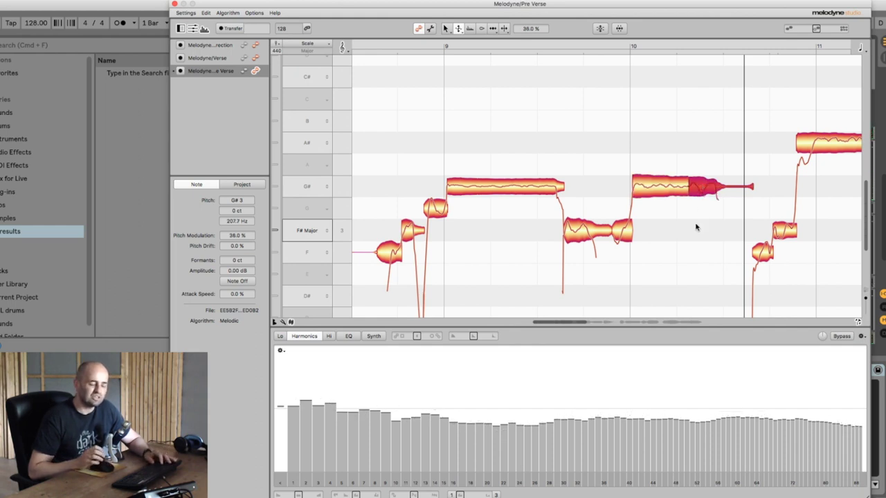
key(space)
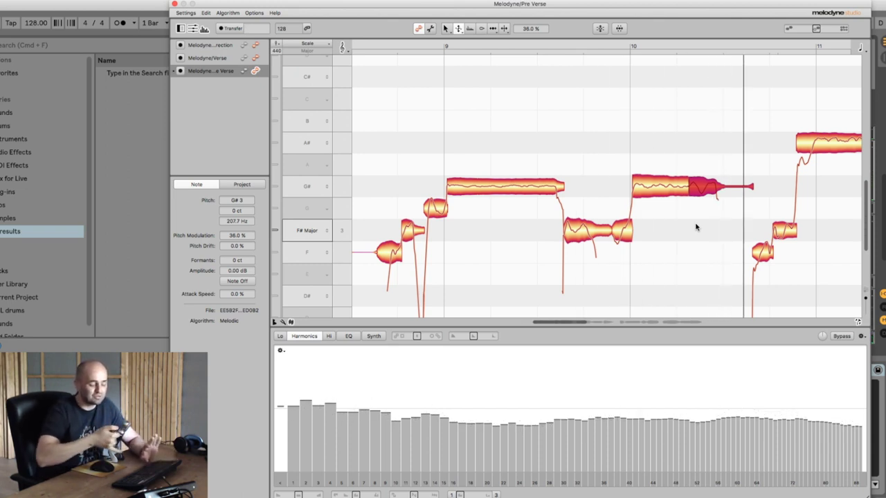
- Set the first segment of the bar 10 G# 3 note to 45% pitch modulation and -100% attack speed
click(625, 237)
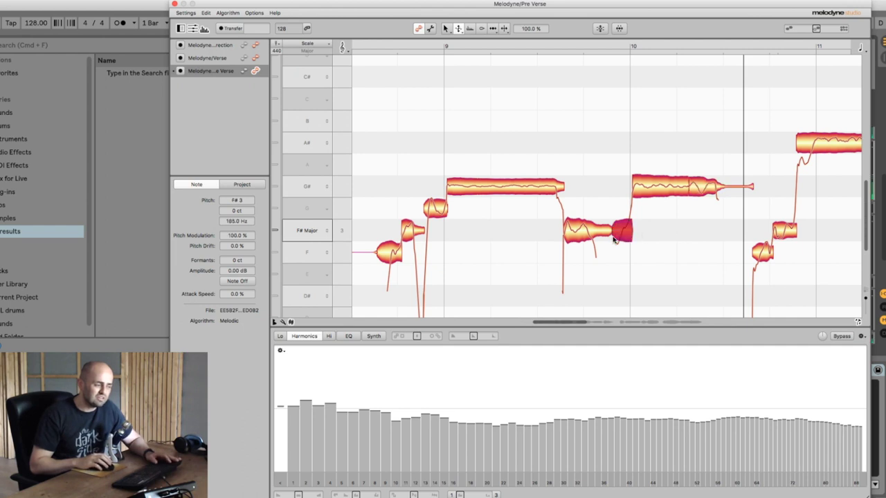
click(651, 186)
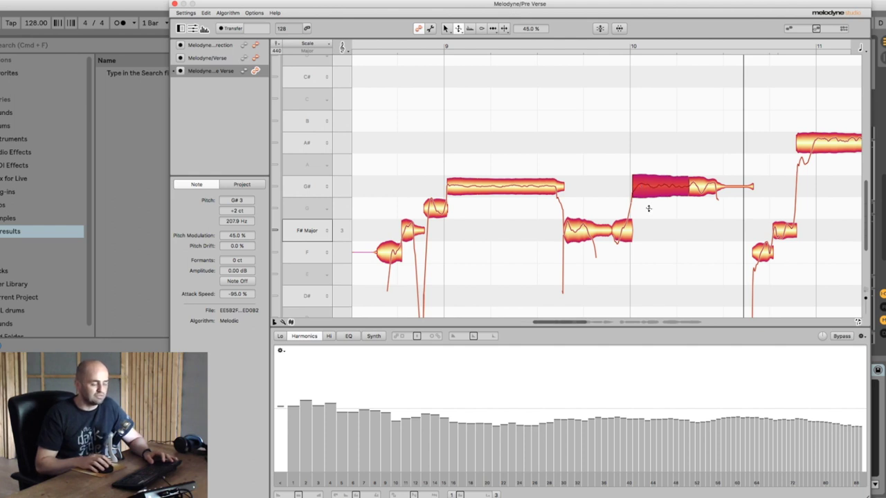
key(space)
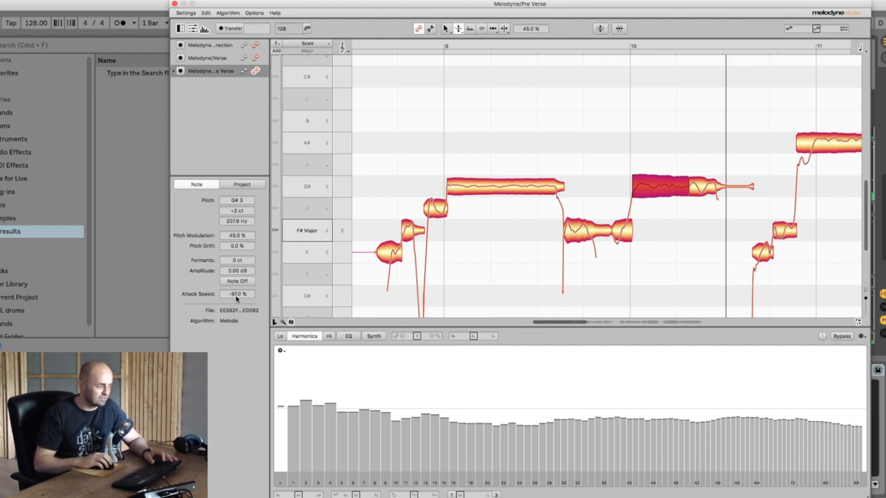
drag(236, 295, 236, 305)
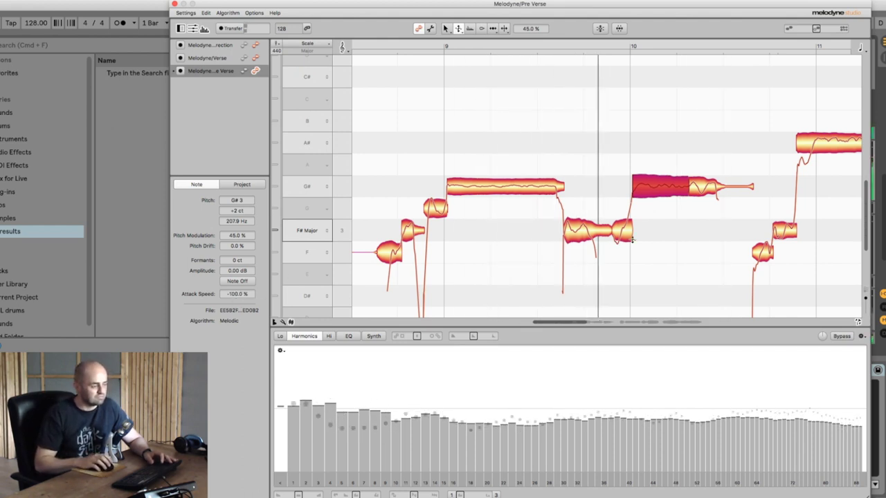
- Reset the pitch deviation of the bar 10 note's first segment to 0 ct
click(661, 211)
click(660, 191)
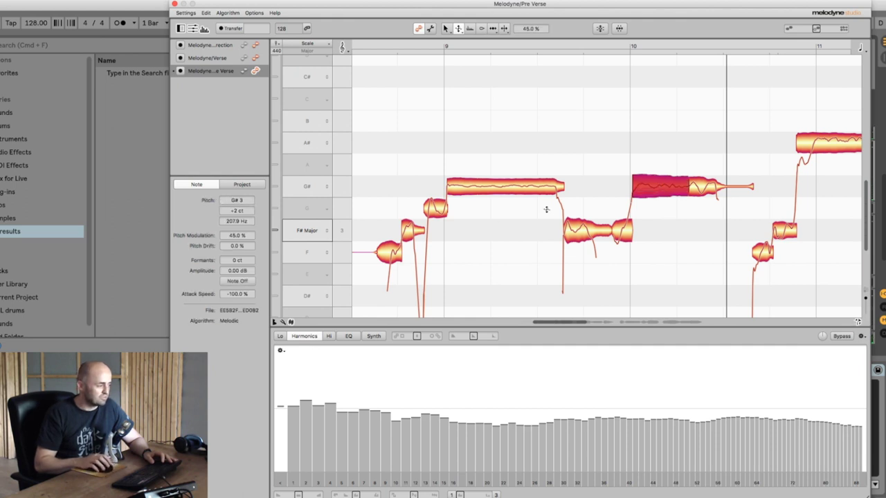
alt+click(240, 213)
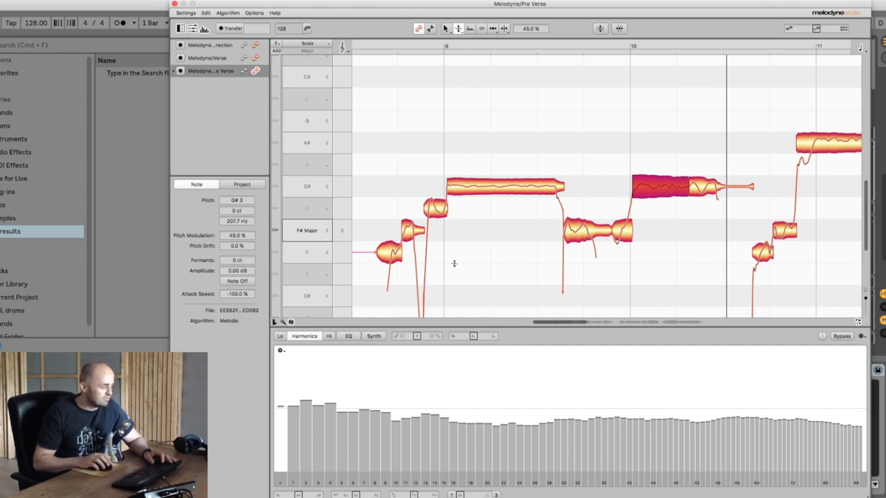
- Raise the first segment's pitch modulation to 89% with the Pitch Modulation Tool and play the result
right_click(644, 189)
click(653, 193)
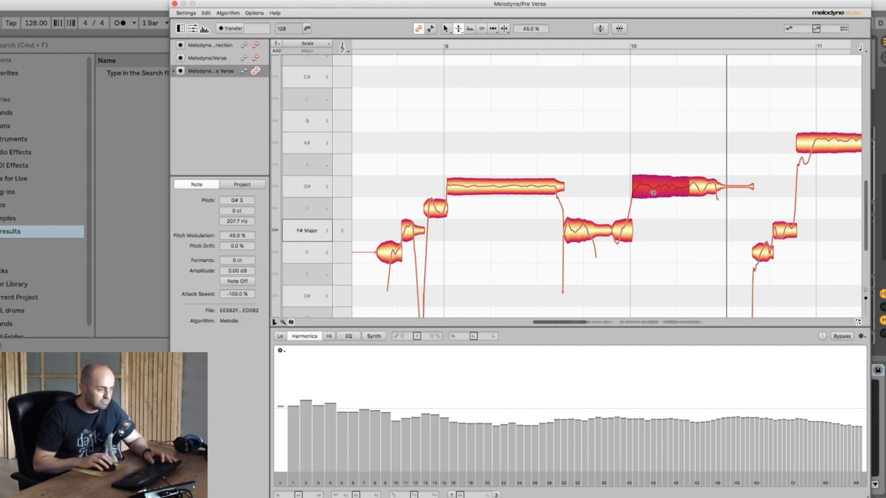
drag(661, 185, 662, 166)
key(space)
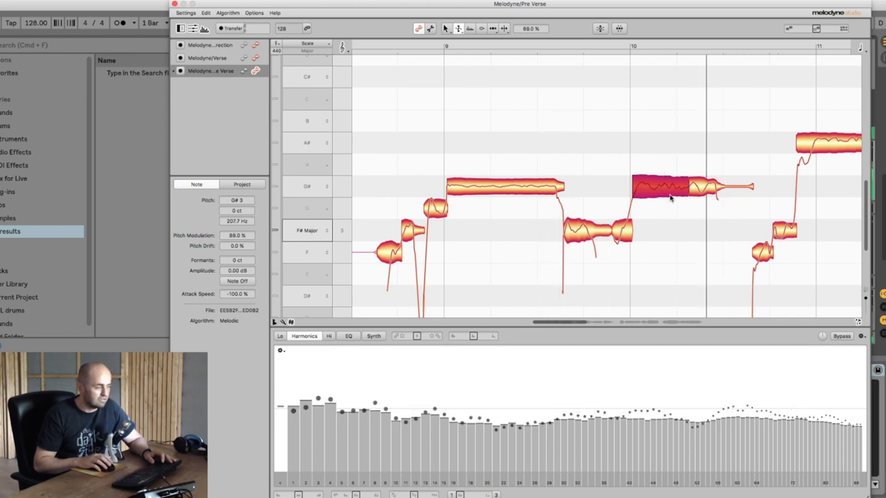
- Move the Melodyne window clear of the arrangement, set the playback start to bar 11 and listen to the A# 3 note
drag(574, 320, 607, 328)
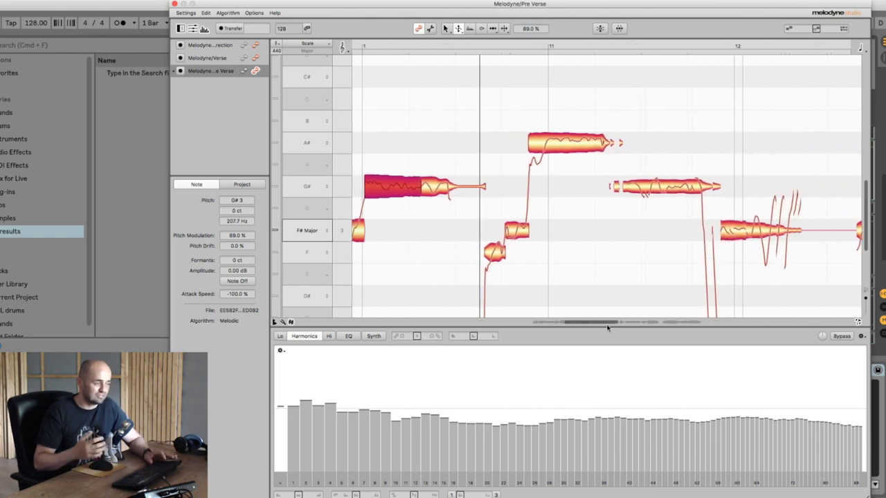
drag(587, 3, 526, 204)
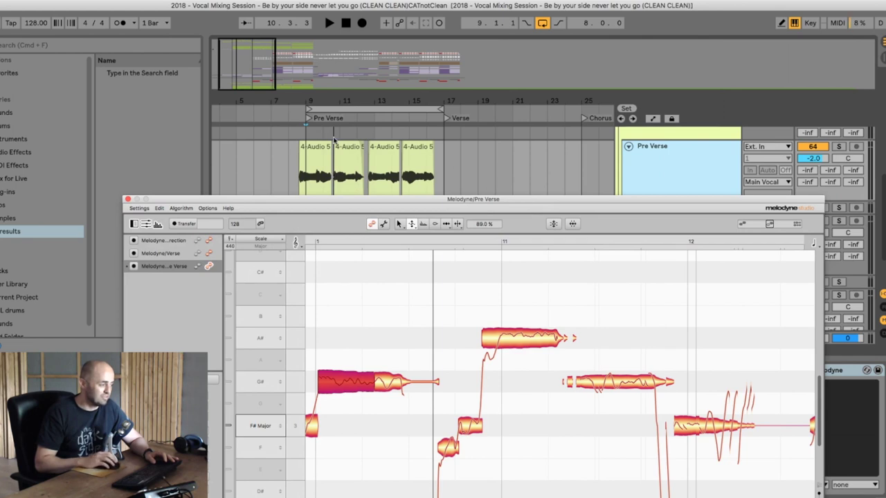
click(334, 138)
drag(332, 99, 334, 139)
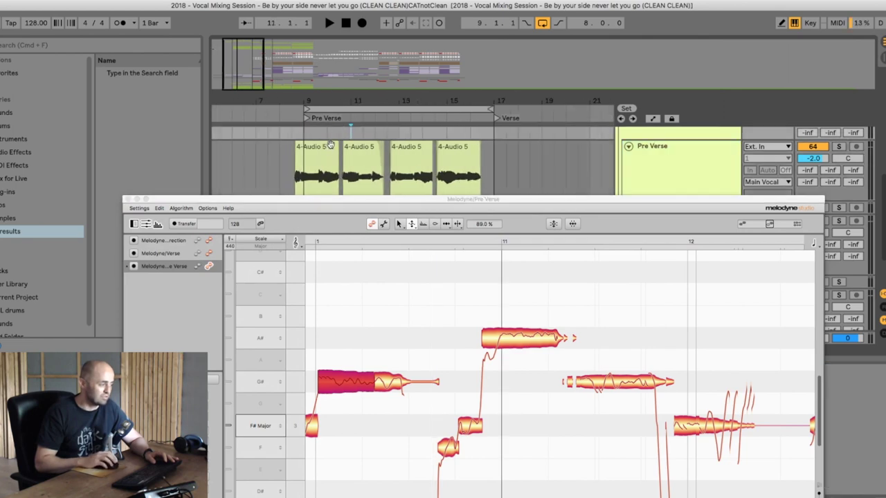
key(space)
drag(409, 203, 393, 58)
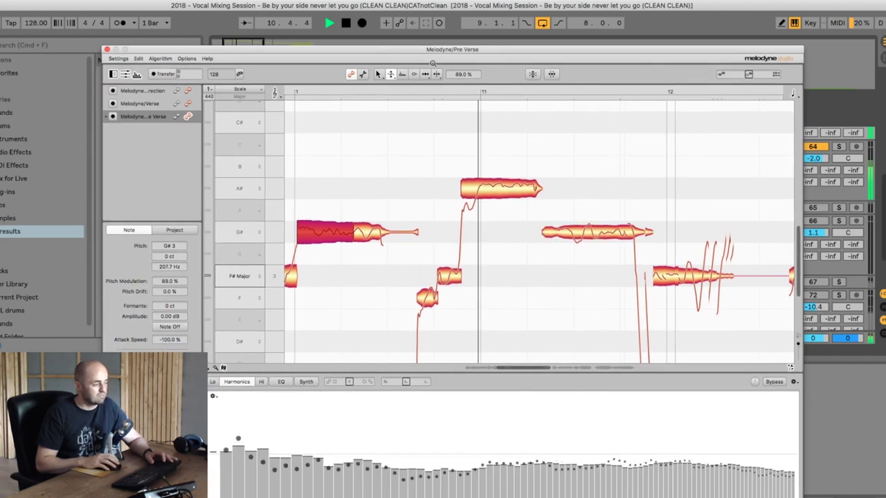
key(space)
drag(503, 49, 467, 52)
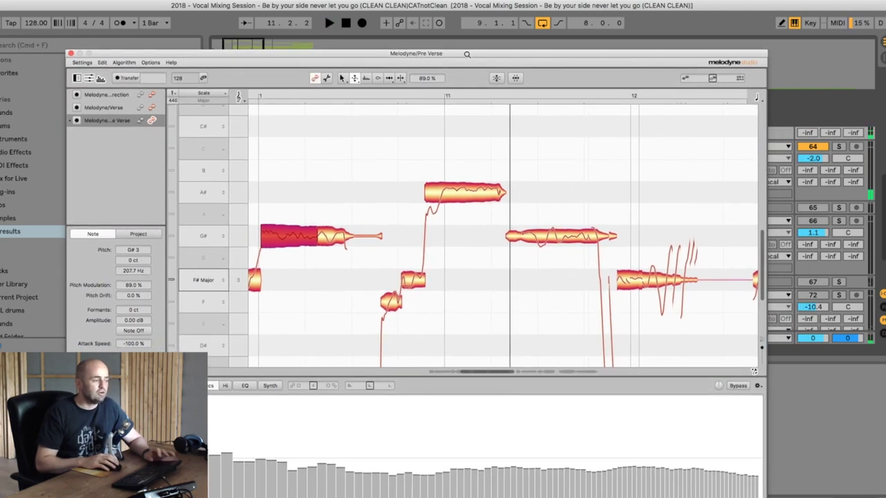
- Lower the pitch deviation of the A# 3 note at bar 11 to -12 ct and play the following phrase
click(465, 197)
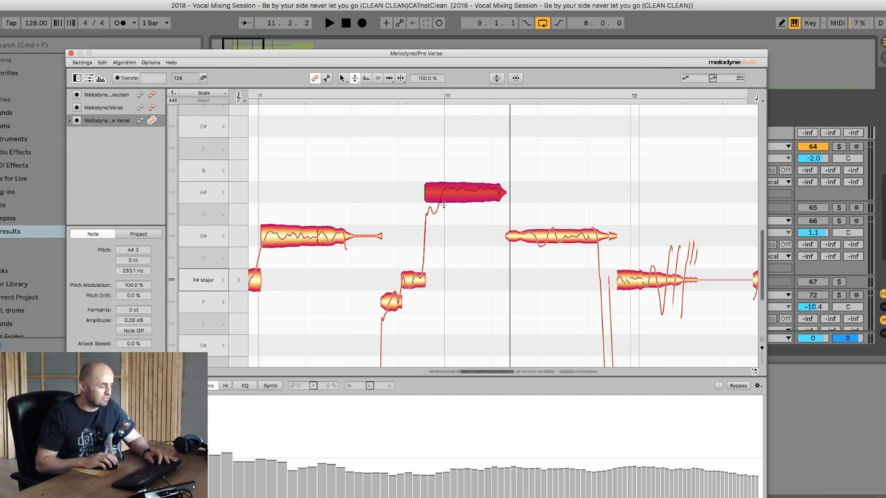
right_click(483, 197)
click(459, 231)
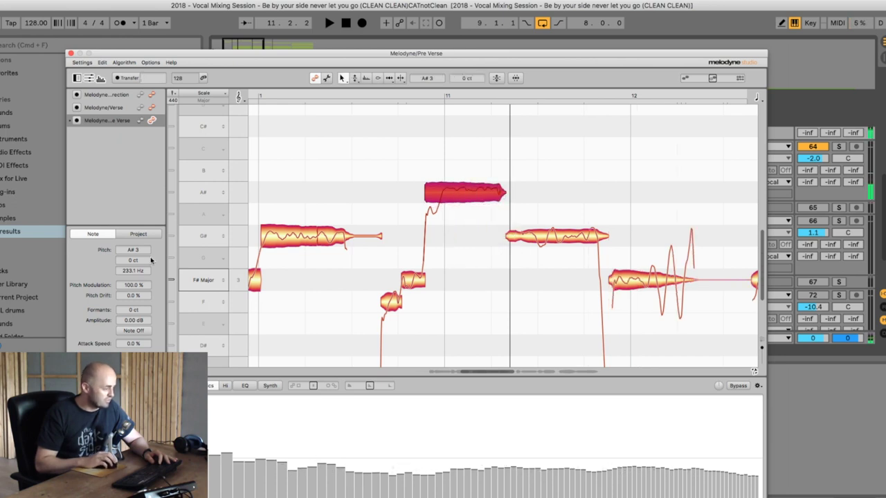
drag(133, 261, 136, 269)
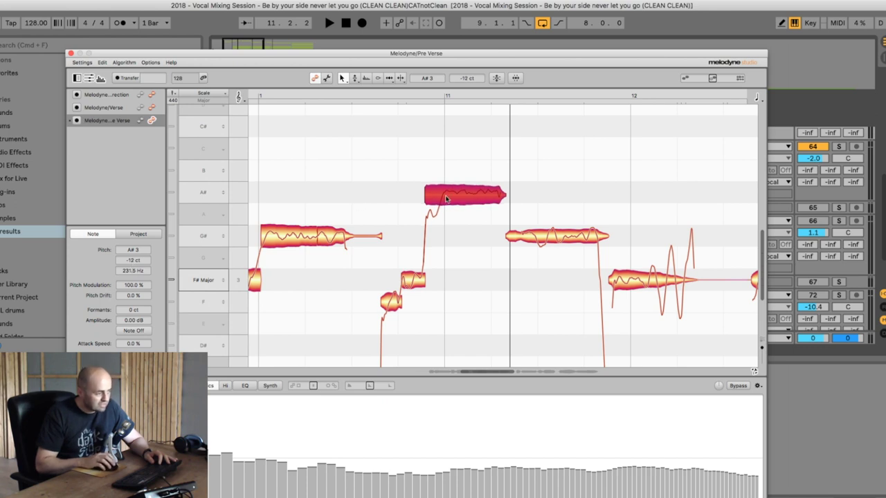
key(space)
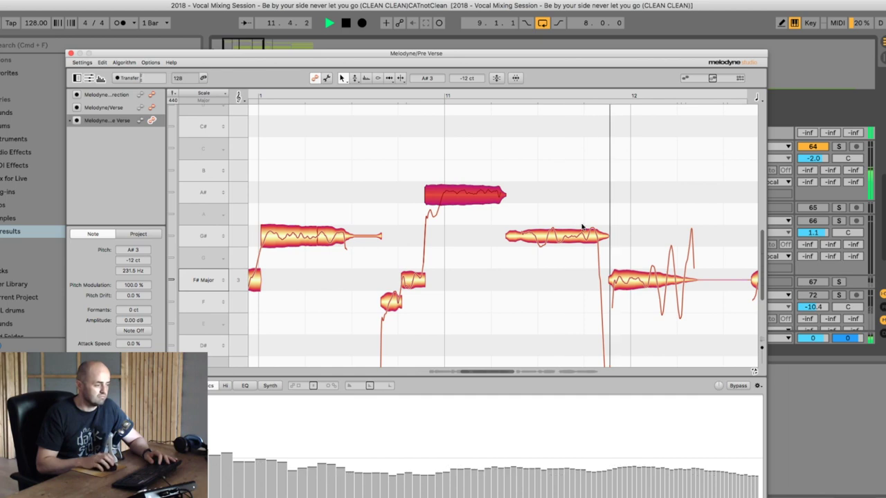
- Split the F# 3 note at bar 12 with the Note Separation Tool just before its strongly wavering tail
drag(682, 55, 651, 29)
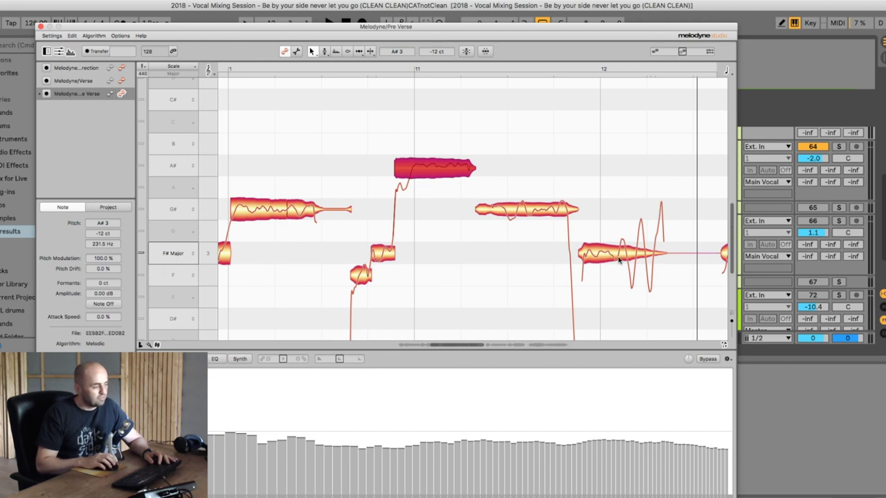
right_click(619, 288)
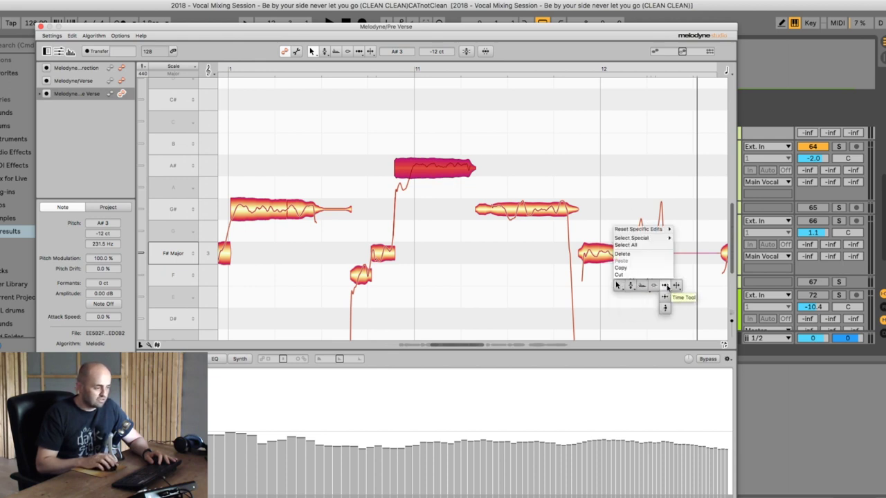
click(675, 285)
double_click(620, 255)
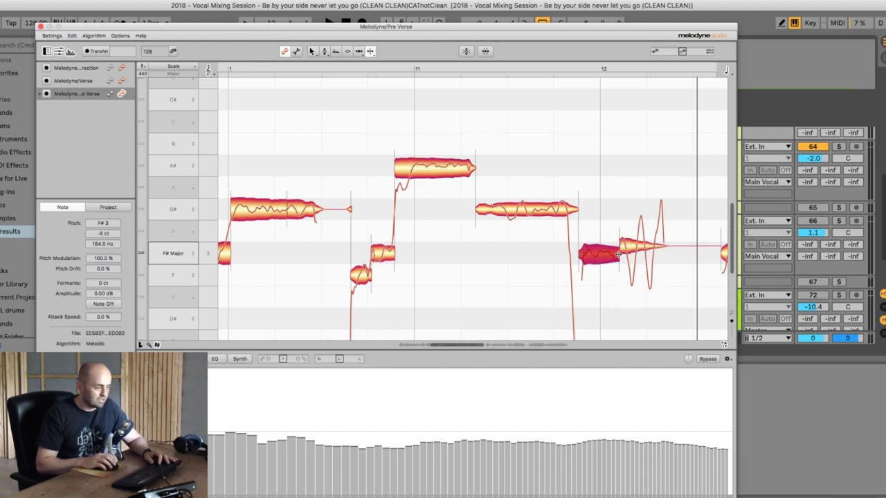
- Reduce the separated tail's pitch modulation to 17% and set its pitch deviation to 0 ct
click(635, 249)
right_click(635, 249)
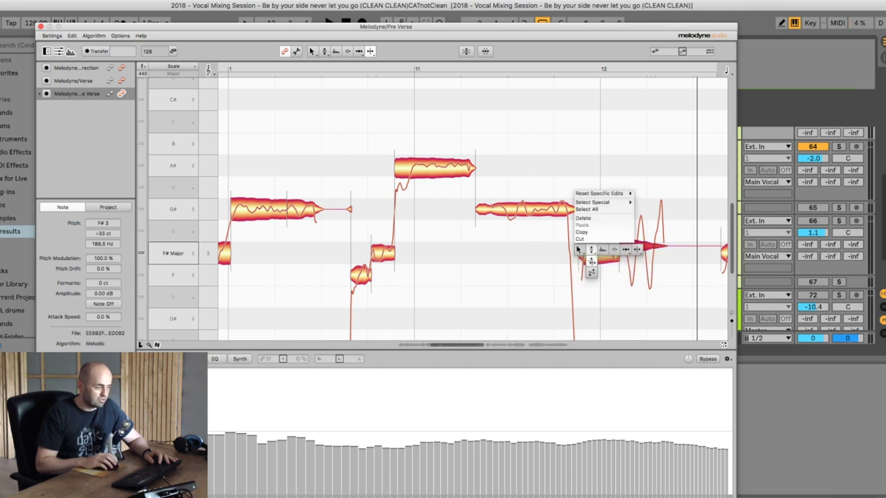
click(591, 260)
drag(640, 247, 640, 283)
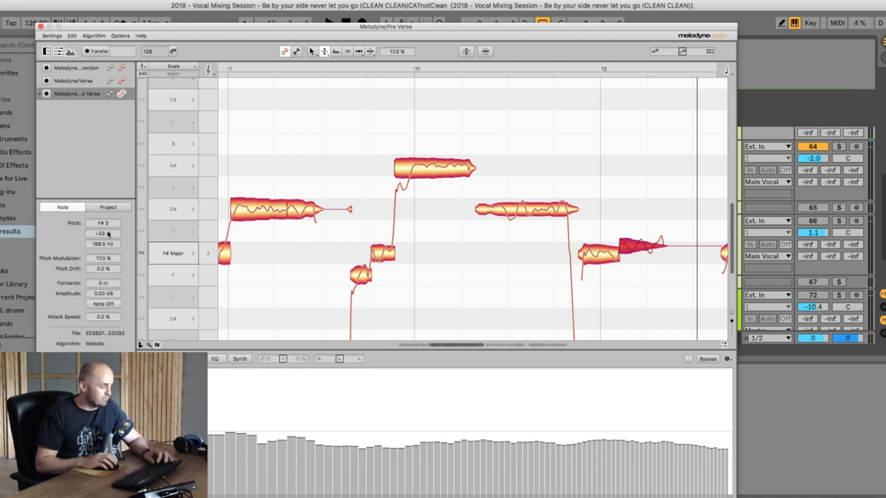
text(0)
key(Return)
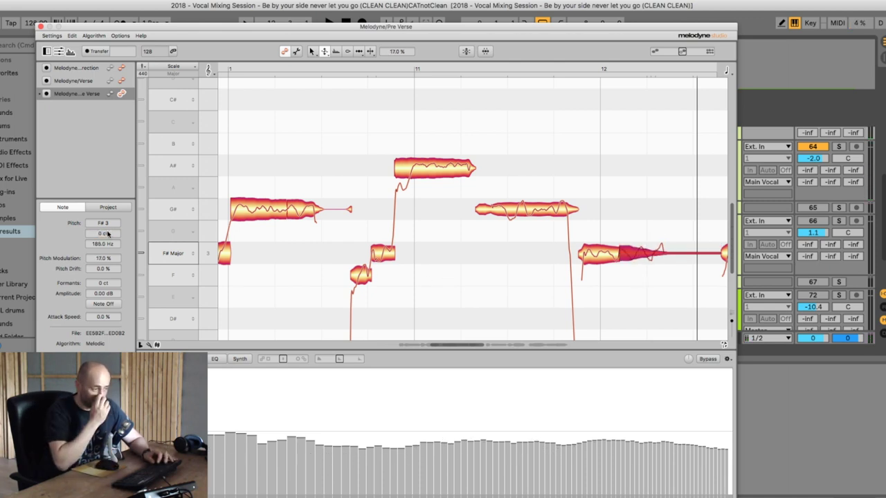
- Set the first segment of the bar 12 F# 3 note to 0 ct and play the vocal on to bar 16
click(592, 250)
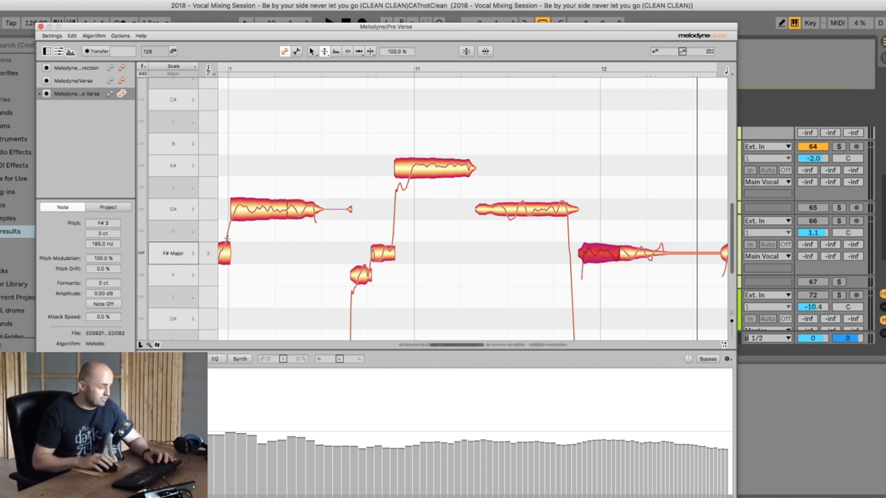
key(space)
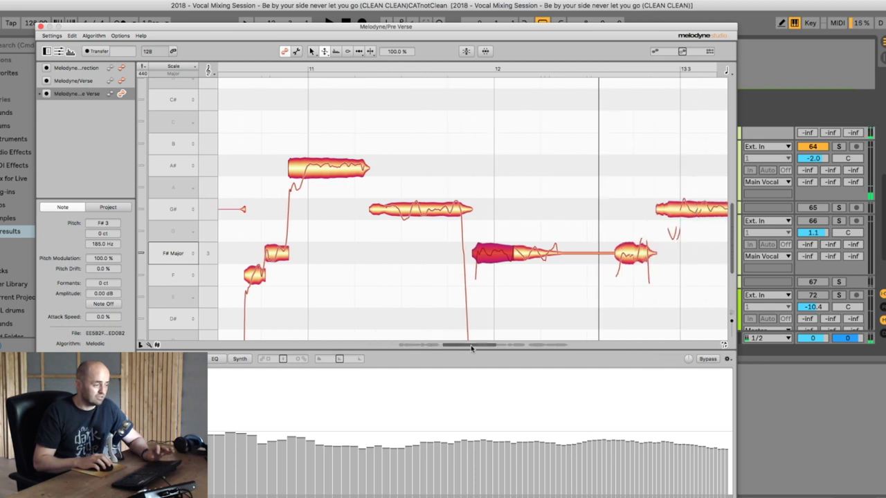
key(space)
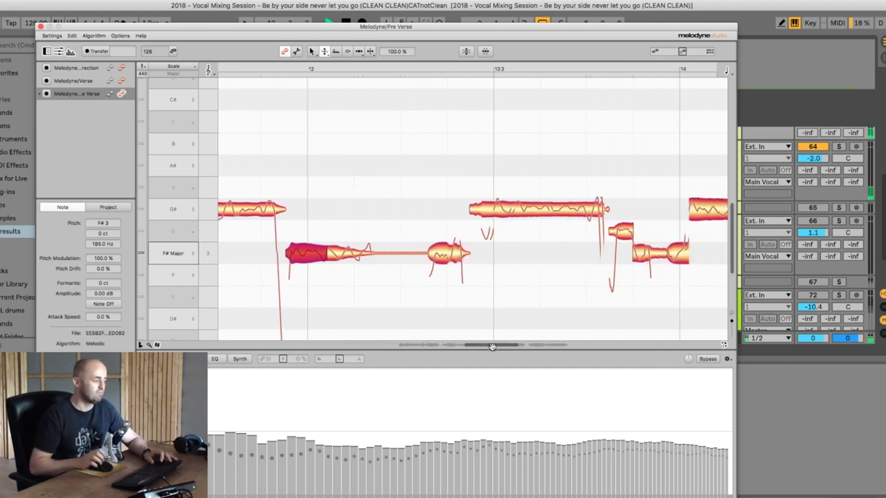
drag(471, 28, 429, 36)
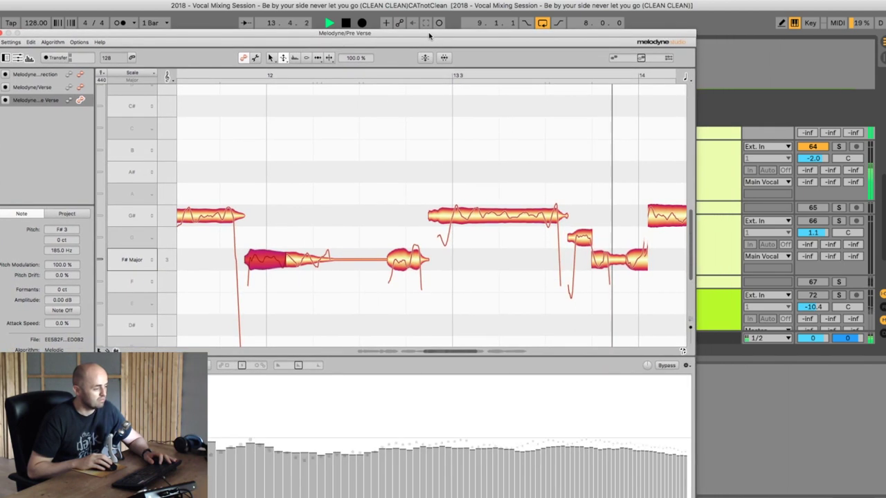
drag(456, 355, 480, 355)
key(space)
- Zoom out to show bars 11 to 16 and play the corrected vocal from position 11.3
right_click(458, 299)
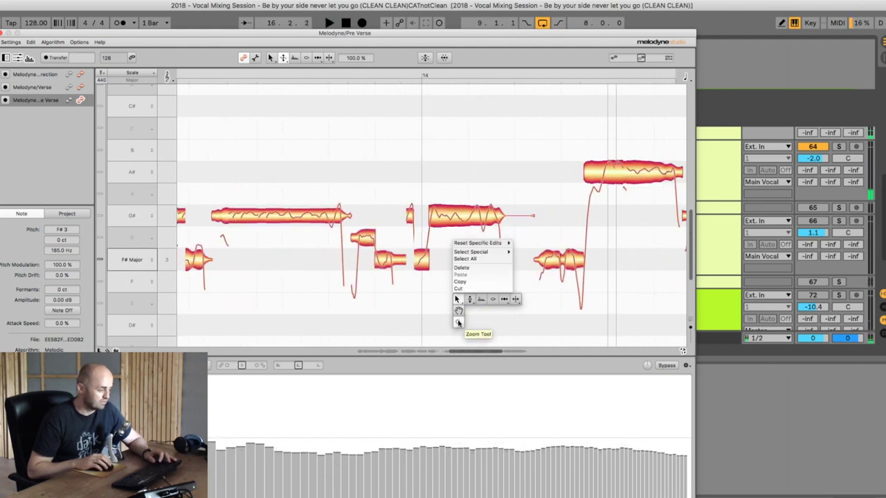
click(458, 323)
drag(453, 302, 381, 309)
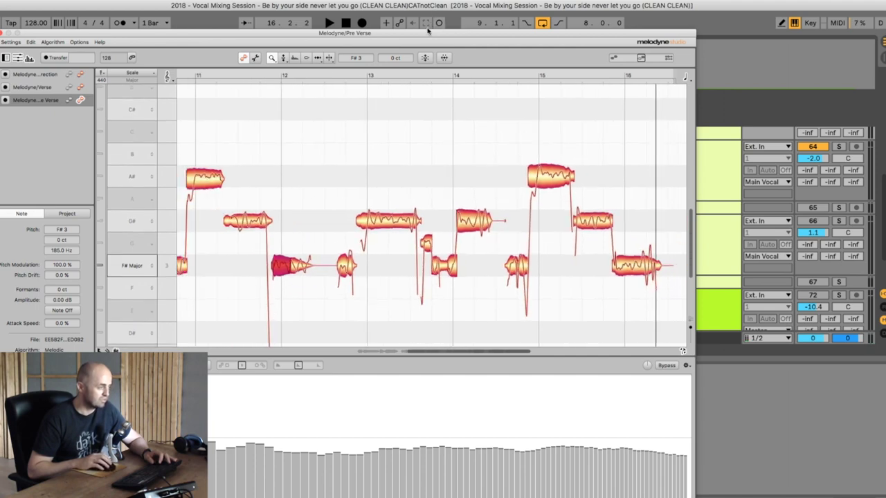
drag(428, 30, 472, 139)
click(364, 132)
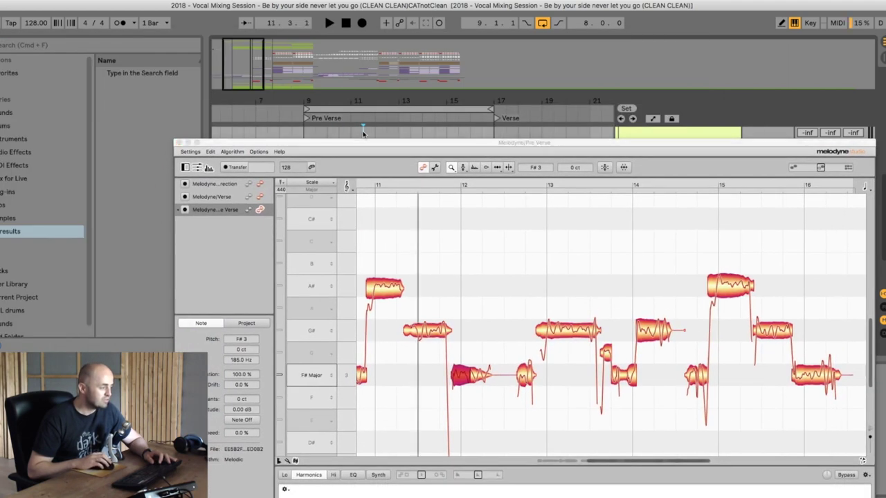
click(370, 143)
key(space)
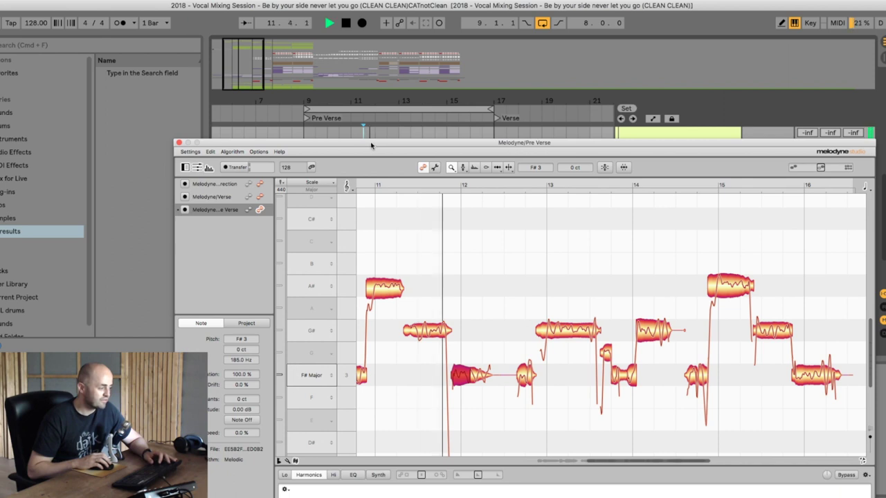
- Play the vocal to bar 13 and raise the Melodyne window until the attack speed setting is visible
key(space)
drag(406, 144, 387, 111)
click(386, 134)
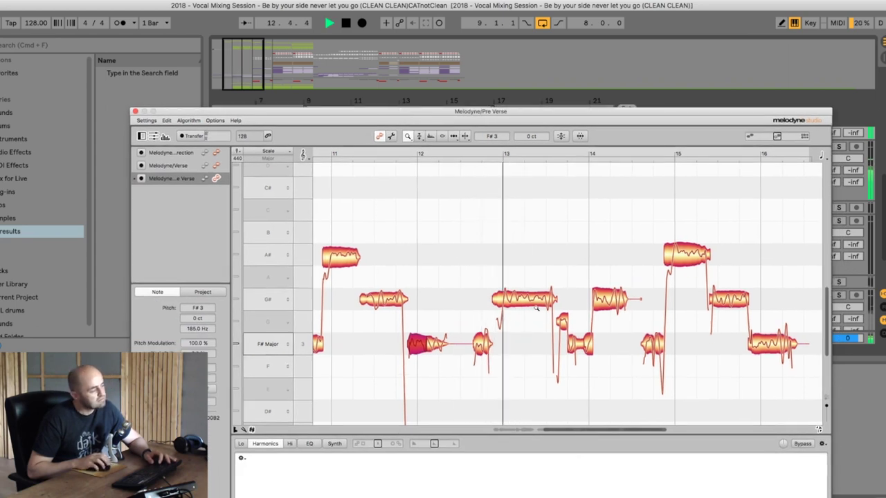
key(space)
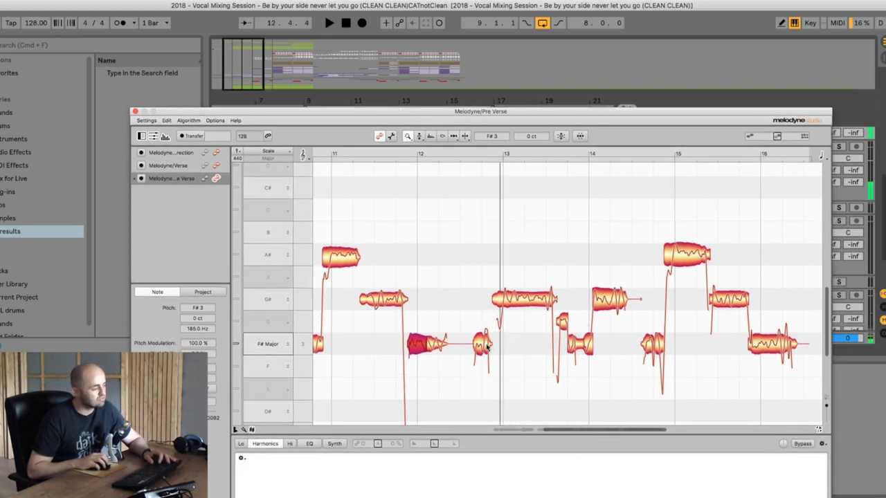
drag(508, 115, 508, 46)
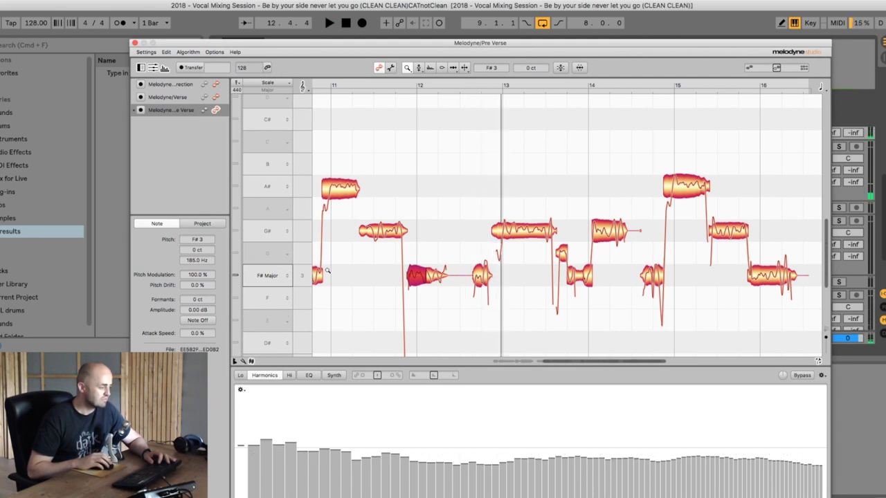
- Split the short F# 3 note just before bar 13 through its middle with the Note Separation Tool and play it
right_click(494, 300)
click(500, 292)
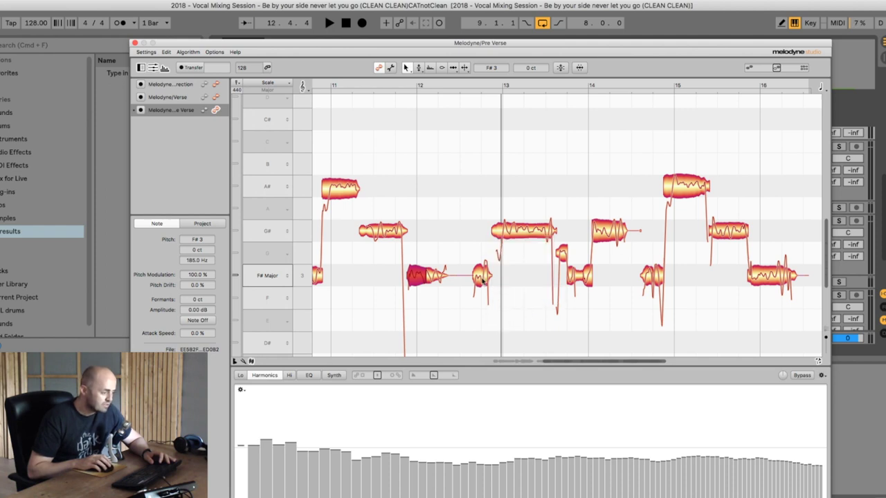
click(487, 280)
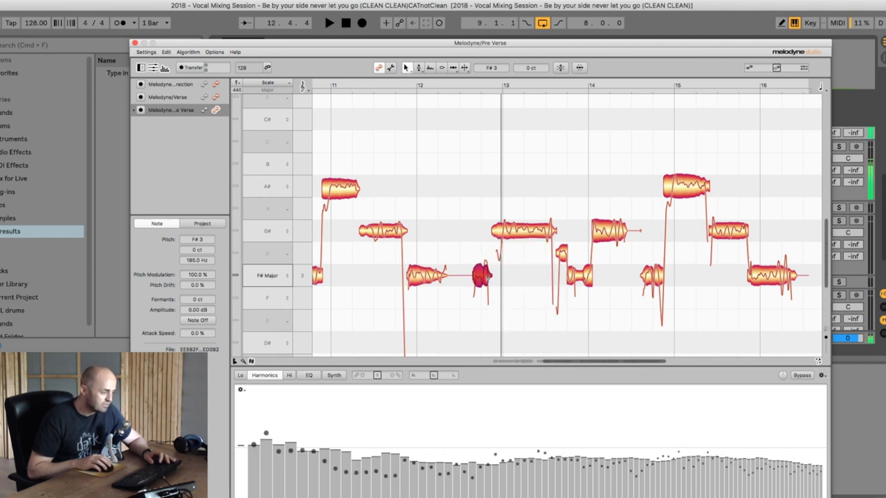
right_click(485, 277)
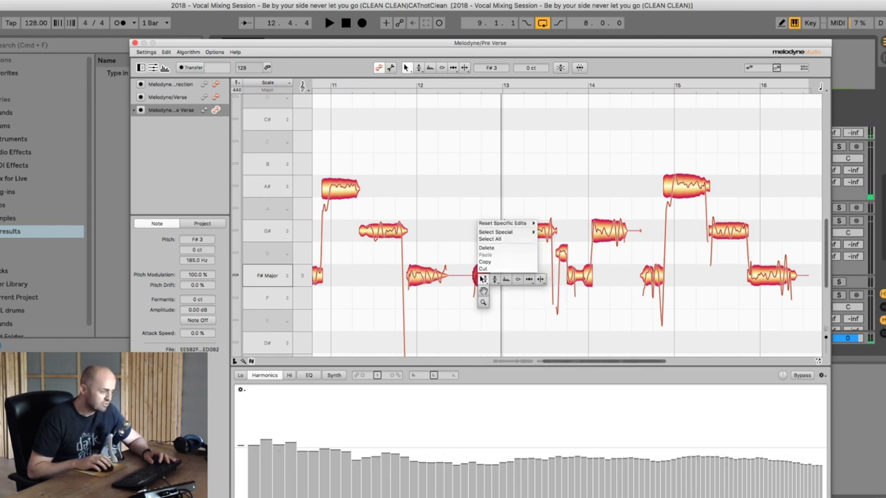
click(540, 278)
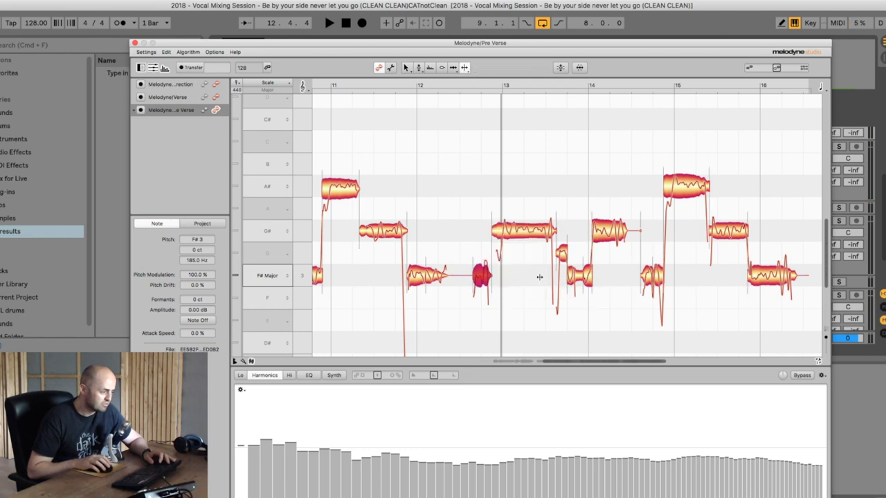
double_click(482, 276)
key(space)
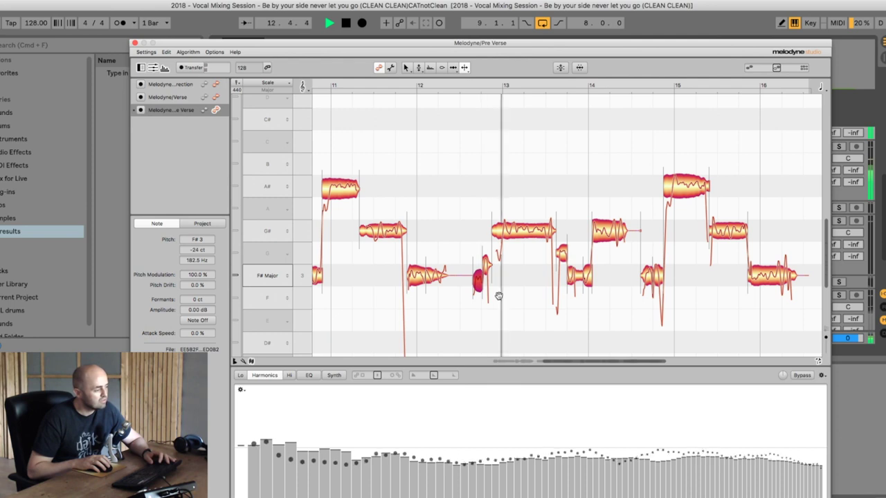
click(468, 260)
key(space)
- Select both halves of the split F# 3 note and apply pitch correction with Pitch Center 0% and Pitch Drift 0%
right_click(467, 260)
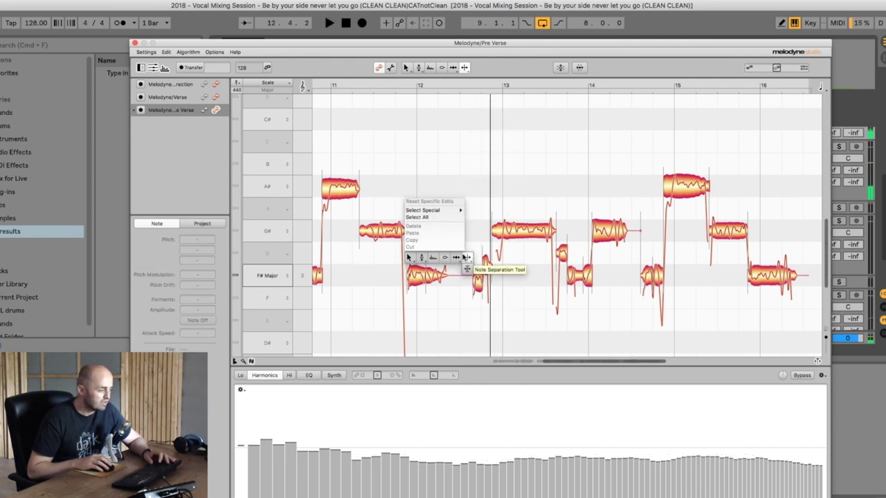
click(406, 257)
drag(460, 248, 482, 276)
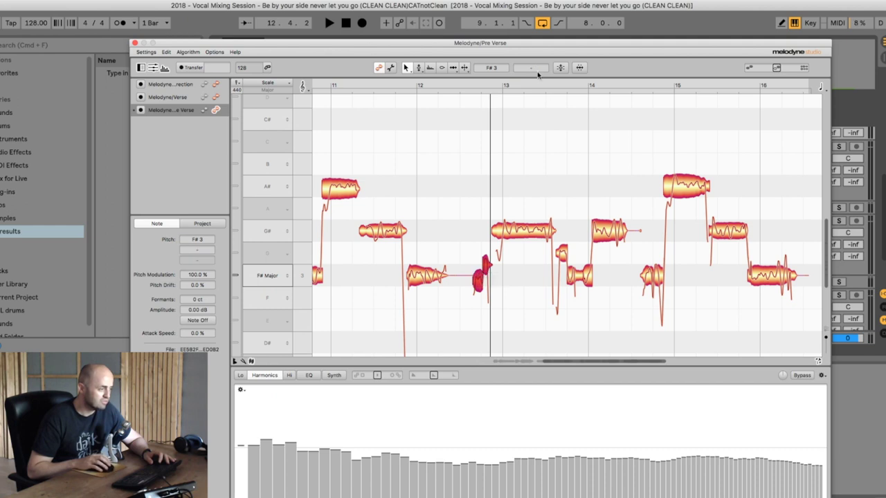
click(558, 68)
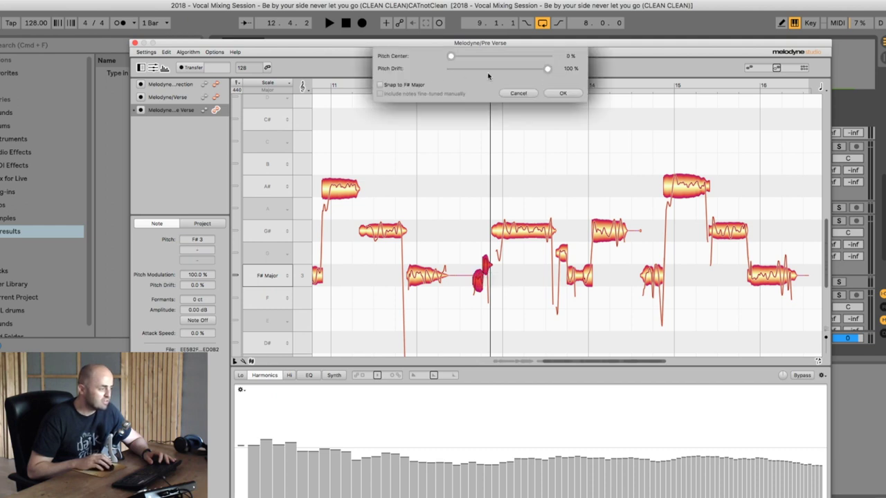
drag(451, 56, 460, 56)
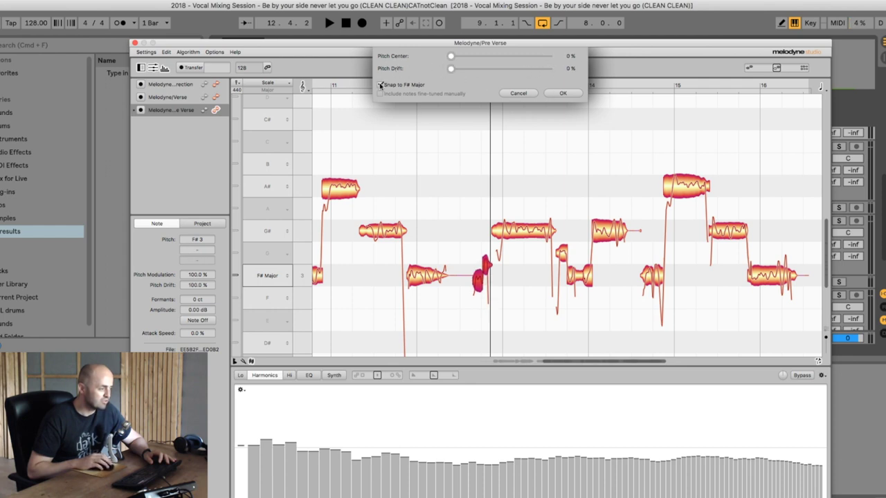
click(563, 93)
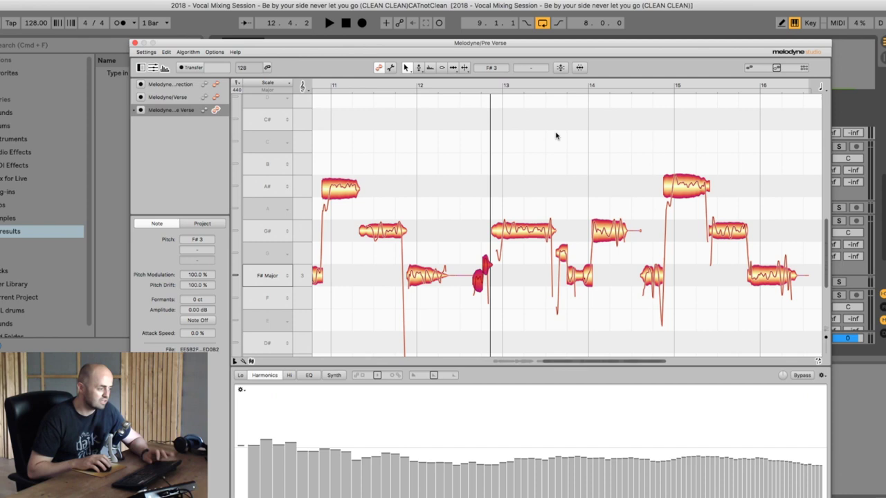
- Play the drift-corrected F# 3 halves leading into the long G# 3 note at bar 13
click(542, 260)
key(space)
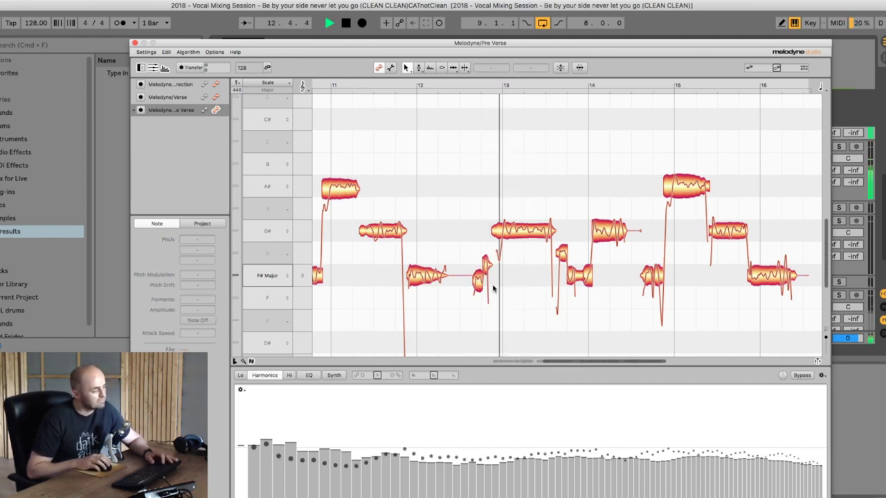
key(space)
click(487, 269)
- Try an attack speed of -45% on the long G# 3 note at bar 13 and listen to it
click(501, 233)
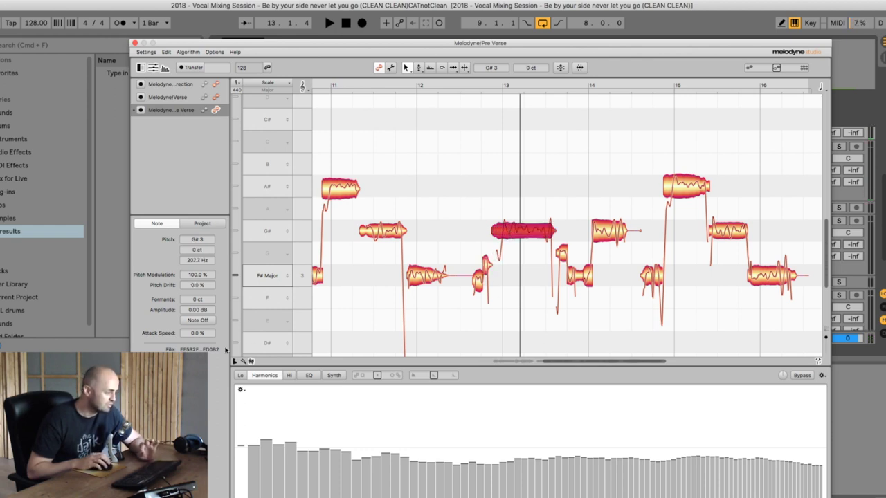
drag(199, 338, 199, 365)
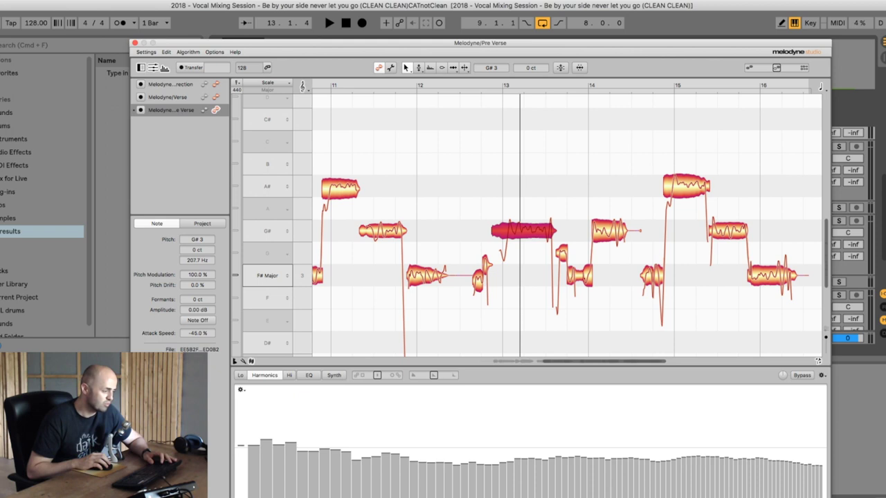
key(space)
key(space)
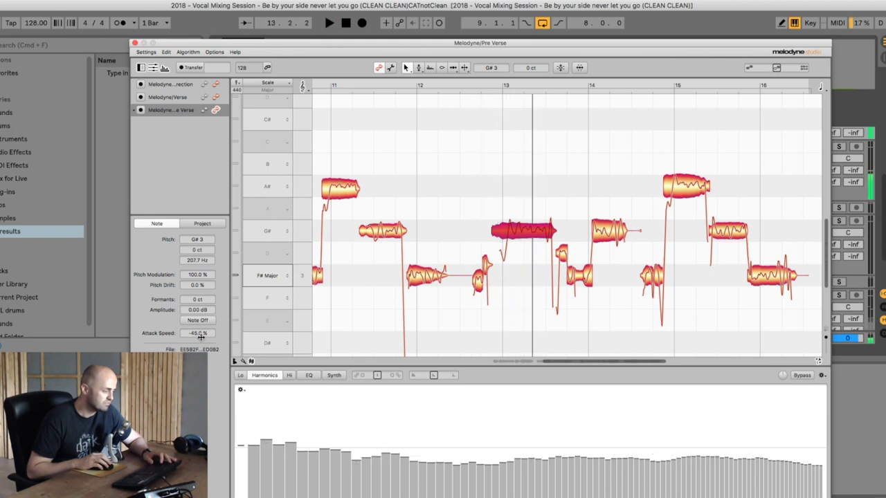
- Set the attack speed of the long G# 3 note at bar 13 to -15% and play the transition into it
mouse_move(201, 337)
mouse_down()
mouse_move(201, 328)
mouse_move(199, 340)
mouse_up()
click(362, 308)
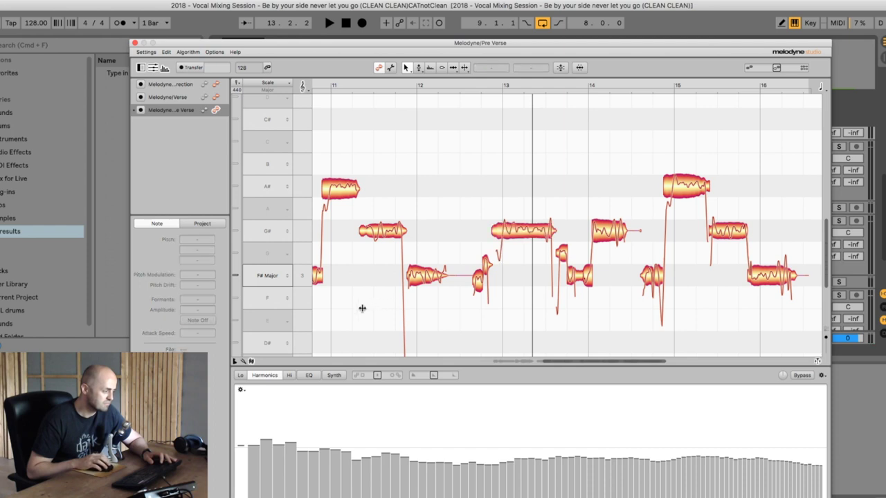
click(523, 230)
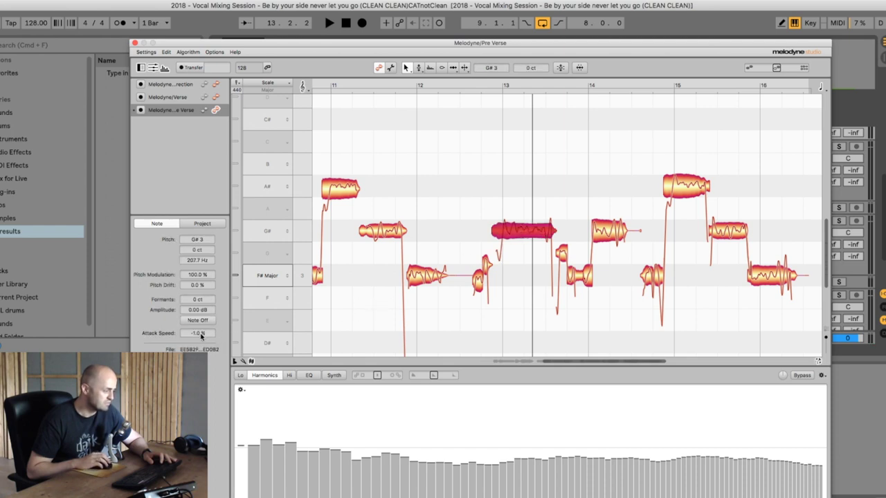
click(494, 294)
key(space)
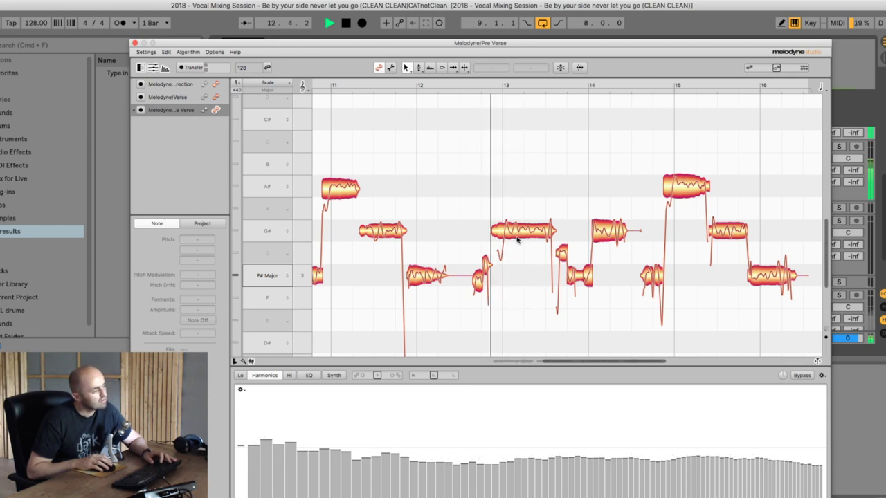
key(space)
- Audition the split F# 3 note before bar 13 and set the pitch deviation of its second half to 0 ct
click(478, 281)
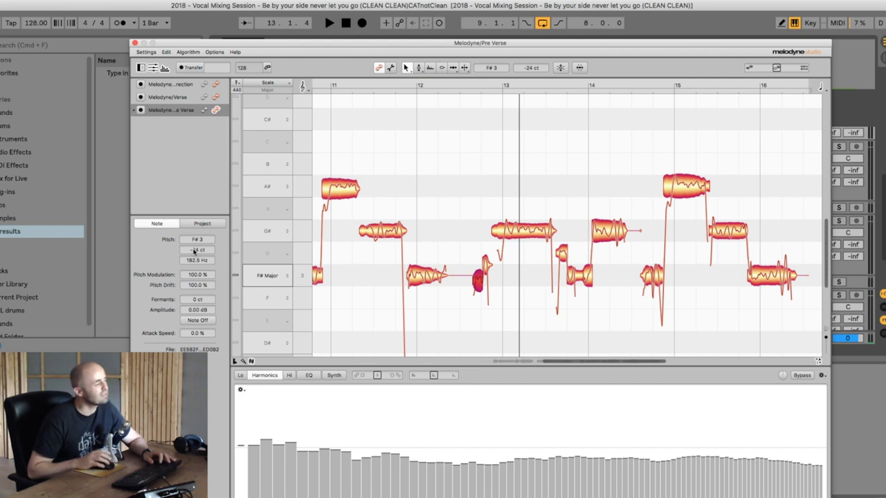
key(space)
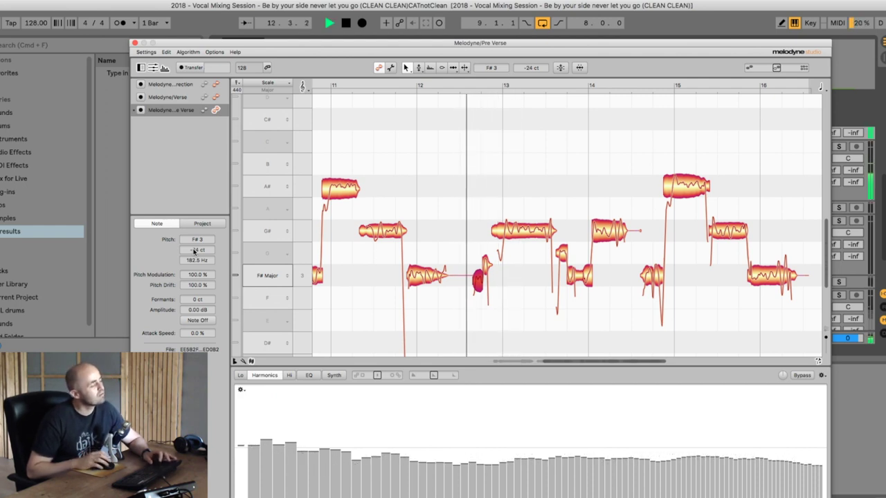
key(space)
drag(485, 264, 488, 254)
key(space)
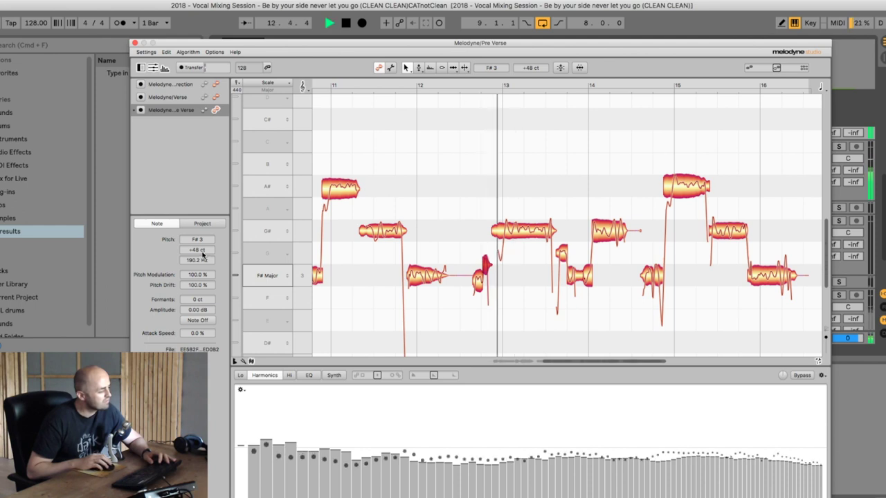
key(space)
text(0)
key(Return)
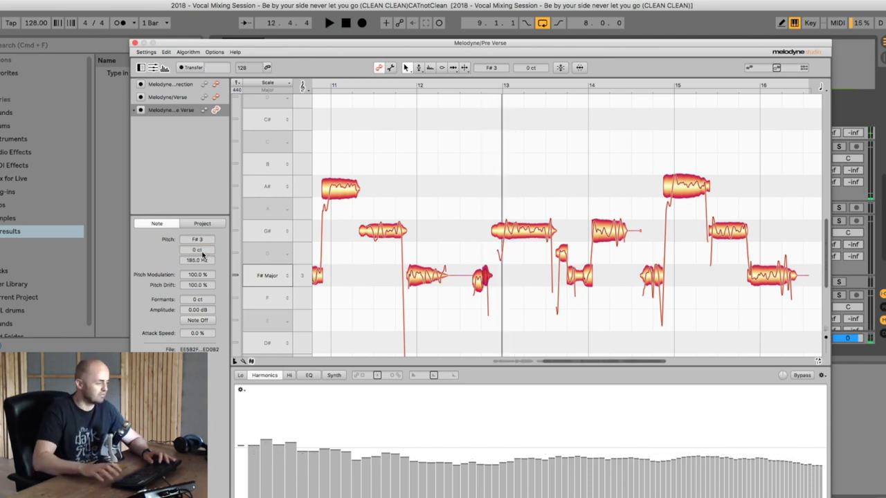
- Play the retuned F# 3 halves through the long G# 3 note and select that G# 3 note
key(space)
key(space)
key(space)
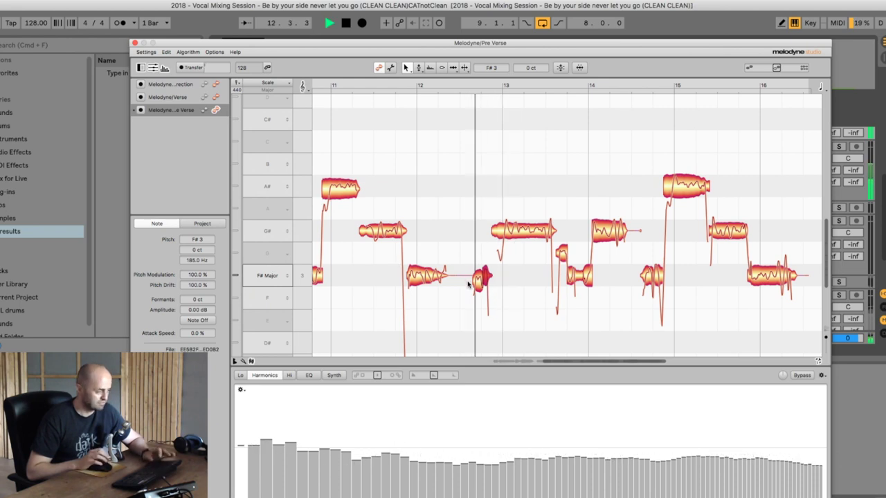
click(516, 235)
key(space)
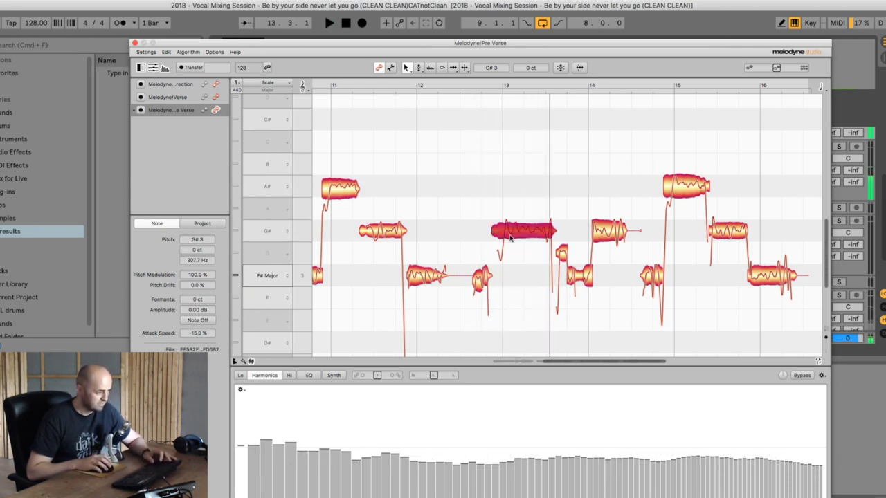
- Try 39% pitch modulation on the long G# 3 note, play it, and reset the modulation to 100%
drag(502, 208, 537, 247)
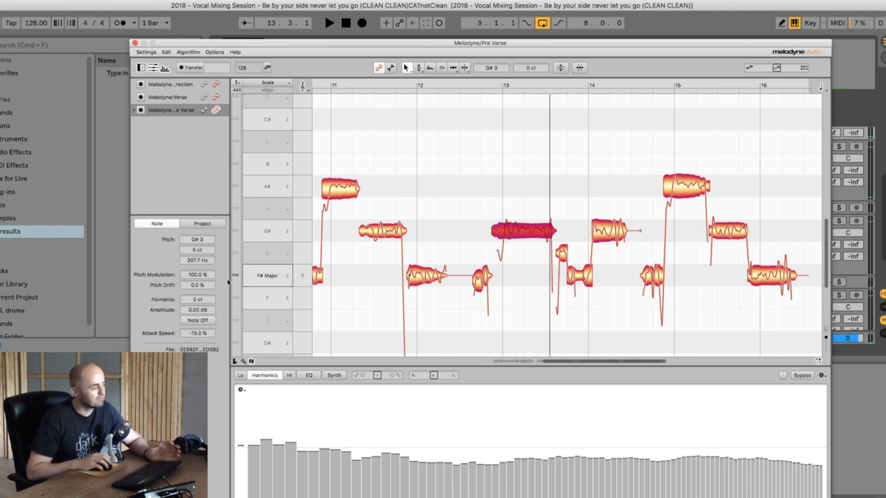
click(474, 258)
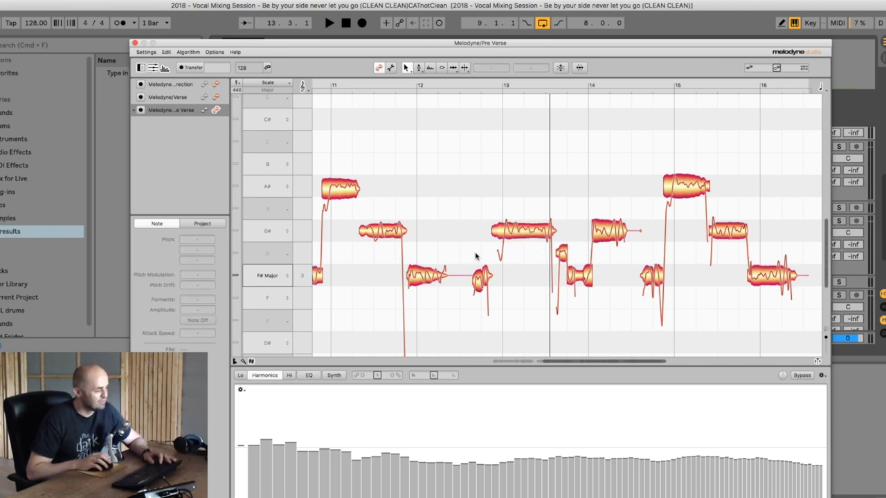
click(515, 235)
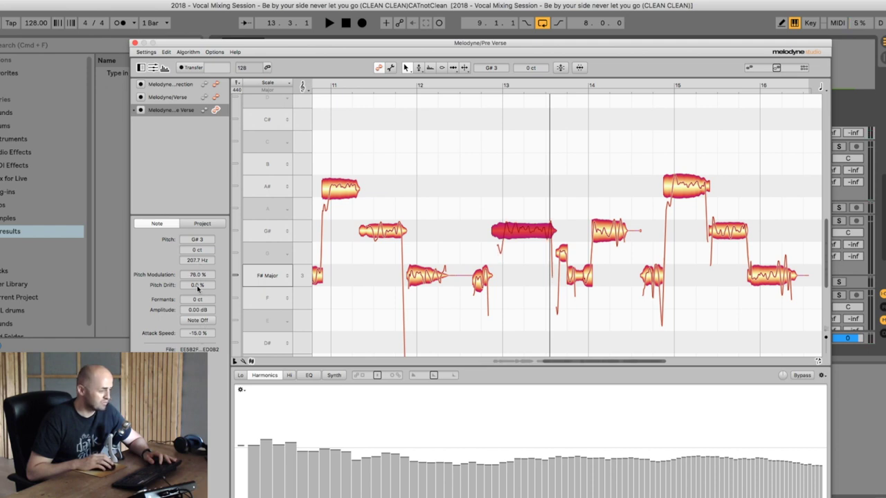
key(space)
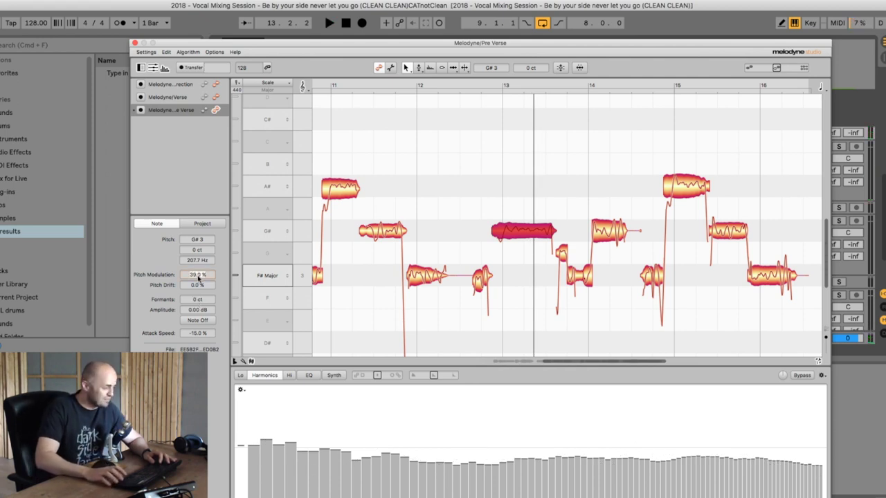
key(Return)
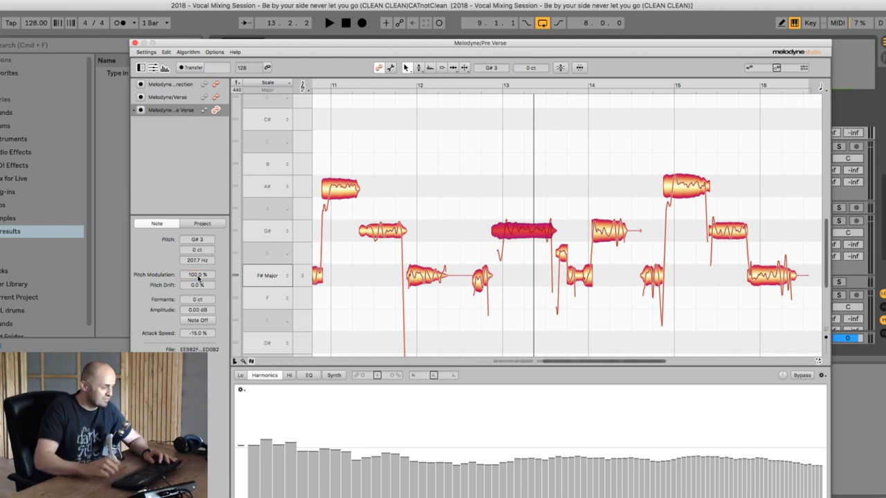
- Split the long G# 3 note shortly after the start of bar 13 with the Note Separation Tool and select its second segment
right_click(510, 270)
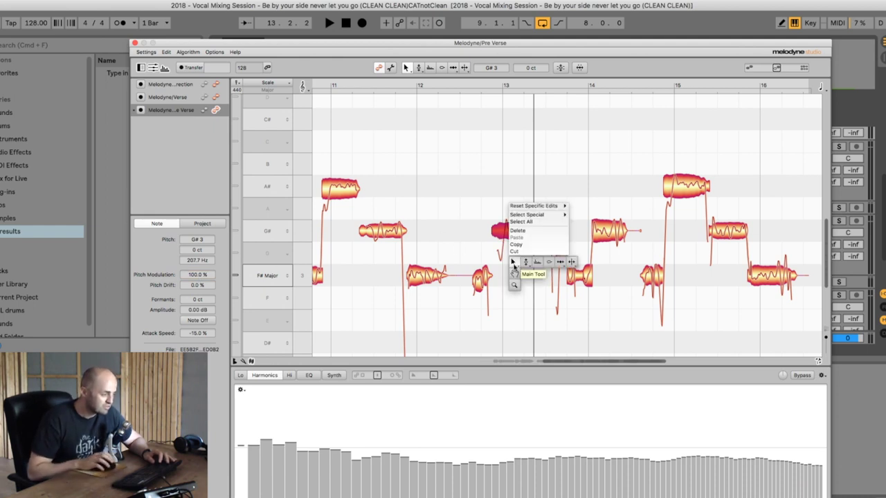
click(576, 261)
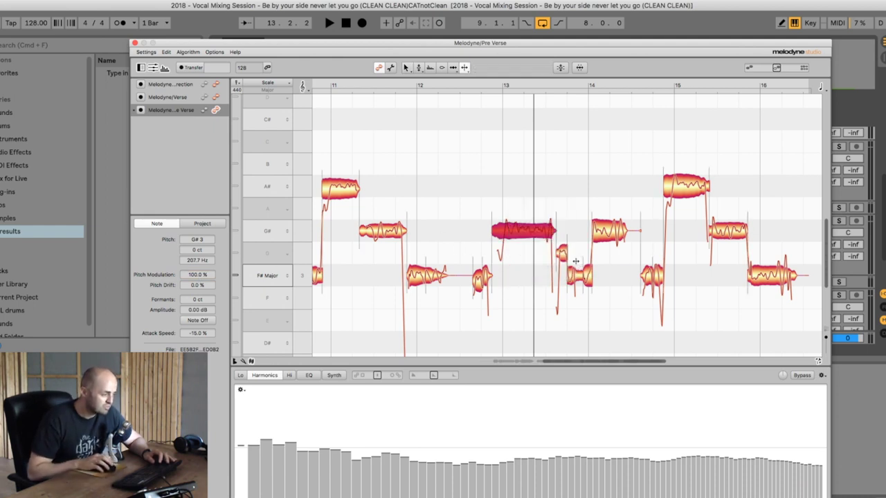
double_click(518, 232)
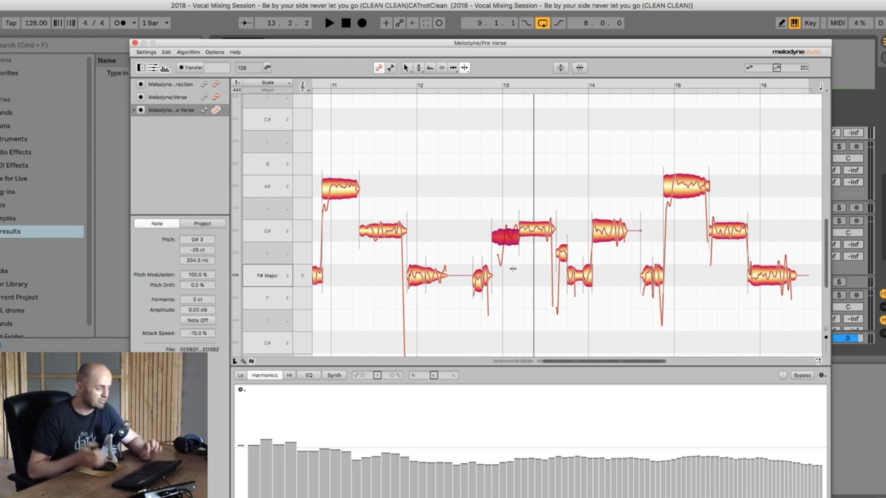
click(543, 231)
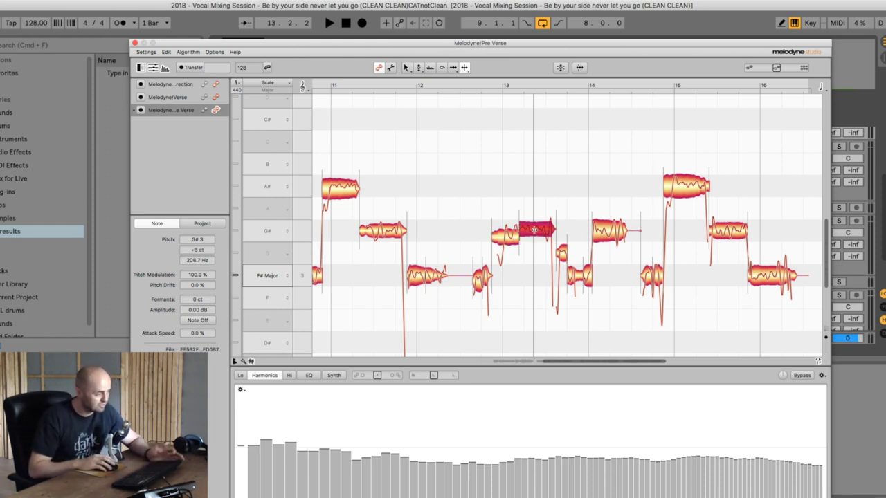
- Set the second G# 3 segment in bar 13 to 0 ct and 34% pitch modulation with the Main Tool, and play it
right_click(543, 236)
click(473, 233)
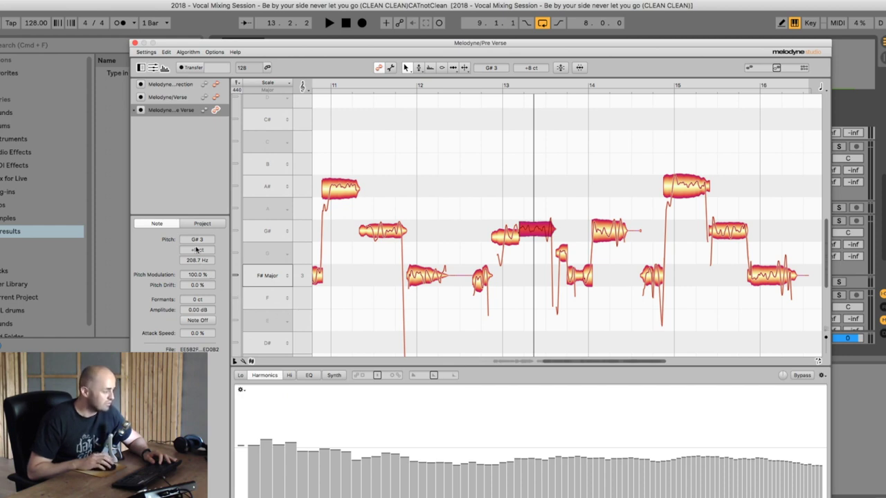
text(0)
key(Return)
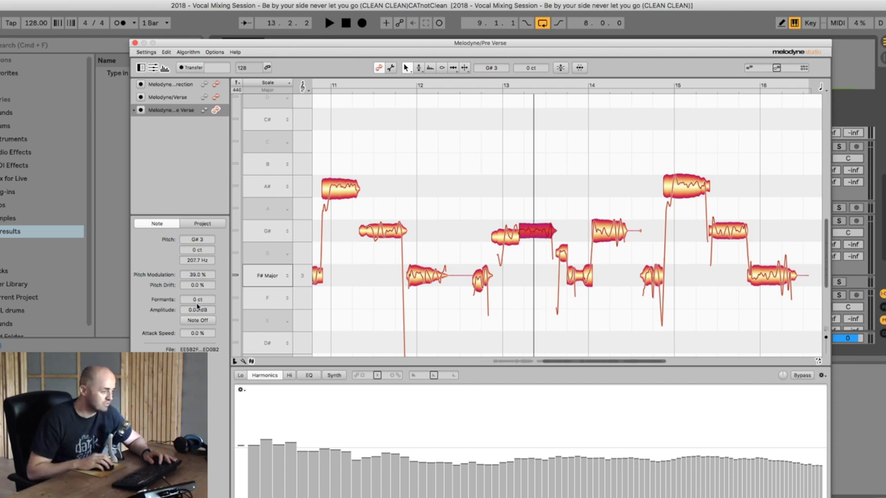
key(space)
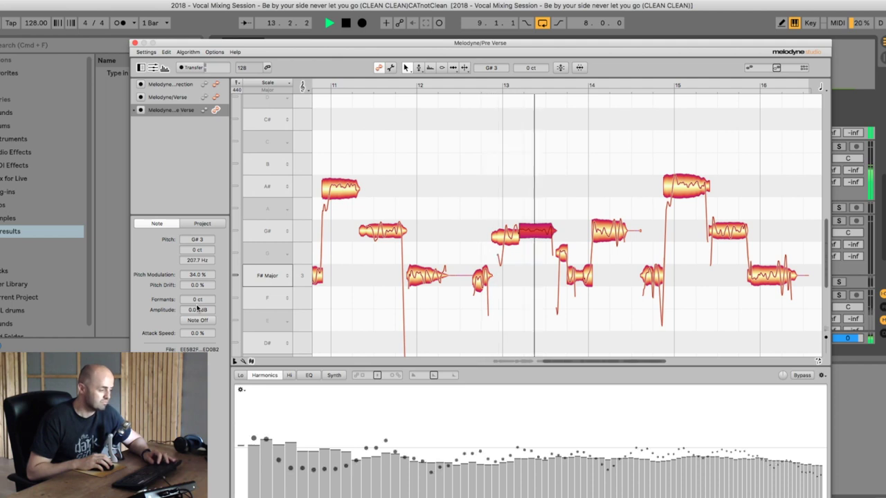
key(space)
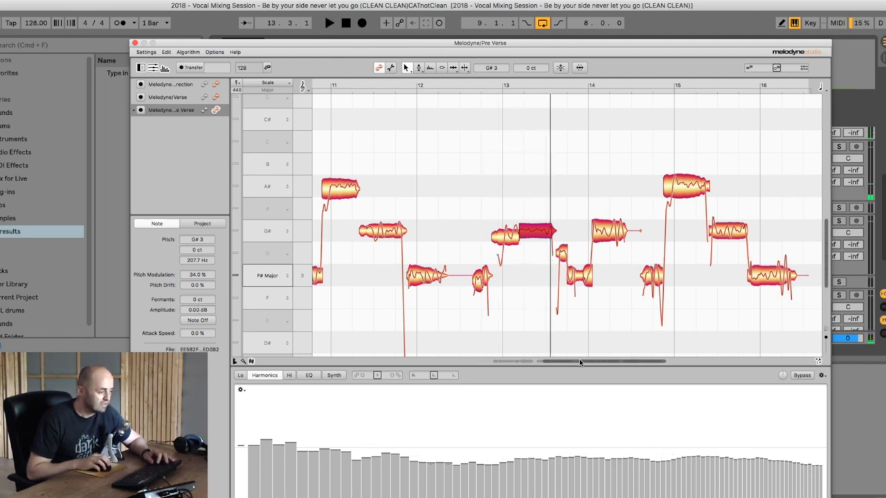
- Play the vocal from bar 13 to the end of the phrase in bar 16 and inspect the G# 3 note at bar 14
scroll(580, 362, right, 5)
key(space)
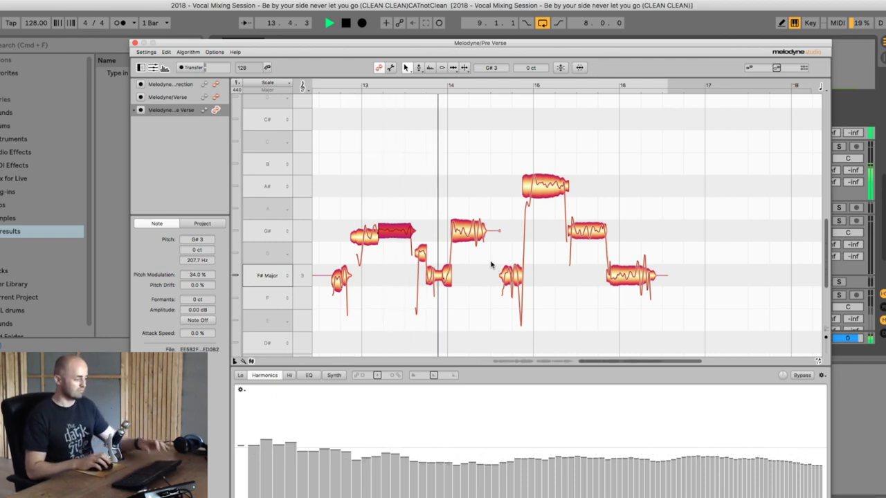
key(space)
click(478, 230)
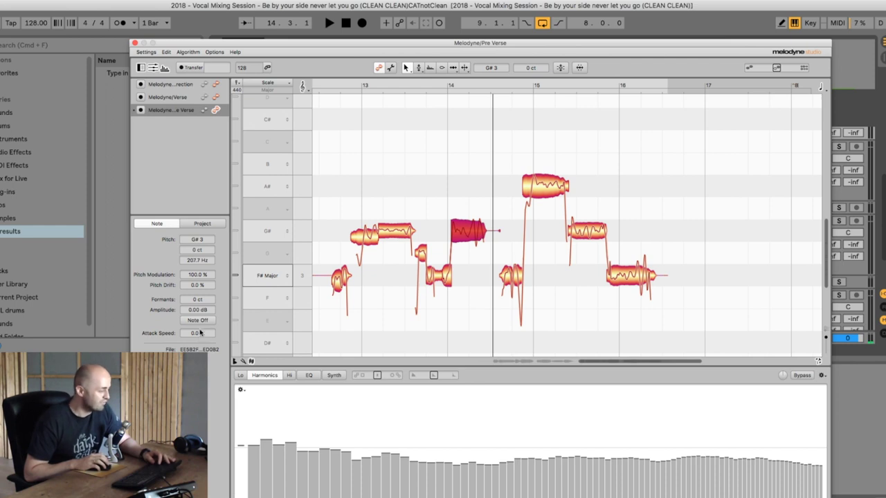
key(space)
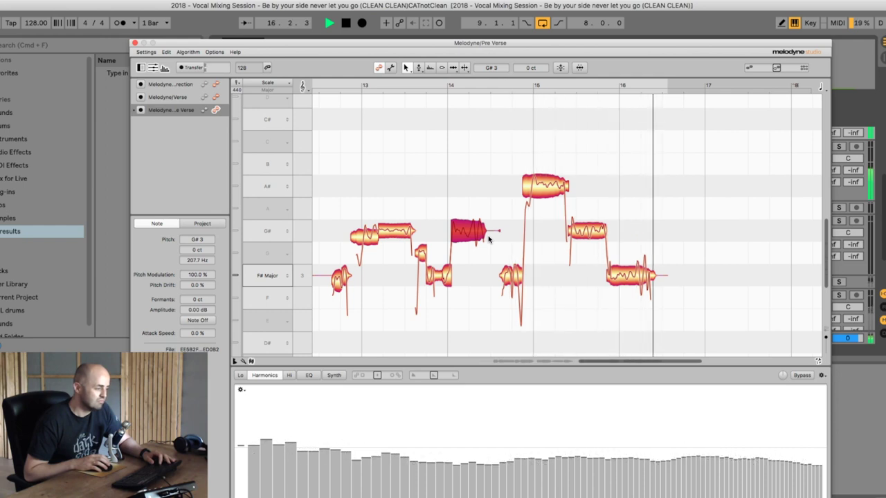
key(space)
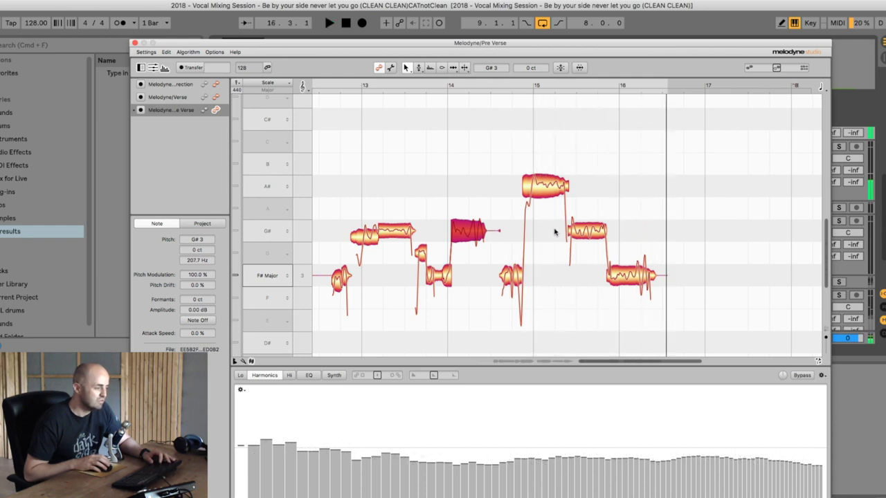
click(474, 206)
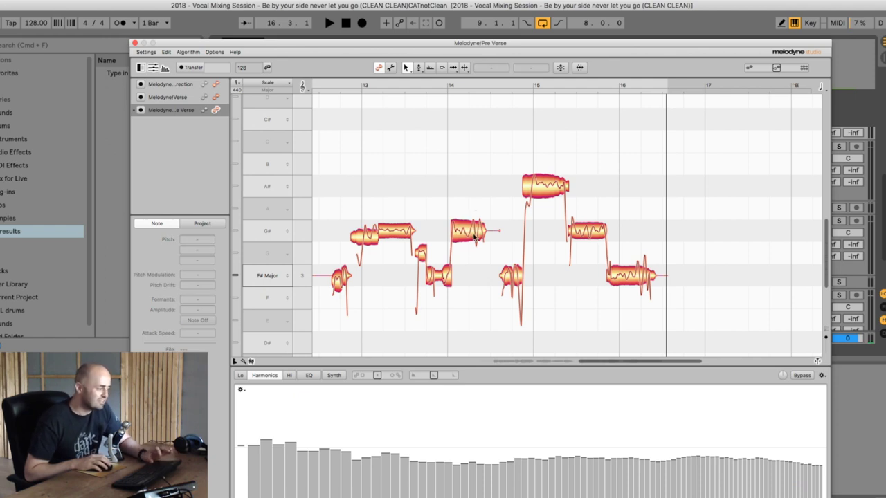
click(475, 237)
- Split the long A# 3 note just after the start of bar 15 with the Note Separation Tool and return to the Main Tool
click(544, 185)
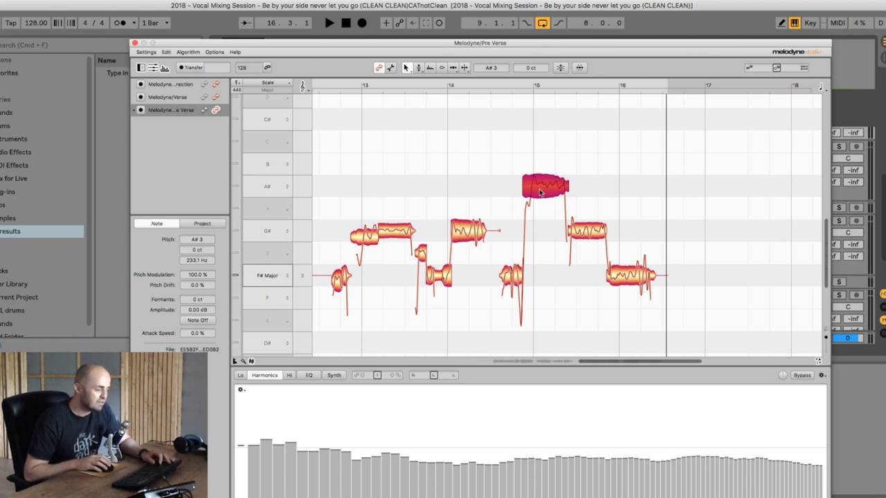
right_click(541, 193)
click(597, 190)
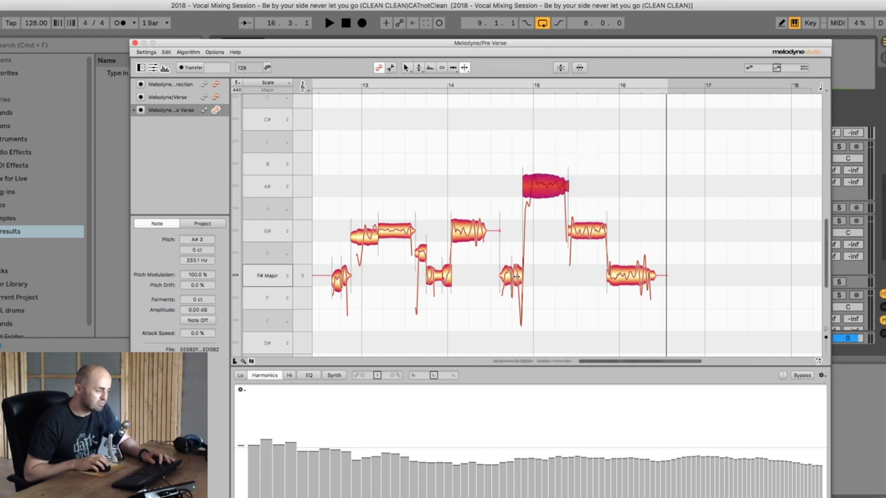
click(534, 186)
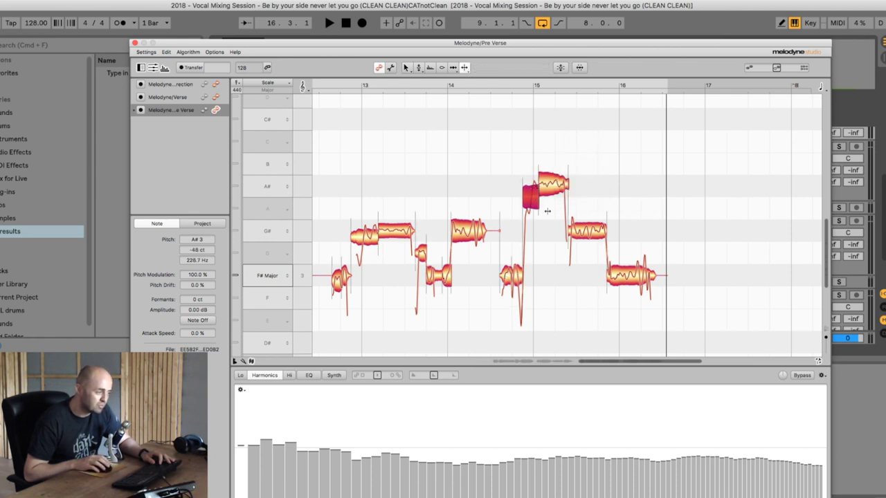
right_click(548, 211)
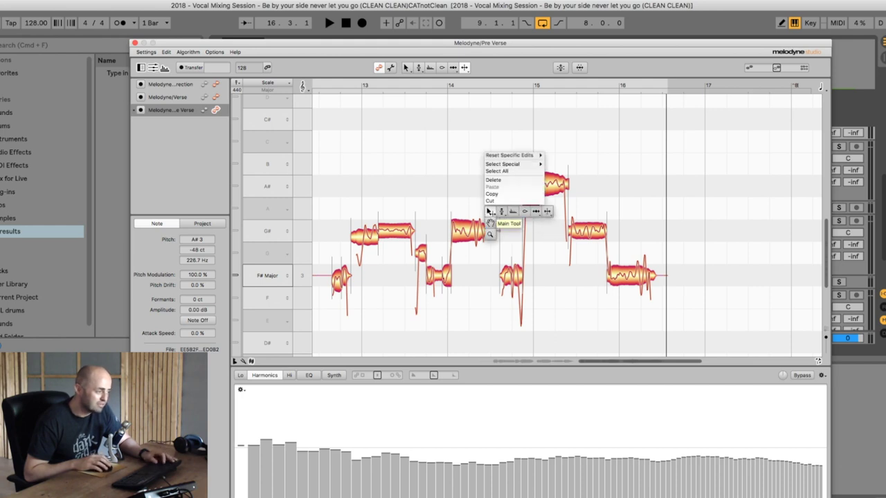
click(488, 208)
- Play the split A# 3 note and the rest of the phrase with the Pre Verse clips in view behind the Melodyne window
key(space)
drag(521, 42, 474, 179)
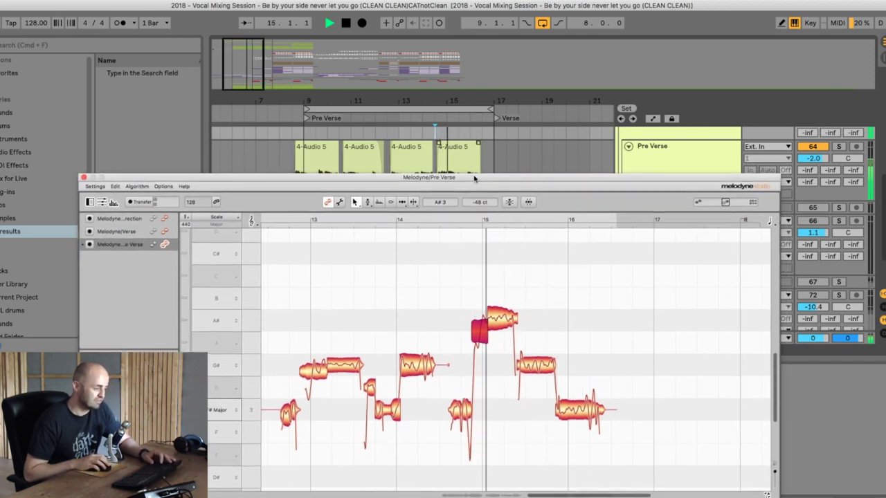
key(space)
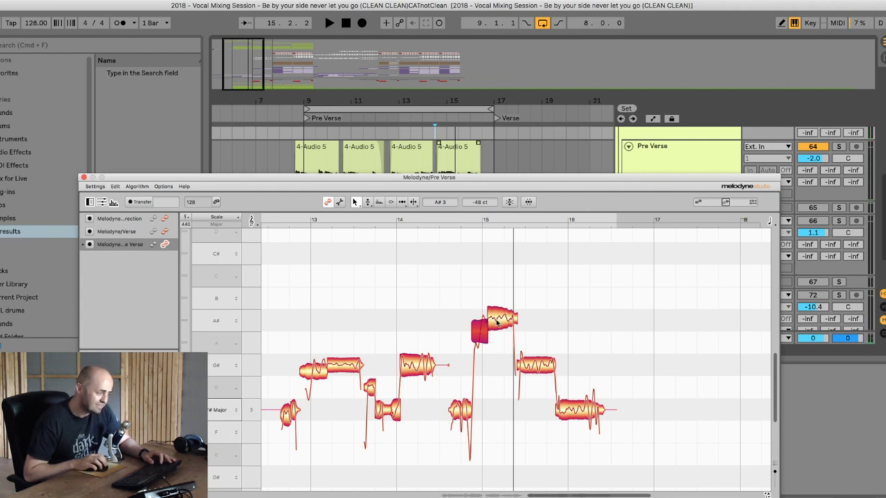
key(space)
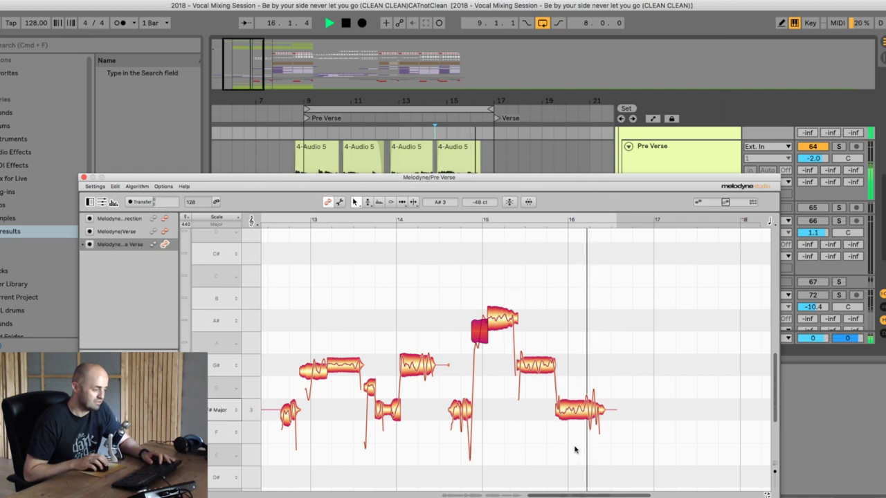
key(space)
- Move the Melodyne window back up, enlarge its Sound Editor and resize the window so the spectrum controls stay visible
drag(533, 178, 572, 5)
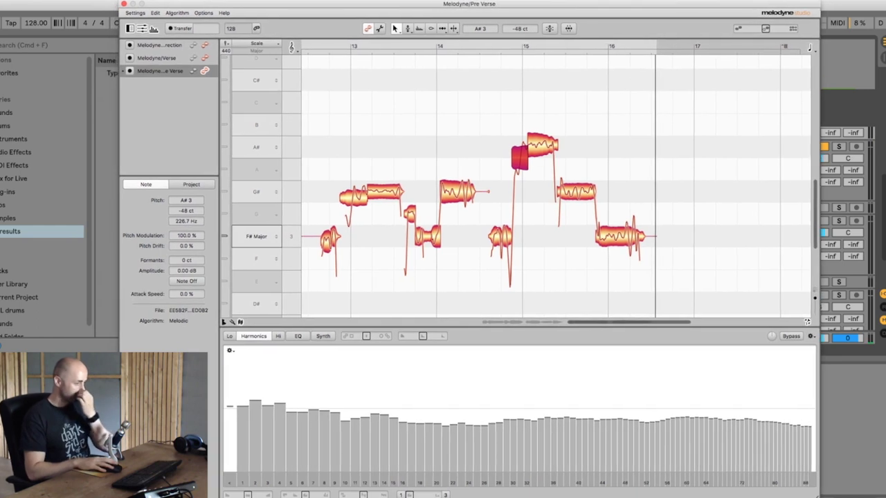
drag(603, 323, 533, 333)
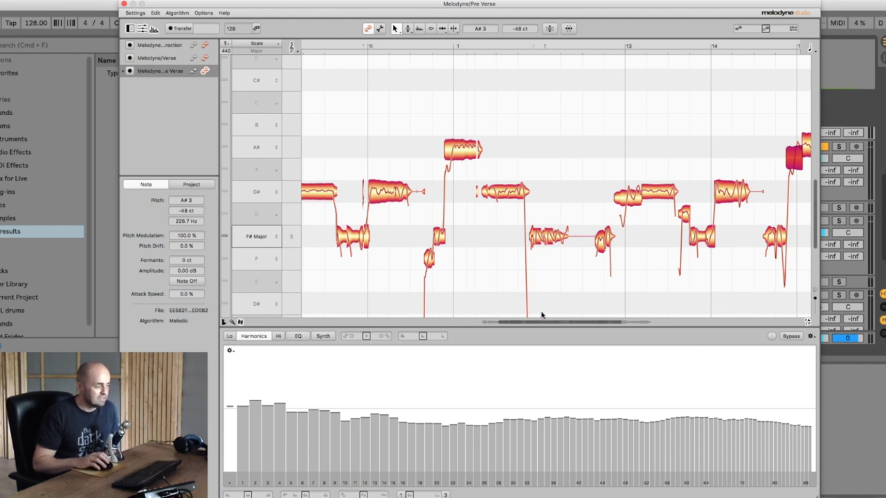
drag(546, 326, 547, 200)
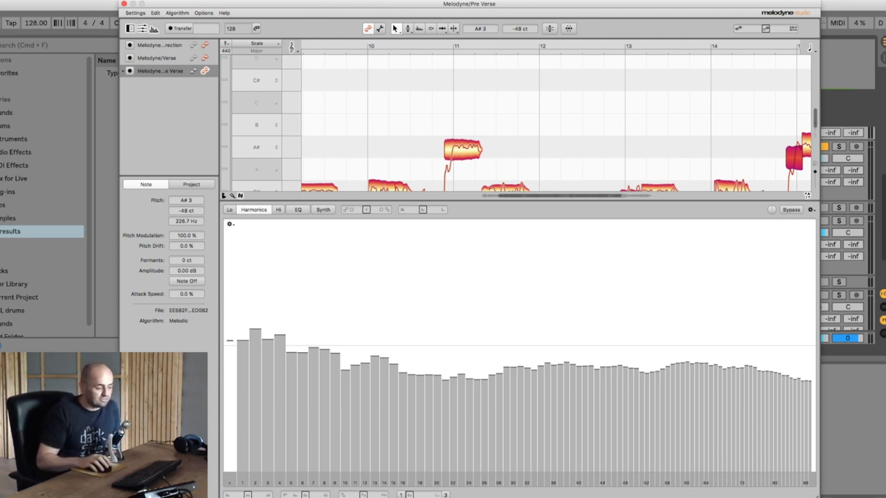
drag(812, 496, 833, 396)
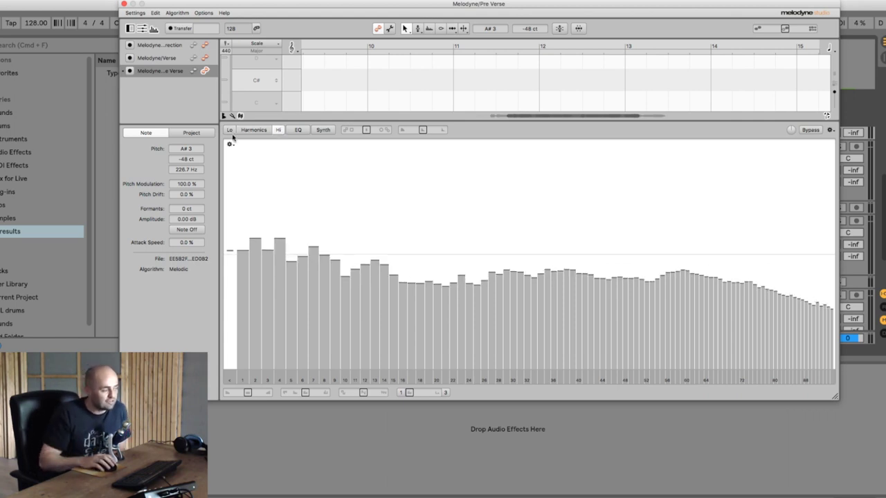
- Raise the Brilliance of the low-note harmonics slightly, comparing it with the maximum setting while playing the vocal
click(230, 130)
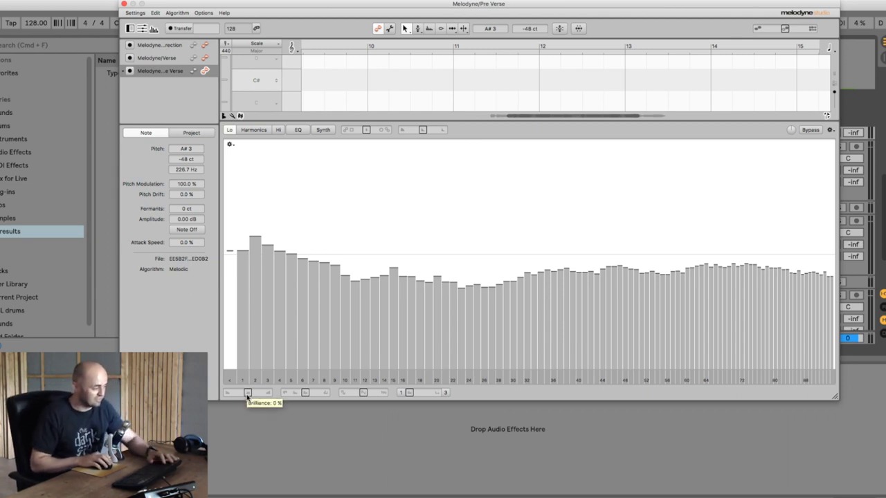
drag(247, 394, 250, 396)
key(space)
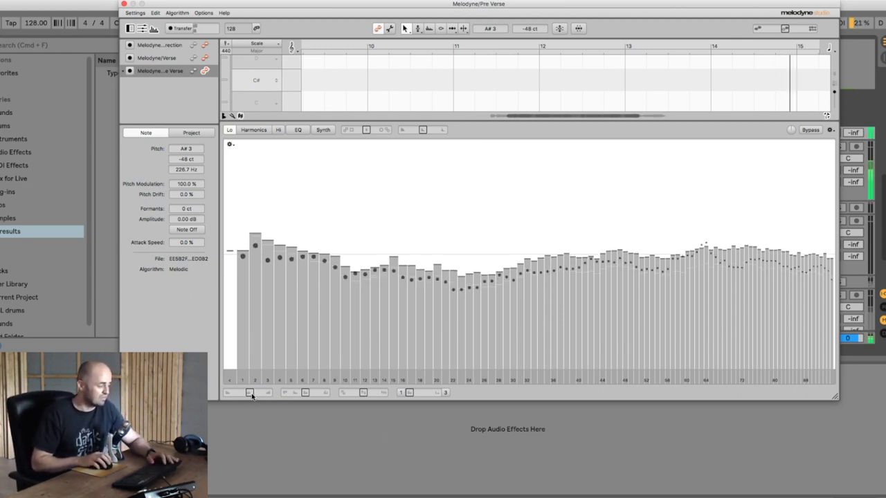
drag(251, 395, 274, 397)
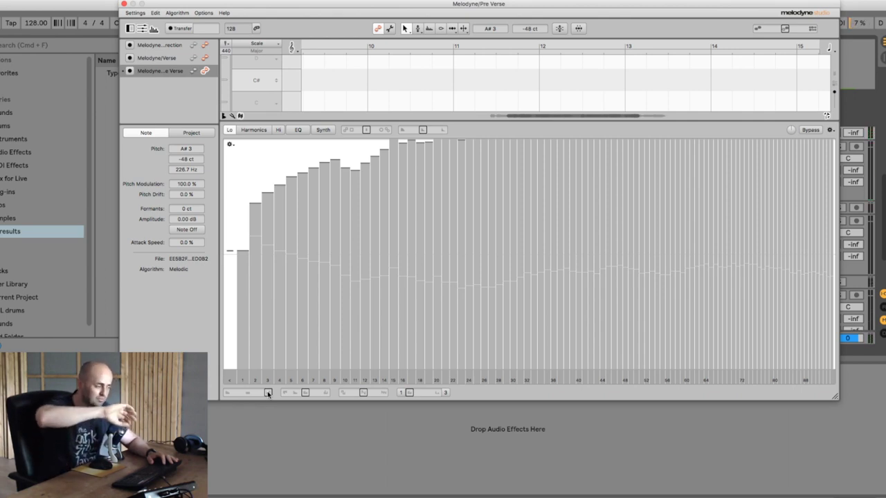
drag(268, 394, 251, 393)
key(space)
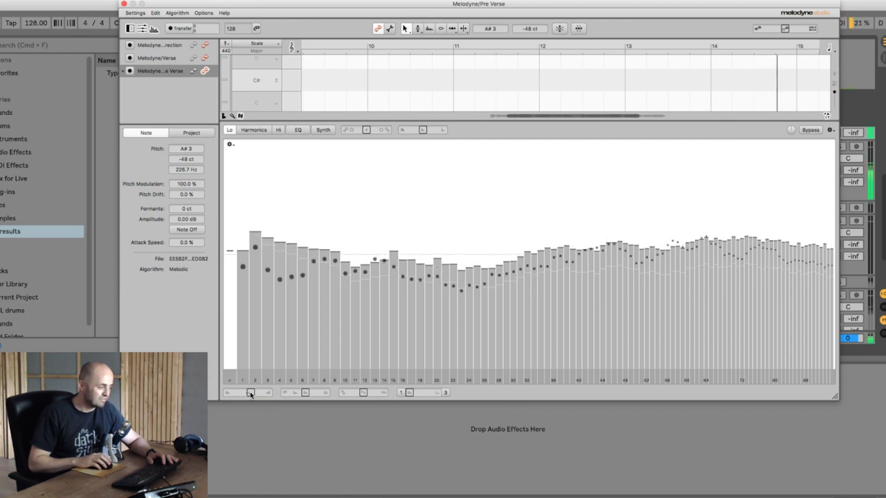
key(space)
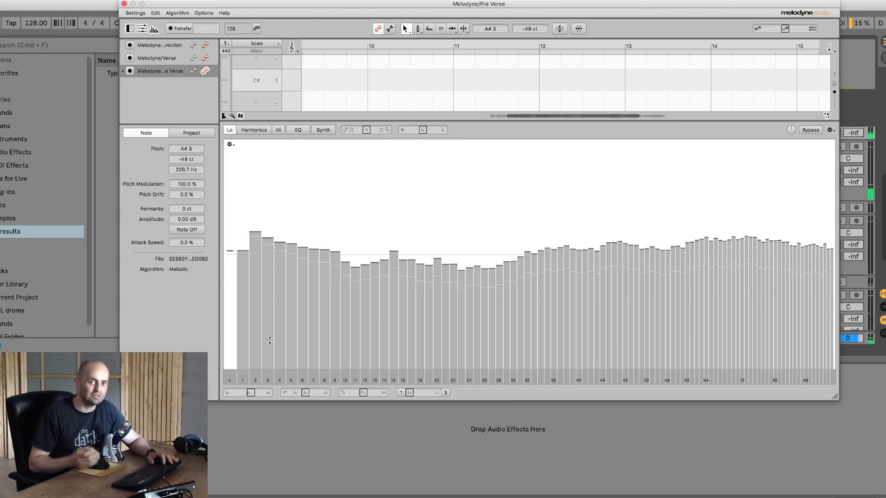
- Check the high-note harmonics and their Brilliance during playback, and return to the low-note harmonics
click(278, 129)
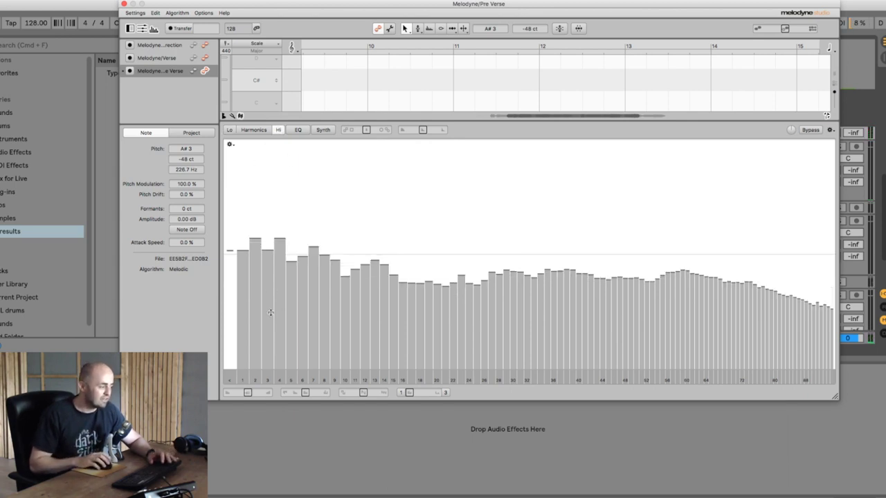
mouse_move(249, 394)
mouse_down()
mouse_move(259, 395)
mouse_move(248, 396)
mouse_up()
key(space)
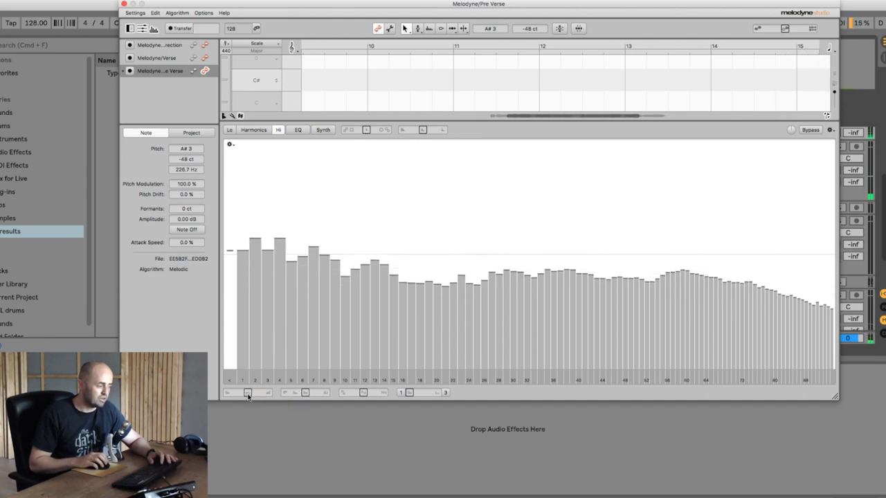
click(229, 131)
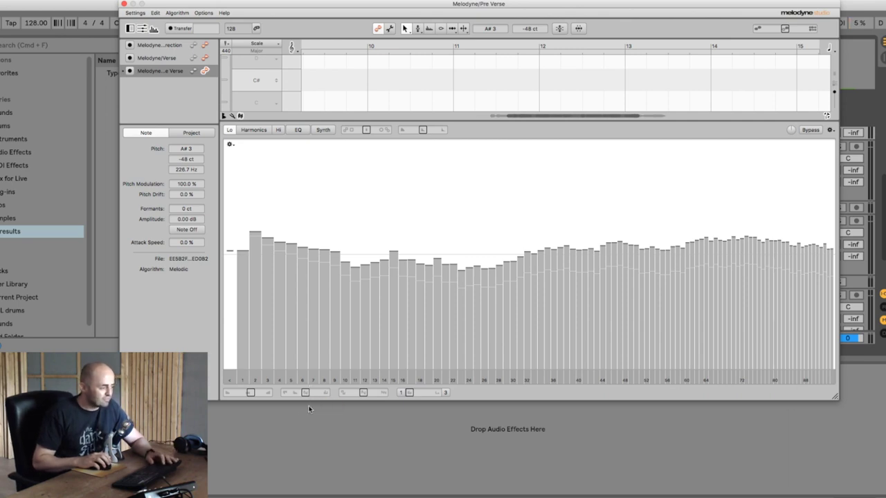
- Open the Sound Editor's EQ spectrum and examine its curve around 200 Hz and the Tonality control
click(298, 130)
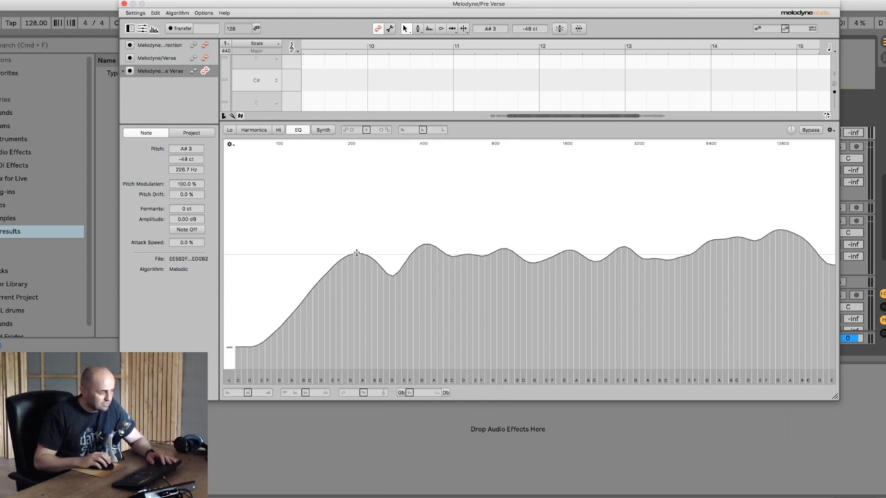
mouse_move(357, 254)
mouse_down()
mouse_move(358, 187)
mouse_move(355, 255)
mouse_up()
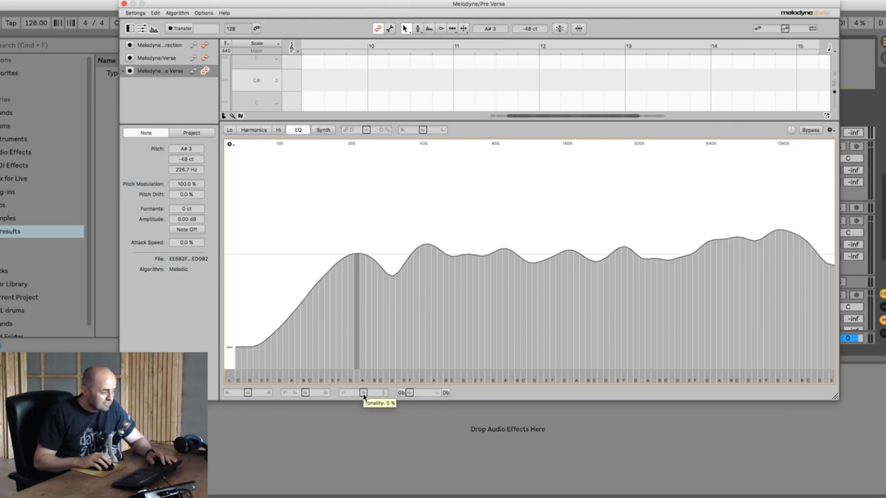
mouse_move(364, 396)
mouse_down()
mouse_move(377, 396)
mouse_move(364, 396)
mouse_up()
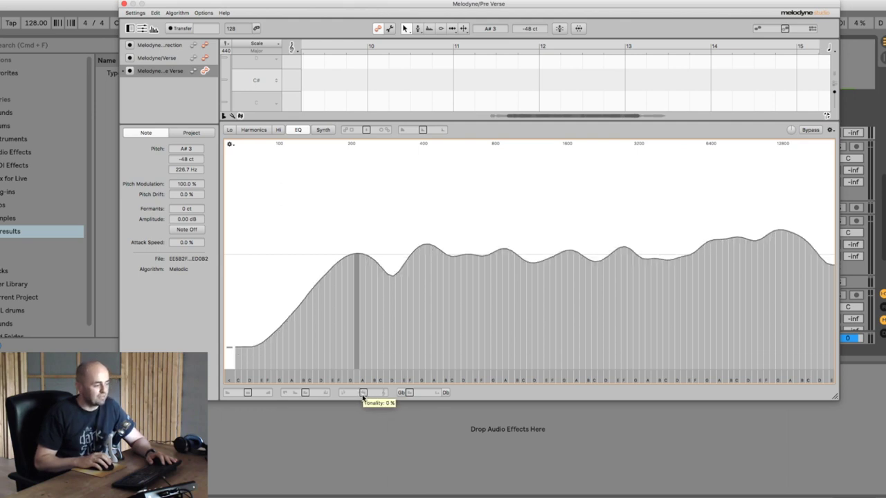
- Try a strong Contour boost on the EQ curve during playback, and reduce it to just above neutral
mouse_move(306, 392)
mouse_down()
mouse_move(321, 395)
mouse_move(306, 397)
mouse_up()
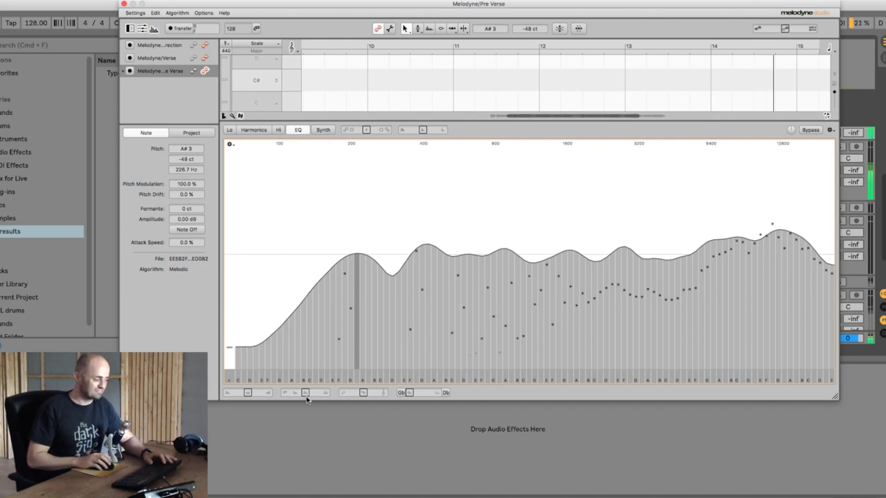
drag(307, 396, 319, 396)
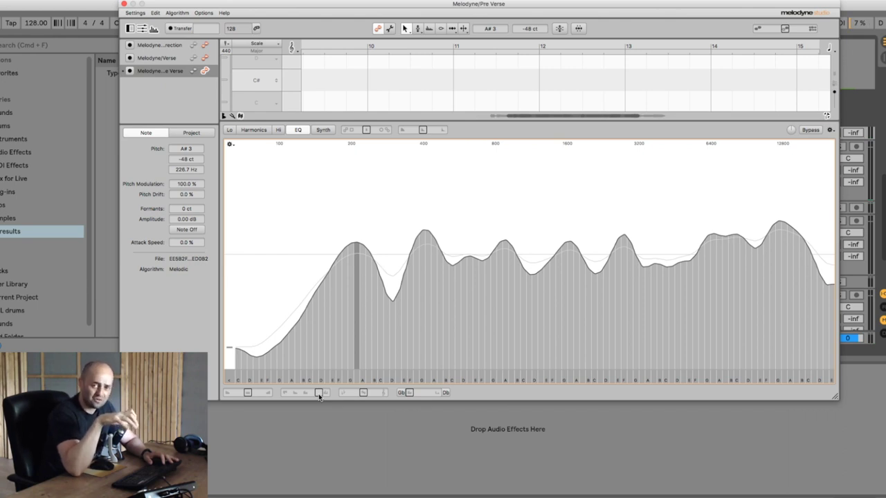
key(space)
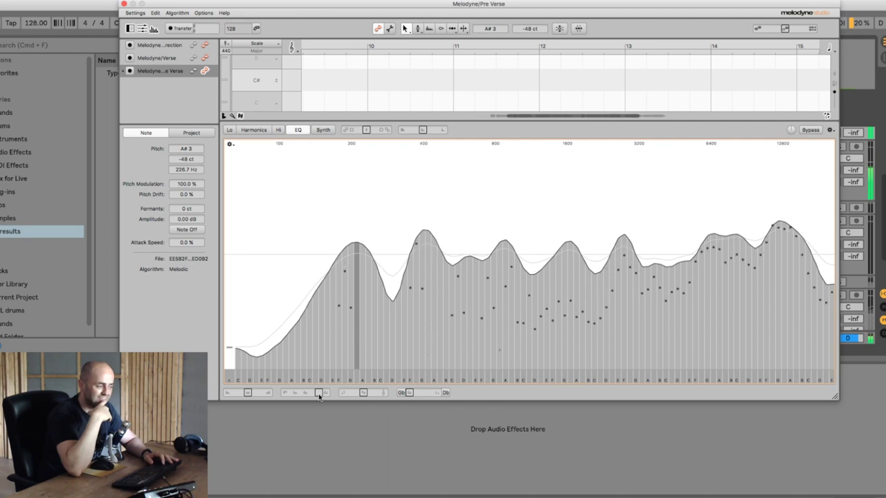
drag(319, 395, 309, 398)
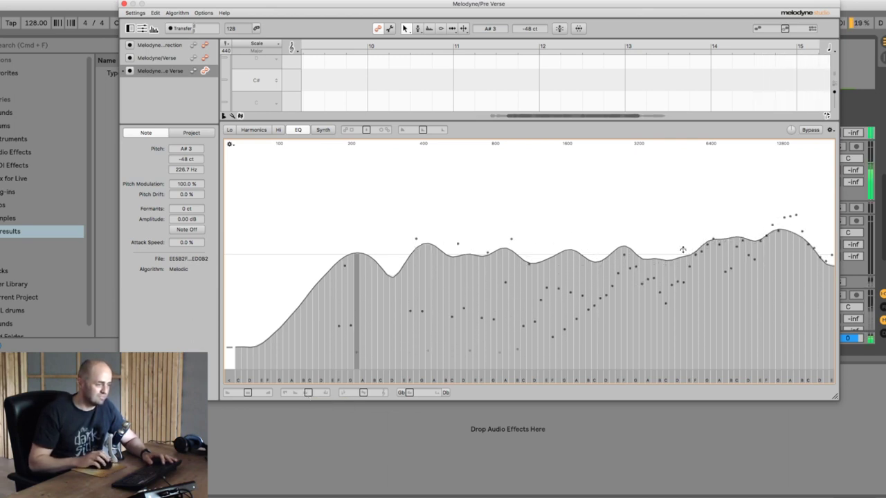
- Compare the EQ curve with the Sound Editor bypassed, and solo the Main Vocal group in the Ableton arrangement
click(808, 130)
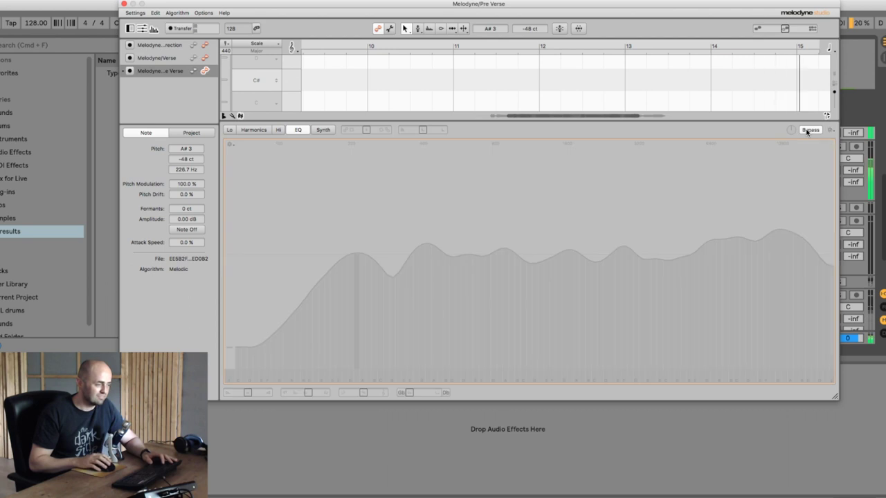
click(810, 130)
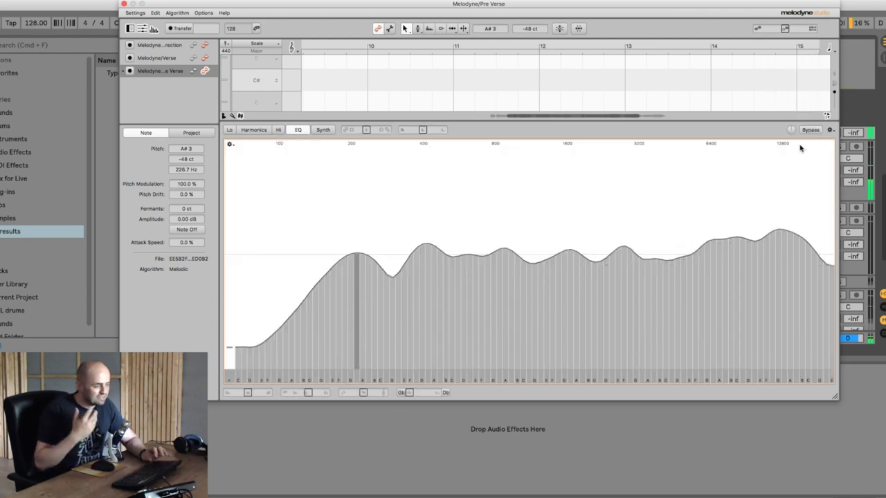
drag(746, 5, 688, 230)
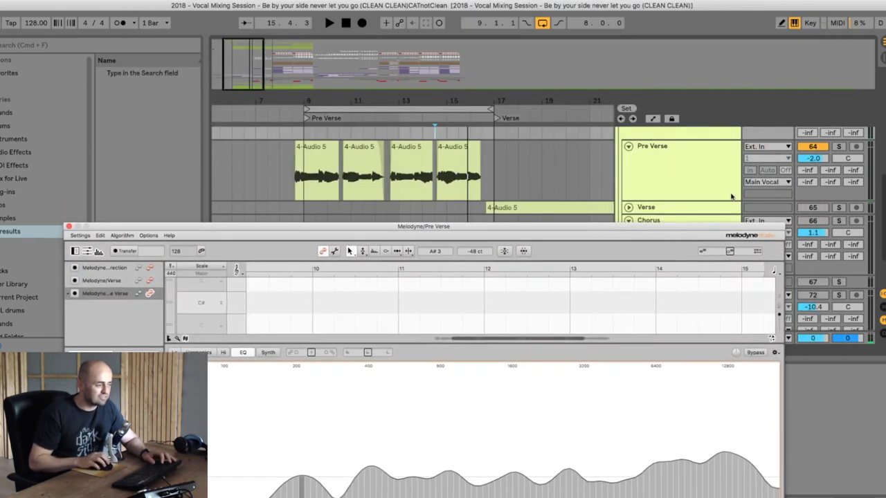
scroll(835, 168, up, 3)
click(837, 167)
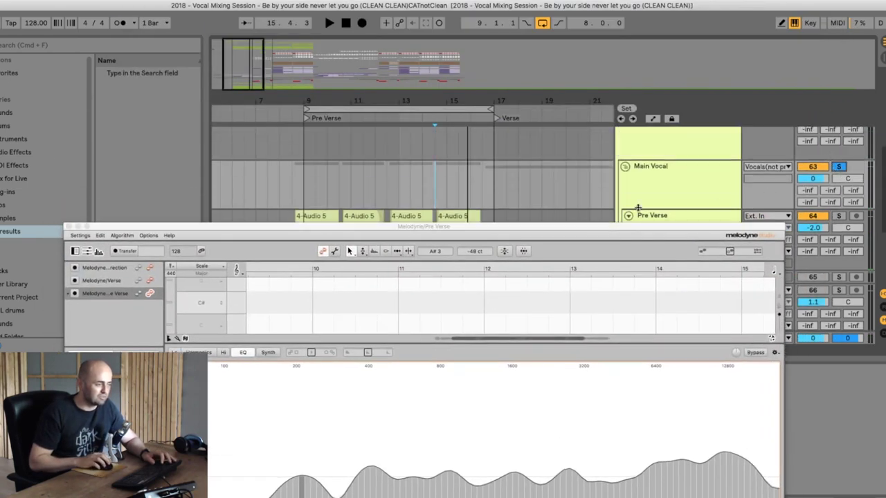
- Return to the Melodyne editor and play the soloed vocal, comparing the EQ curve with its bypassed version
drag(637, 229, 689, 2)
key(space)
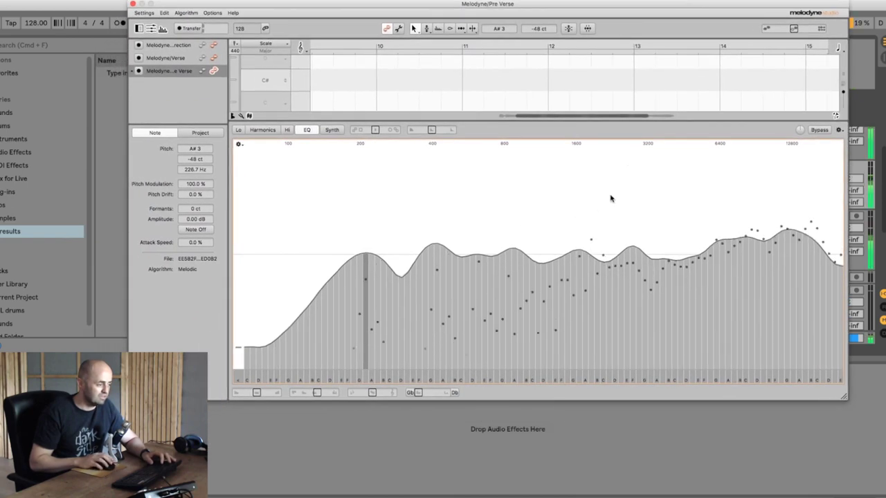
click(819, 131)
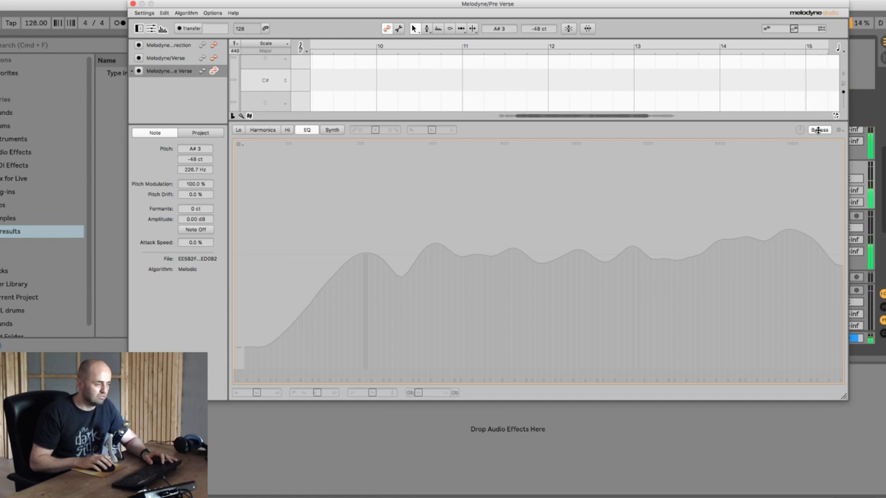
click(819, 129)
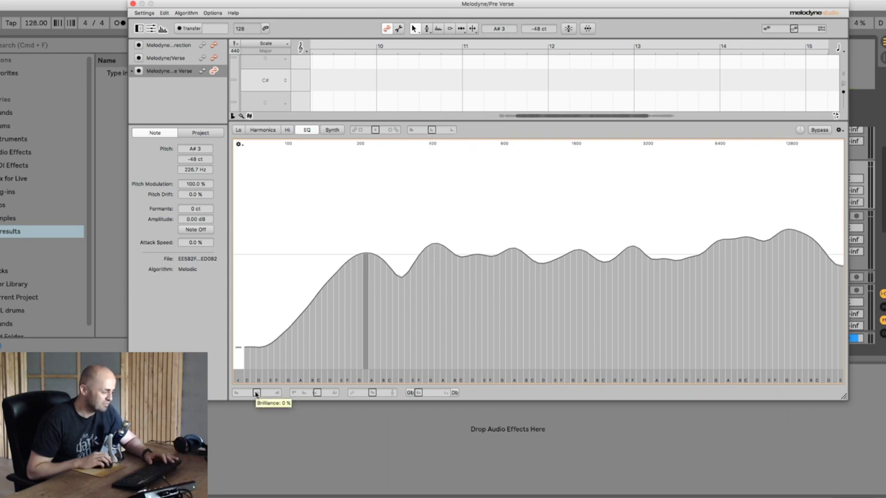
- Try a slight Brilliance boost on the EQ curve during playback, and return it to 0 %
drag(255, 393, 258, 395)
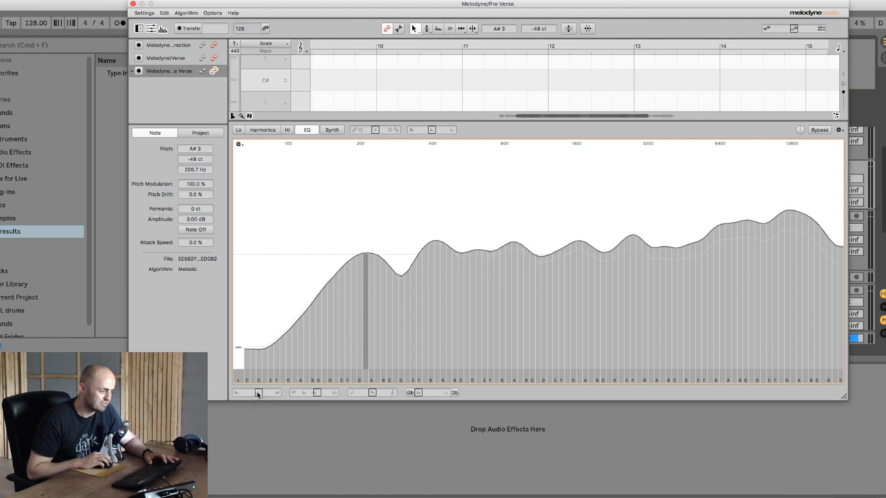
key(space)
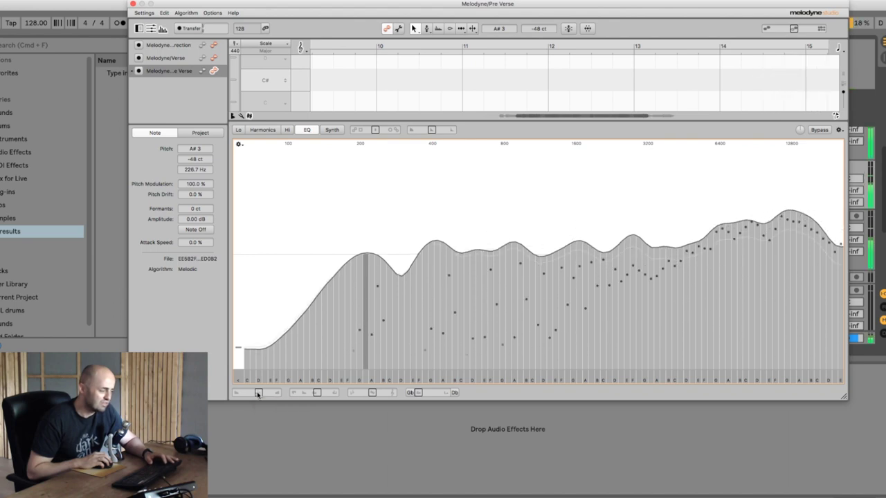
drag(258, 394, 257, 393)
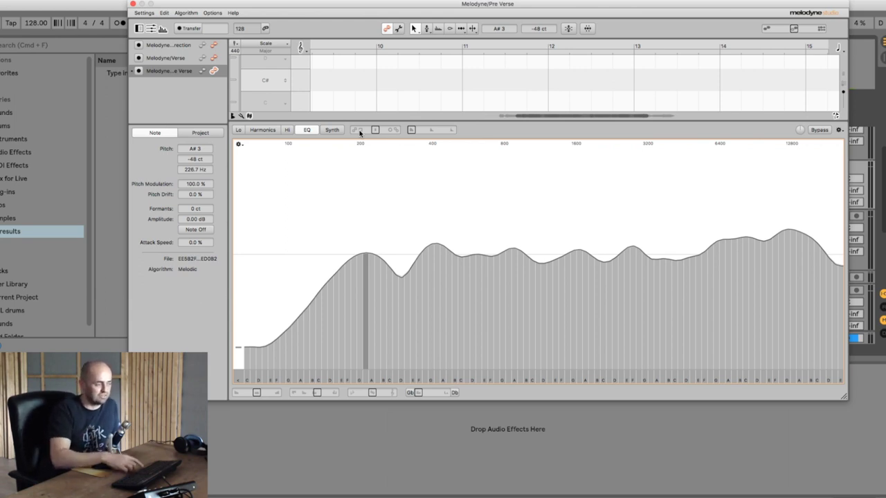
- Play the vocal with strongly reduced Dynamics, and settle the Sound Editor's Dynamics slightly below -39 %
key(space)
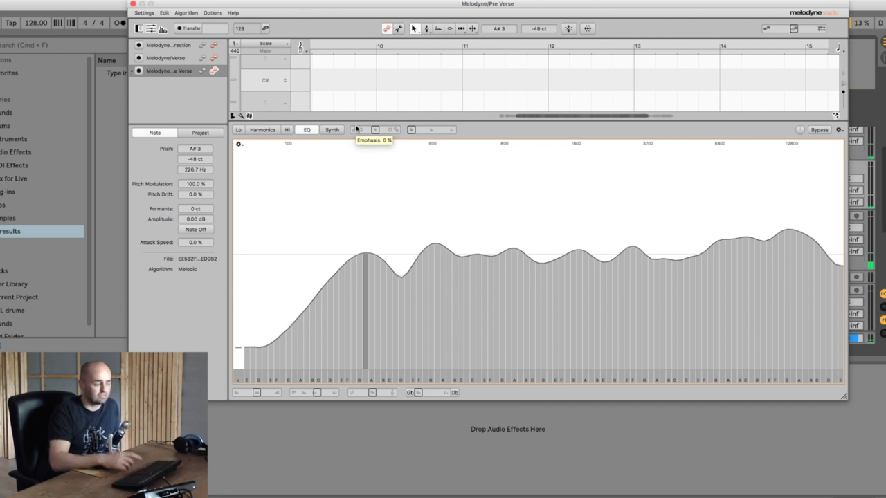
drag(415, 133, 423, 134)
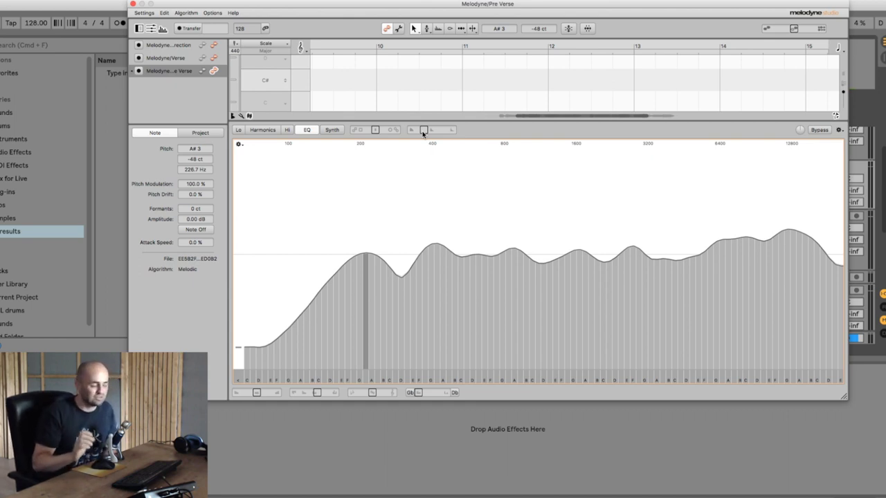
mouse_move(423, 133)
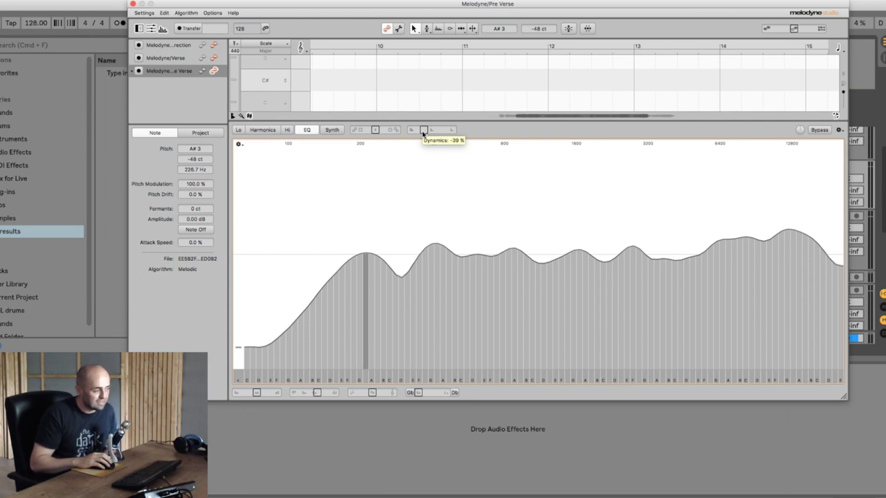
drag(423, 134, 421, 134)
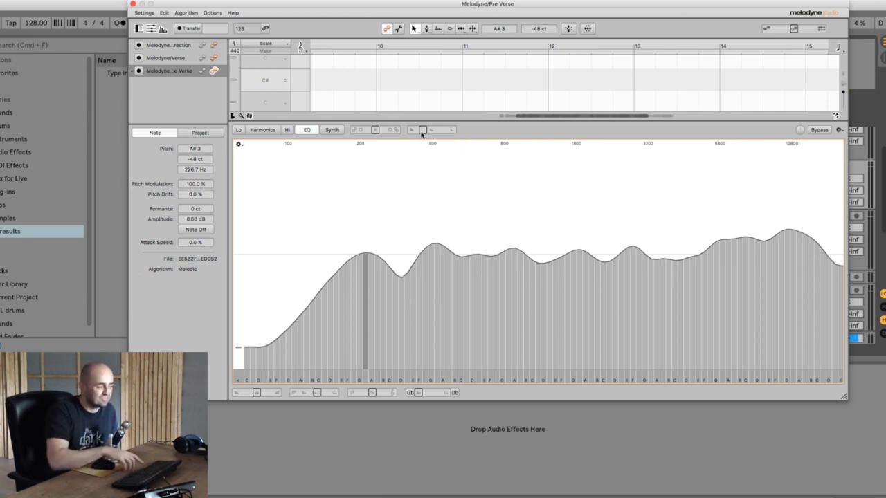
- Close the Melodyne editor and select the Pre Verse section from bar 9 to bar 17 across the tracks
click(99, 179)
click(133, 4)
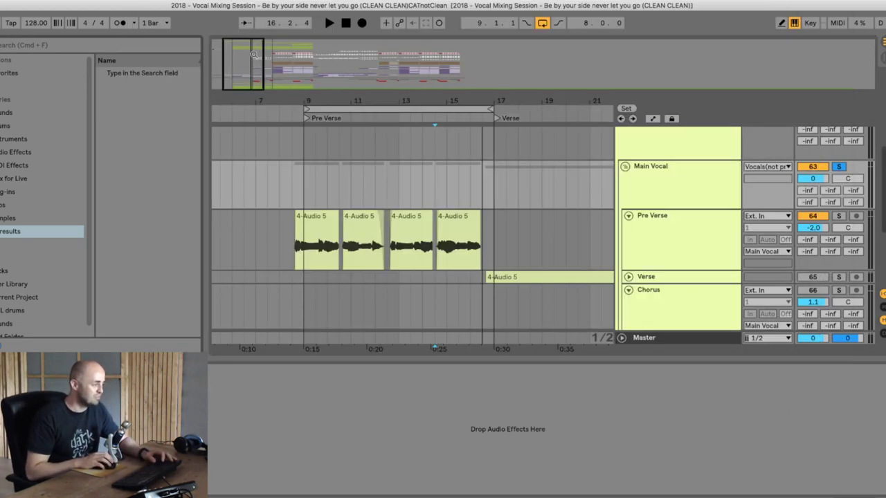
drag(306, 141, 494, 146)
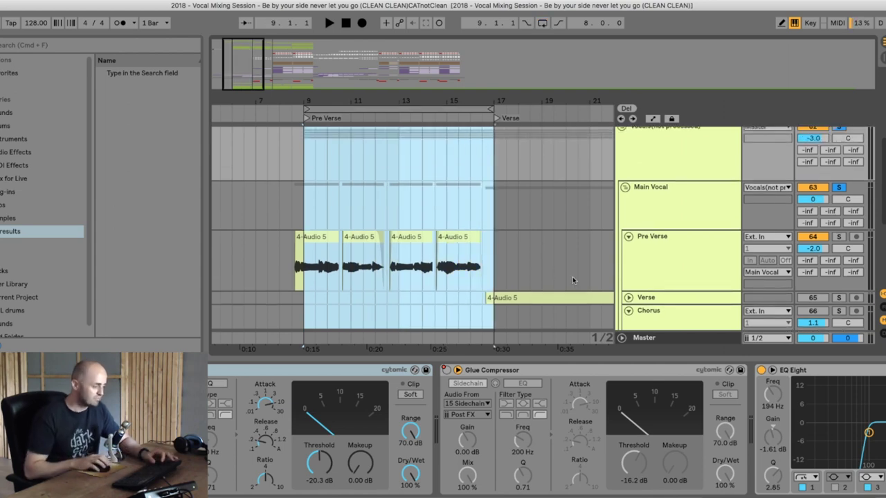
- Reopen the Pre Verse track's Melodyne editor, fine-tune the Dynamics during playback, and close the editor
click(663, 264)
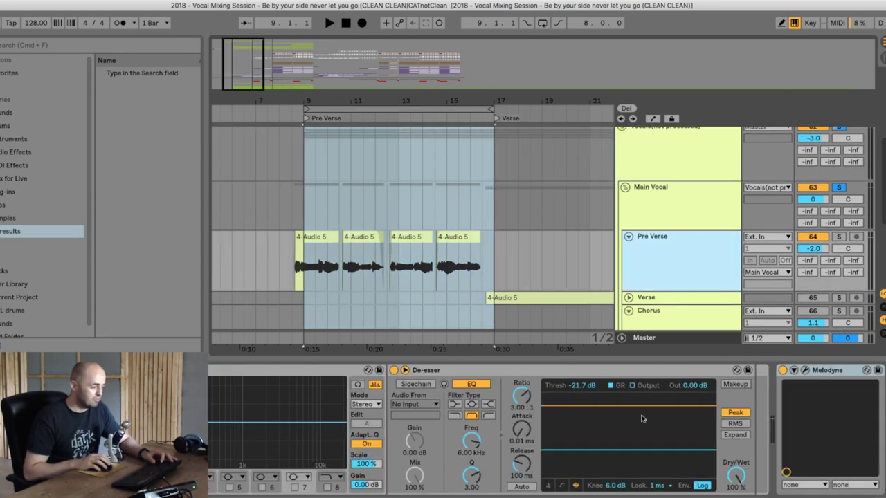
click(820, 374)
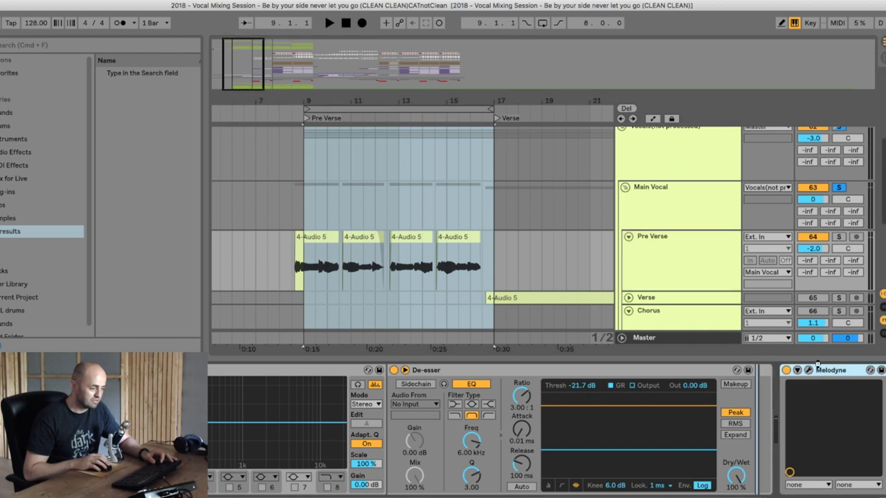
click(808, 372)
click(786, 371)
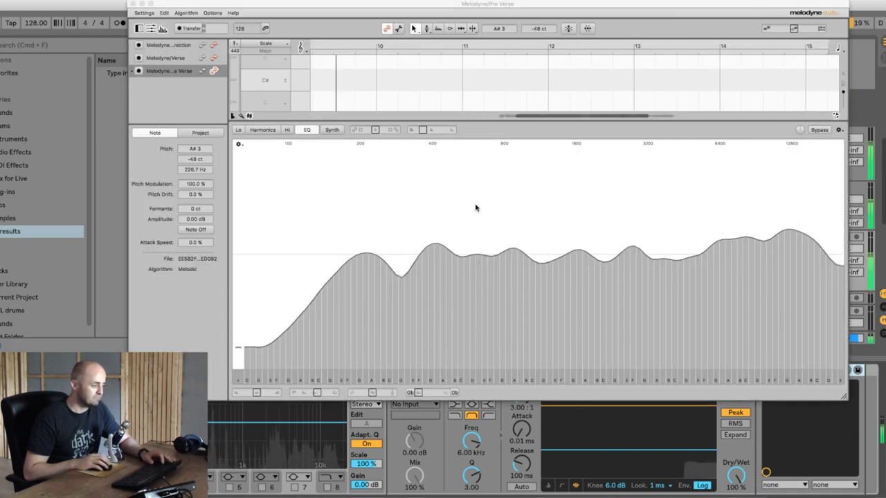
click(424, 131)
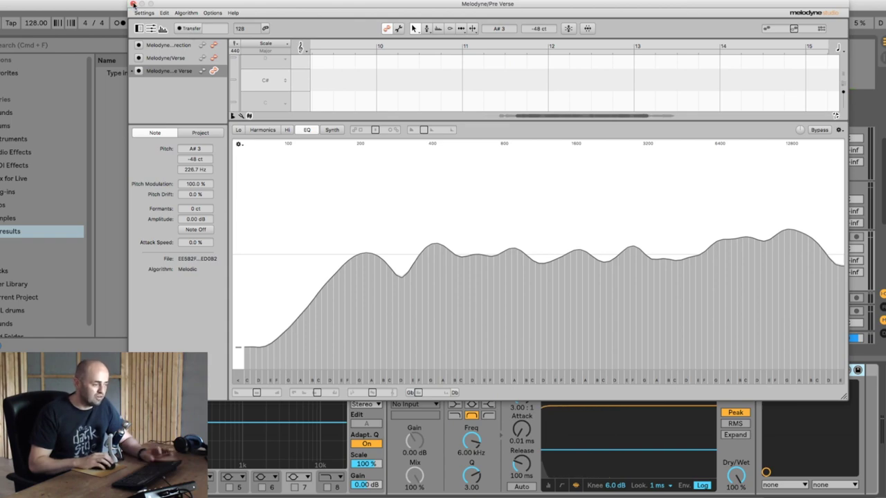
click(134, 4)
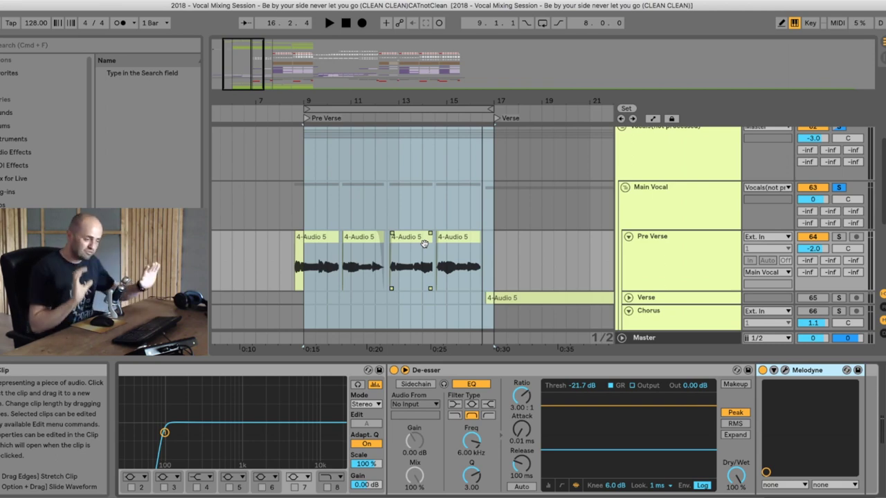
- Set the start position to bar 9 and show the Pre Verse track's device chain from its EQ Eight
click(305, 222)
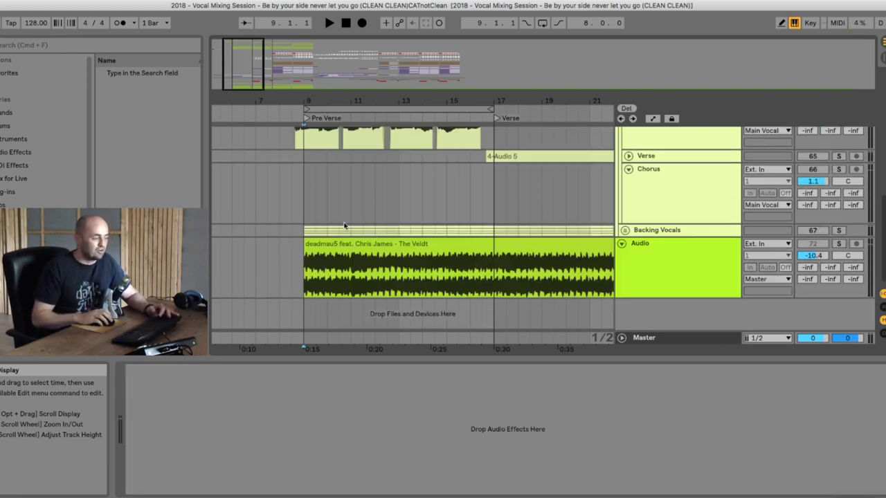
scroll(332, 225, down, 5)
scroll(469, 249, up, 2)
scroll(420, 260, up, 3)
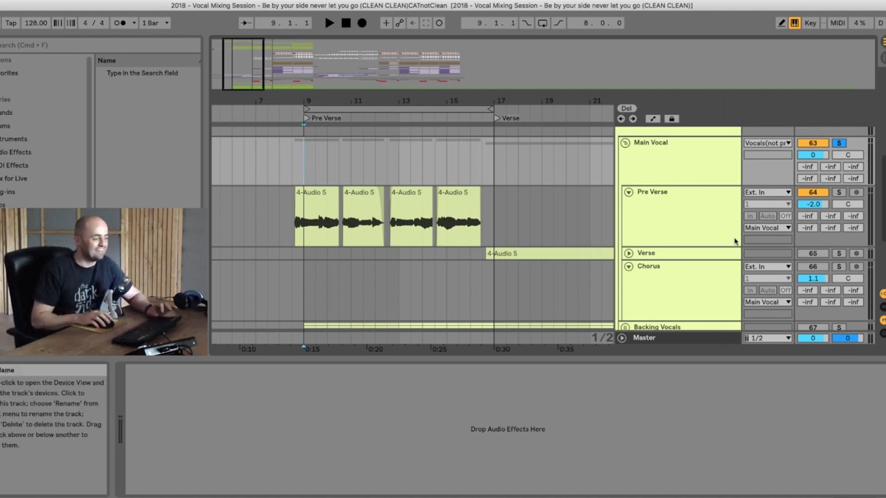
click(700, 219)
scroll(484, 429, right, 2)
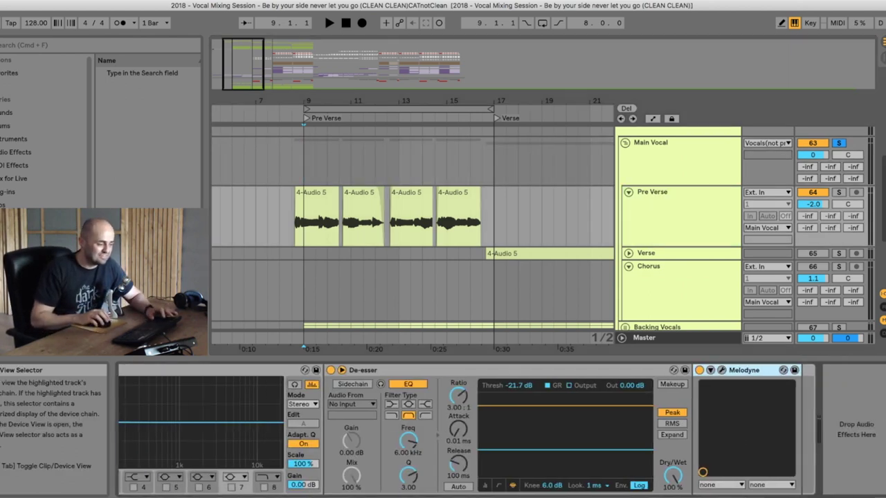
scroll(247, 425, left, 2)
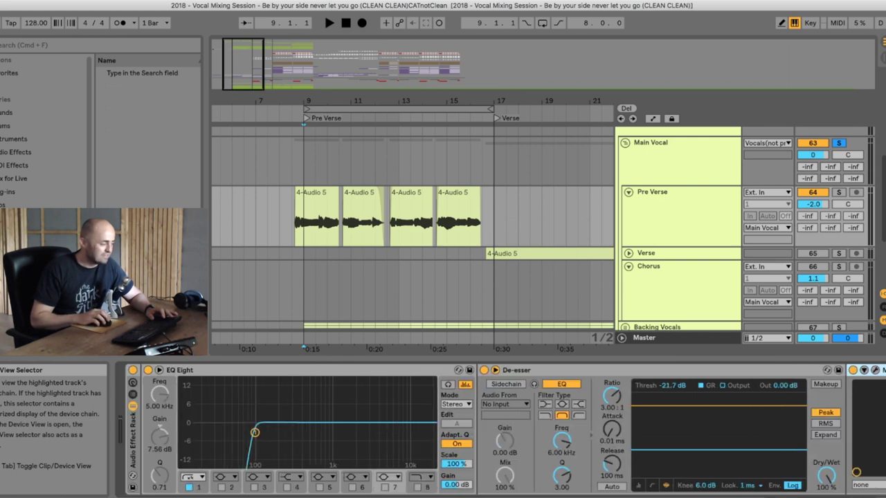
- Collapse the devices inside the Pre Verse track's Audio Effect Rack
click(132, 407)
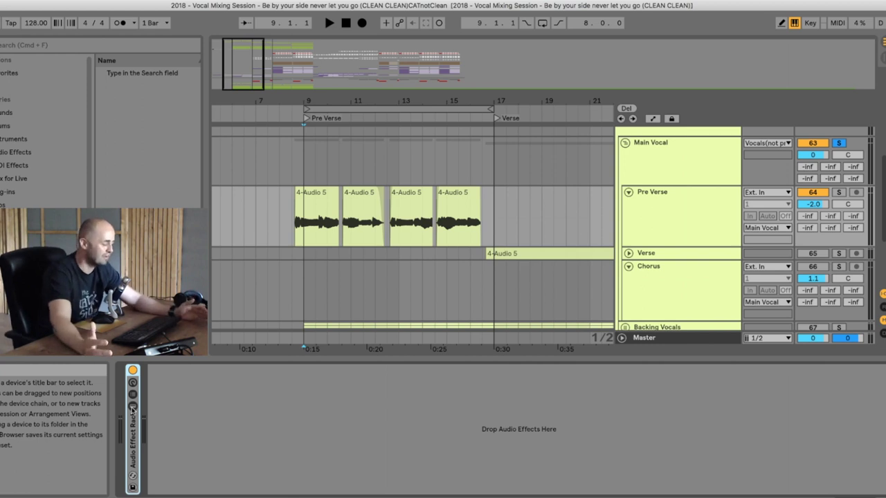
click(132, 408)
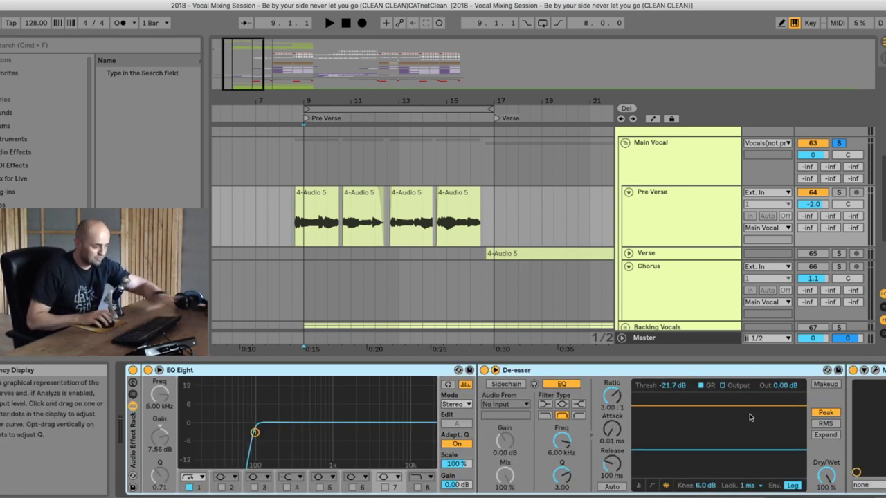
click(133, 406)
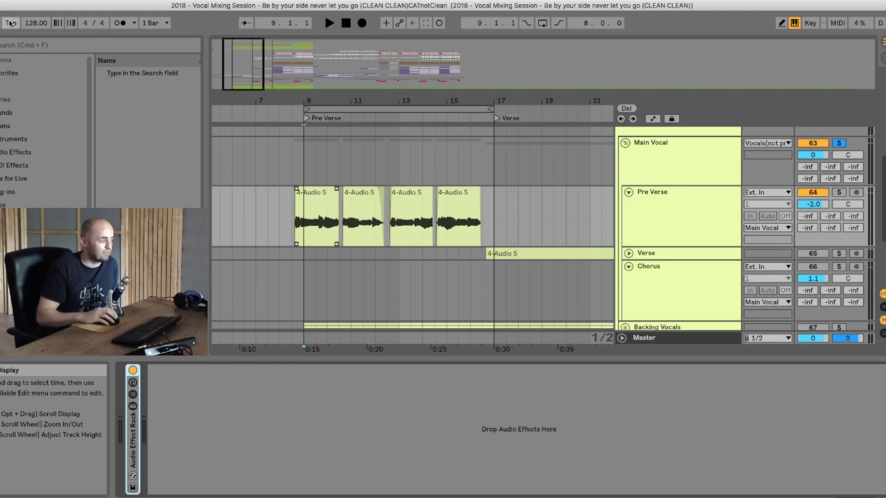
- Find the Compressor in the browser, add two of them after the Audio Effect Rack, and deactivate the second
click(24, 45)
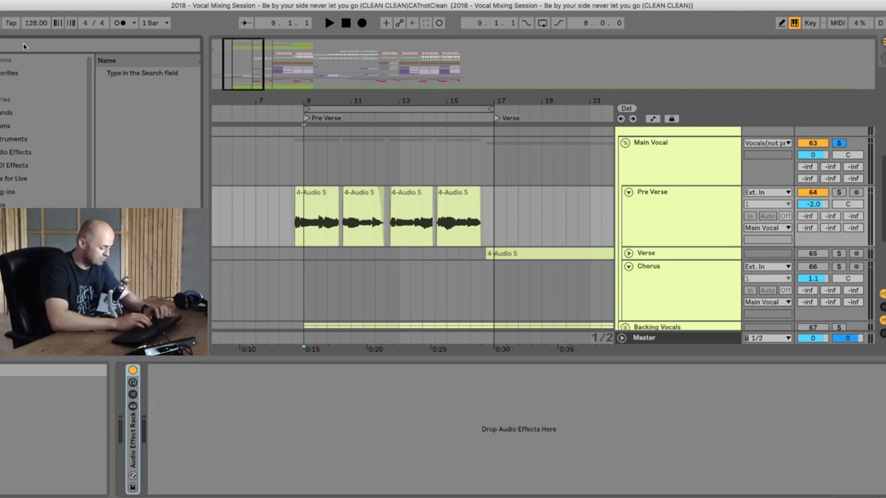
text(mpress)
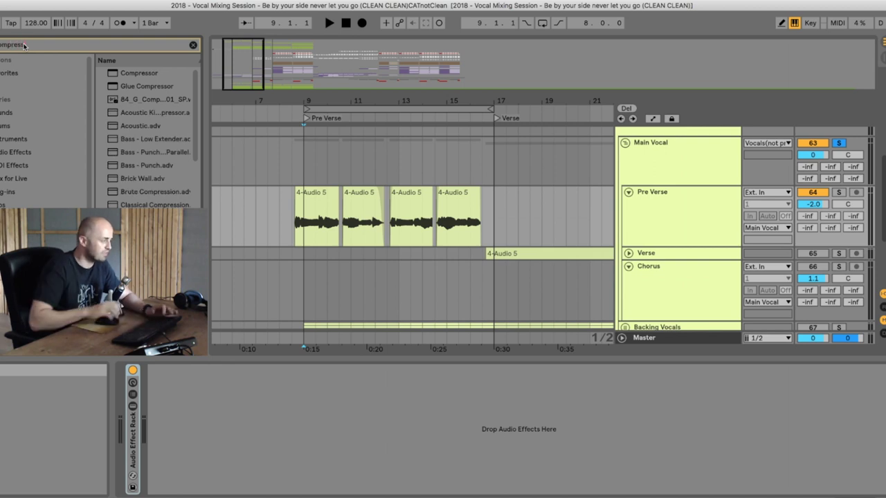
drag(134, 71, 225, 421)
mouse_move(119, 76)
mouse_down()
mouse_move(148, 277)
mouse_move(359, 436)
mouse_move(346, 418)
mouse_up()
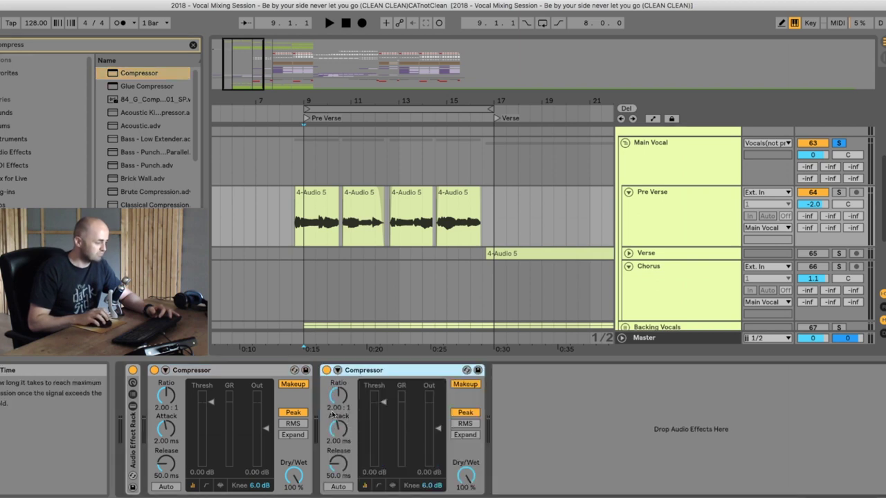
click(327, 370)
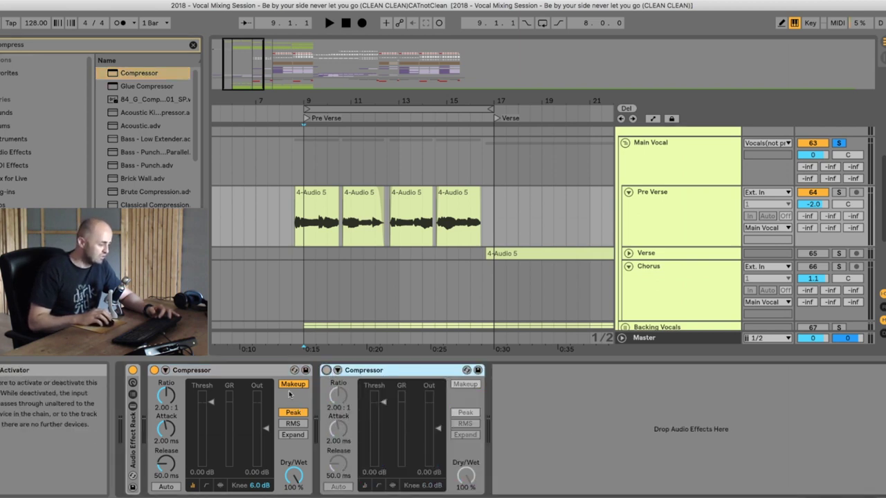
- Show the first Compressor's activity view and set ratio 10:1, attack 0.24 ms and release 15.5 ms with Makeup off
click(220, 486)
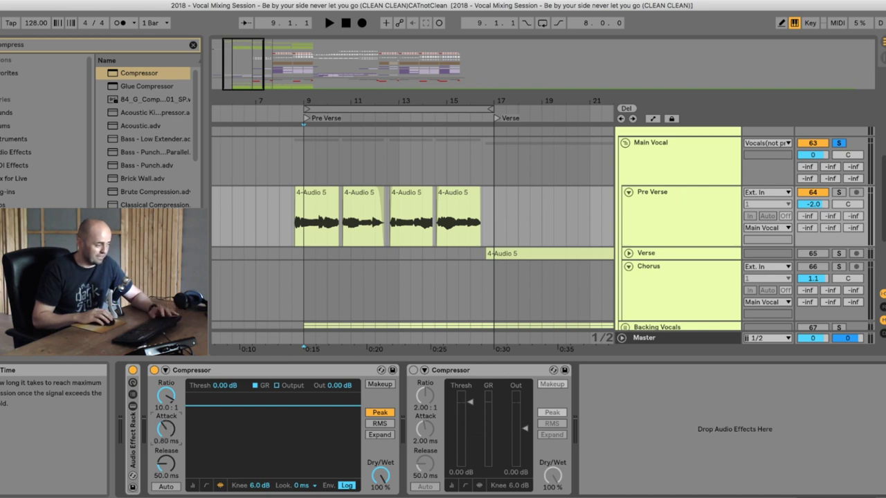
drag(166, 463, 166, 477)
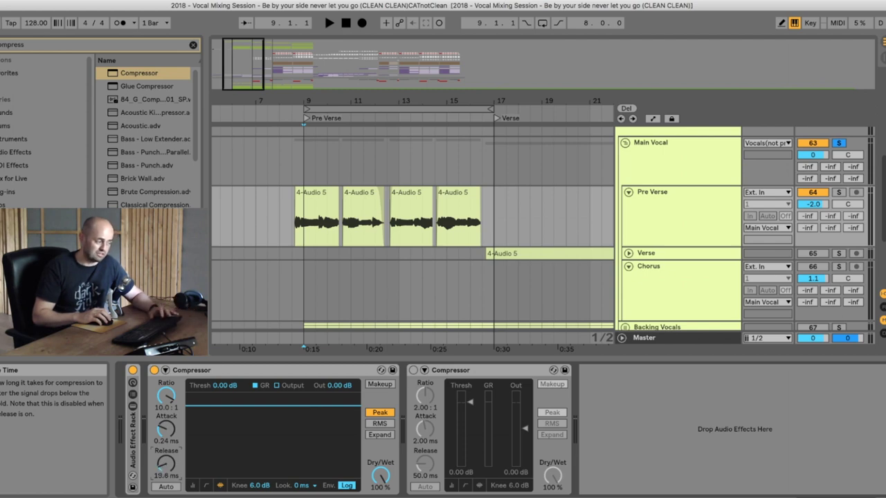
drag(170, 465, 170, 474)
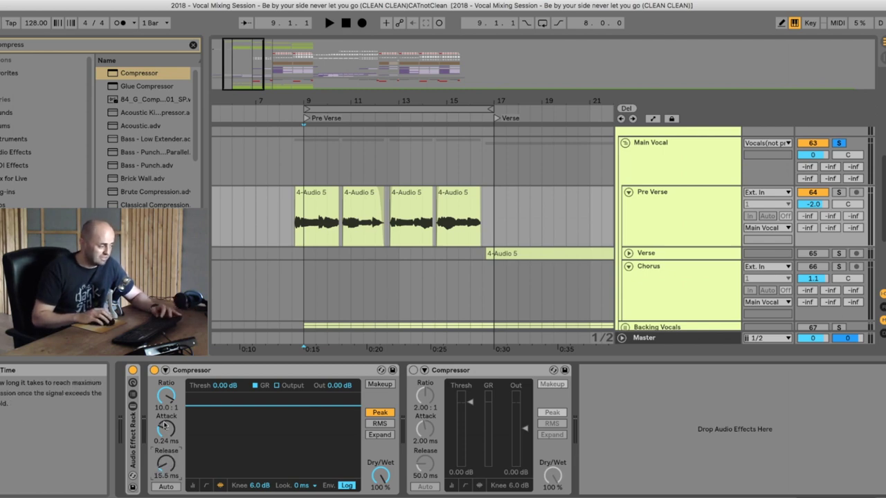
- Set the first Compressor's threshold to -13.5 dB, switch it to the compact meter view and audition the vocal
drag(242, 407, 241, 434)
key(space)
key(space)
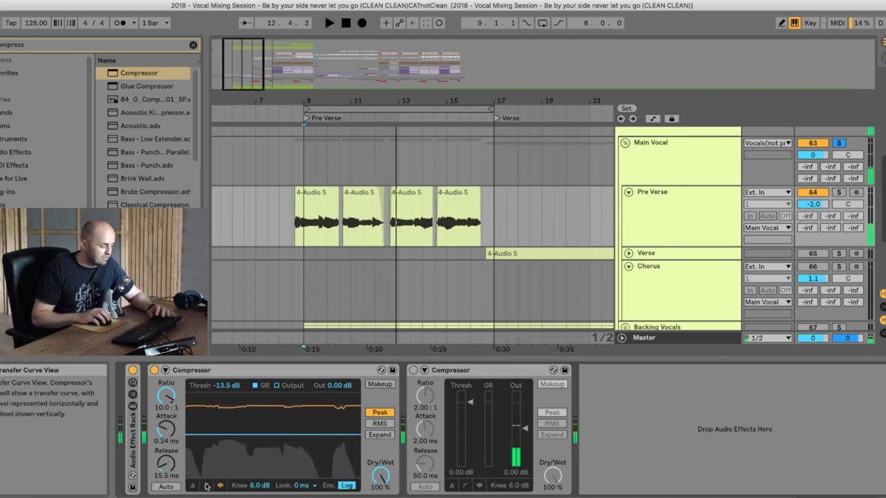
click(195, 486)
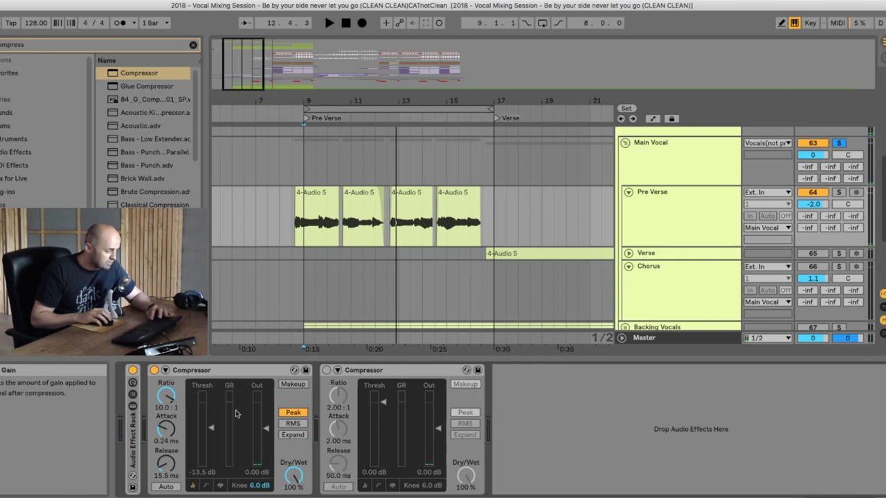
key(space)
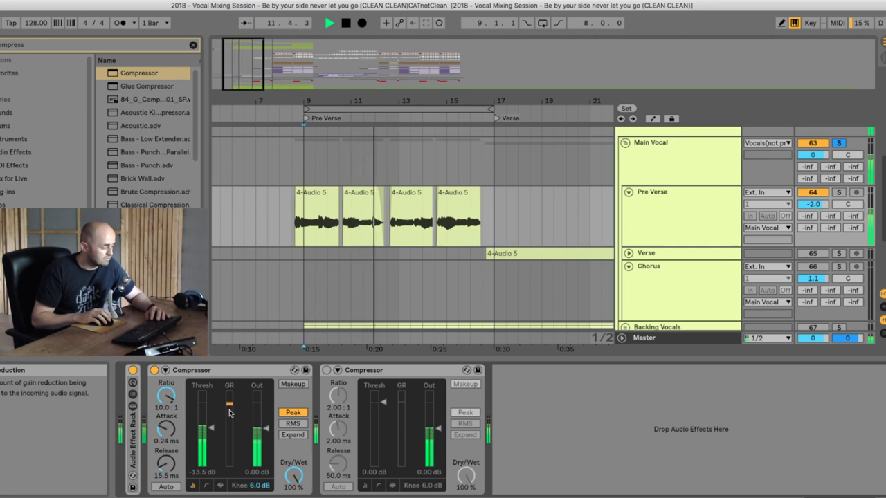
key(space)
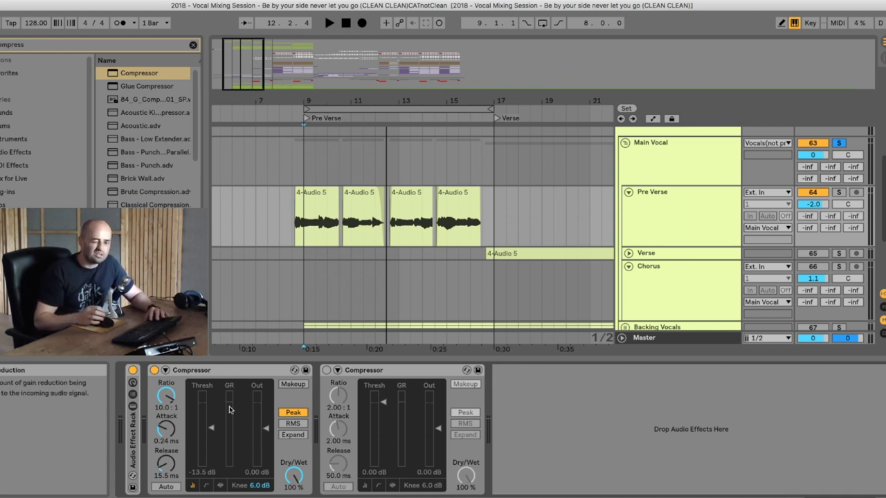
- While playing the vocal, set the first Compressor's threshold to -18.7 dB, attack to 0.35 ms and release to 2.30 ms
key(space)
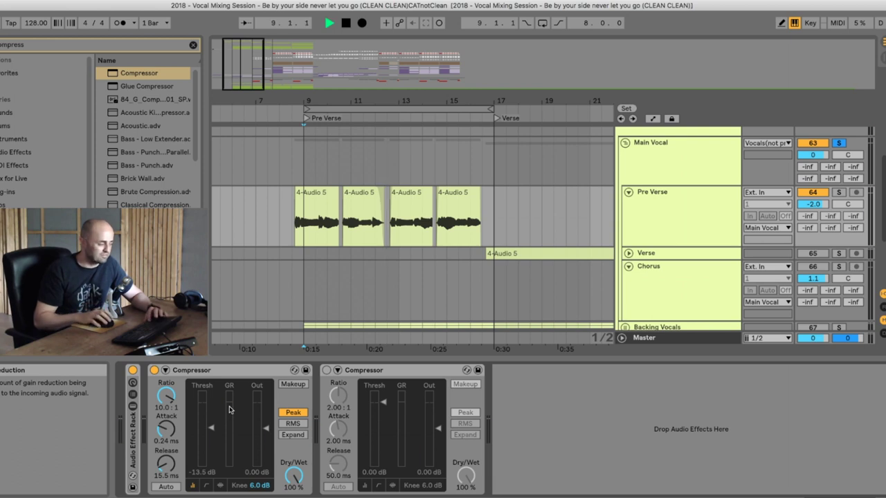
drag(211, 430, 210, 433)
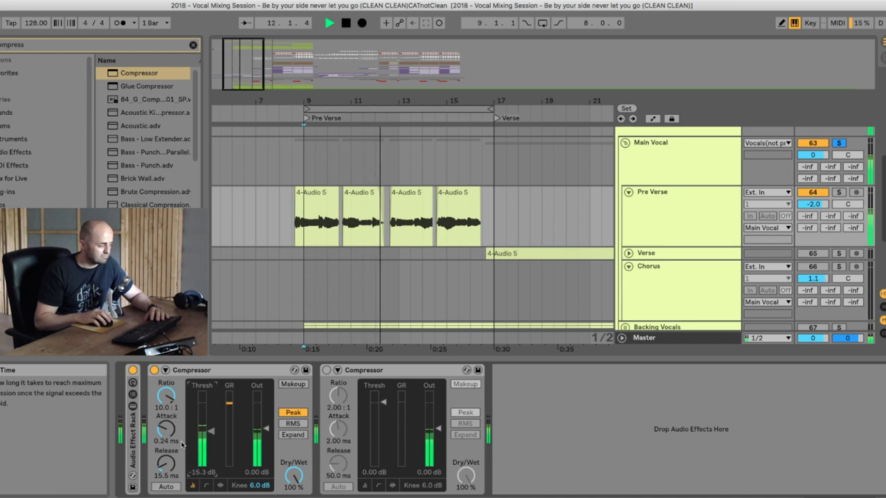
drag(161, 462, 162, 466)
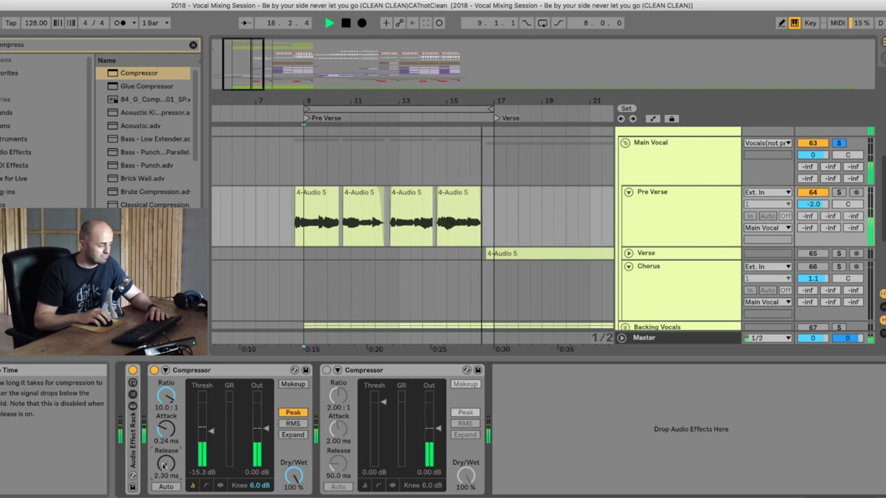
drag(169, 430, 169, 450)
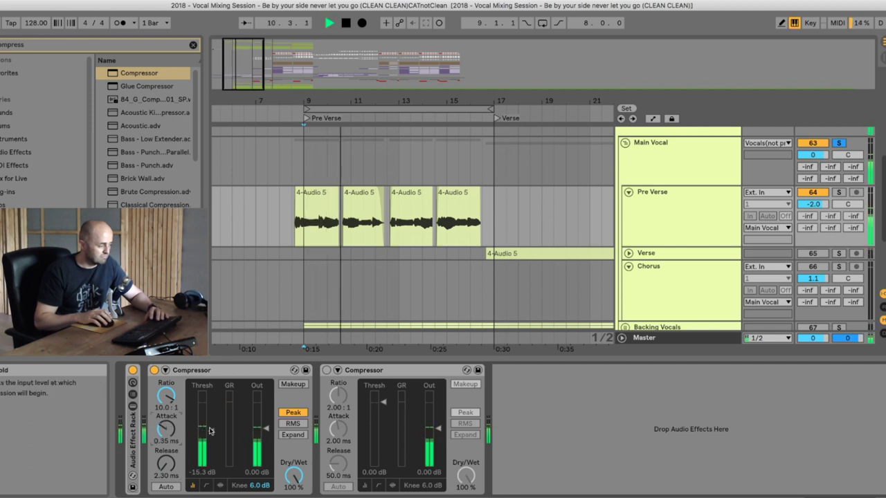
drag(211, 431, 211, 437)
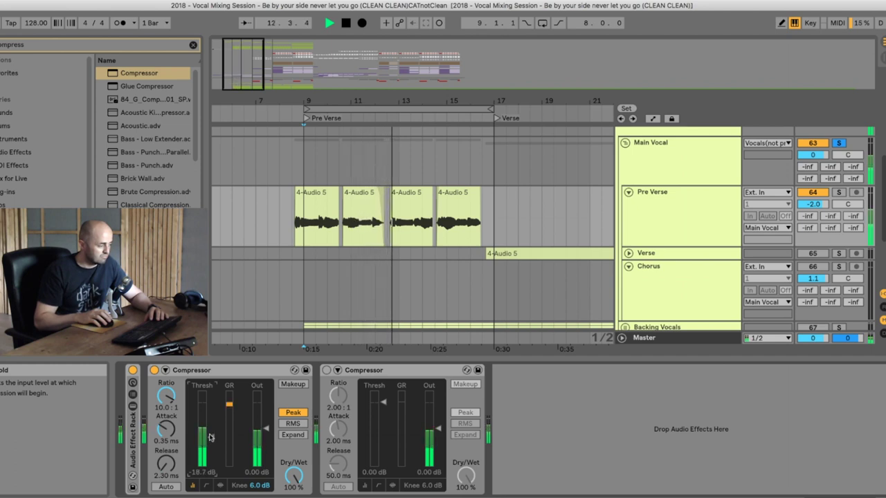
key(space)
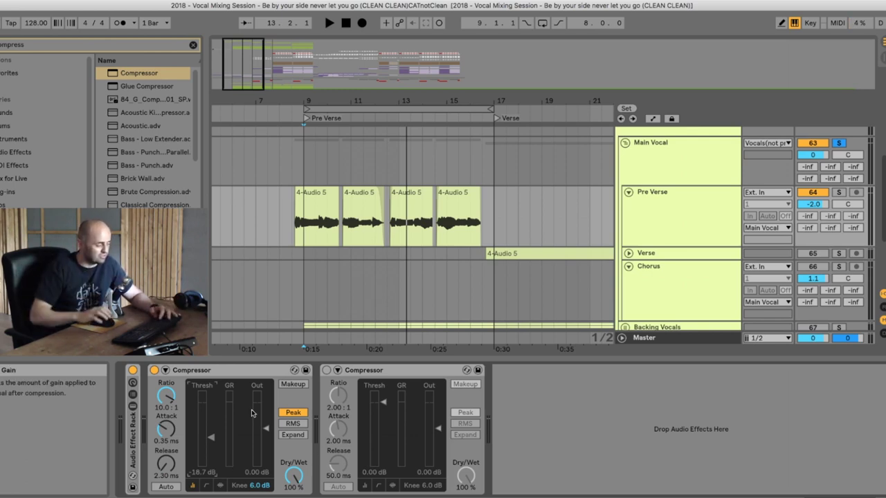
- Activate the second Compressor with Makeup off and set threshold -20.1 dB, attack 30.0 ms and release 73.9 ms
click(378, 374)
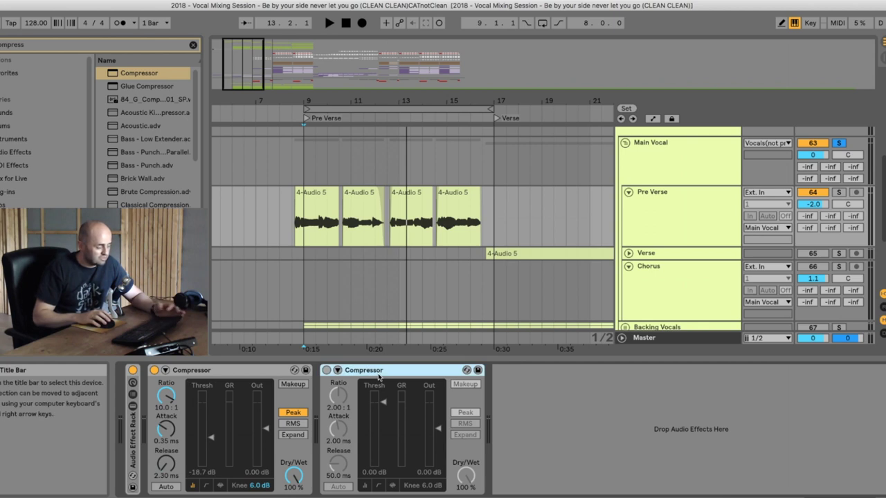
click(327, 370)
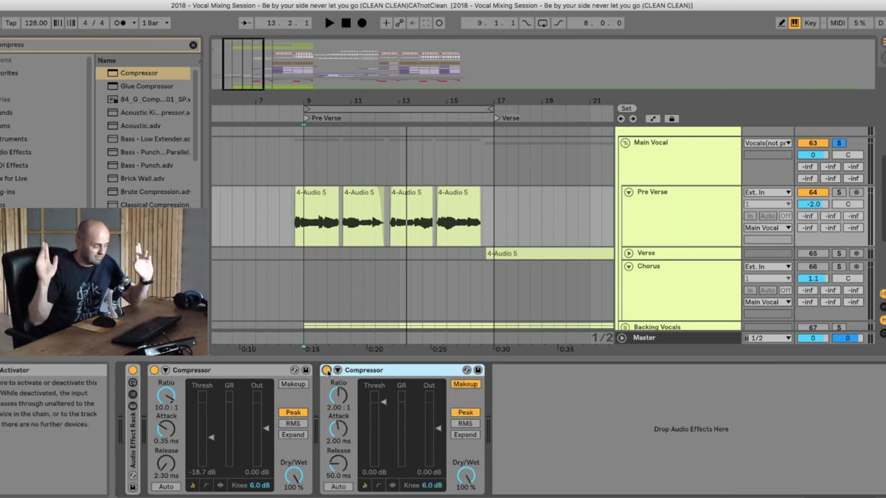
click(464, 385)
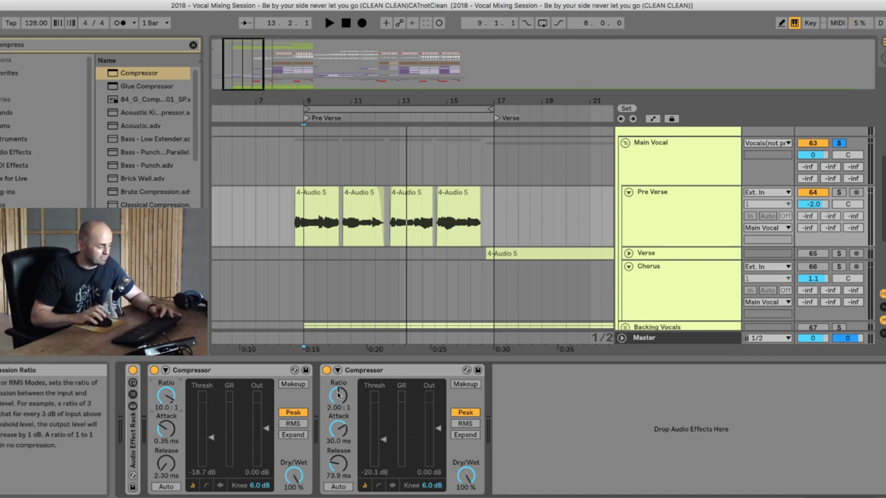
- Rename the first Compressor "1176" and the second one "LA2A principle"
click(187, 372)
key(super+r)
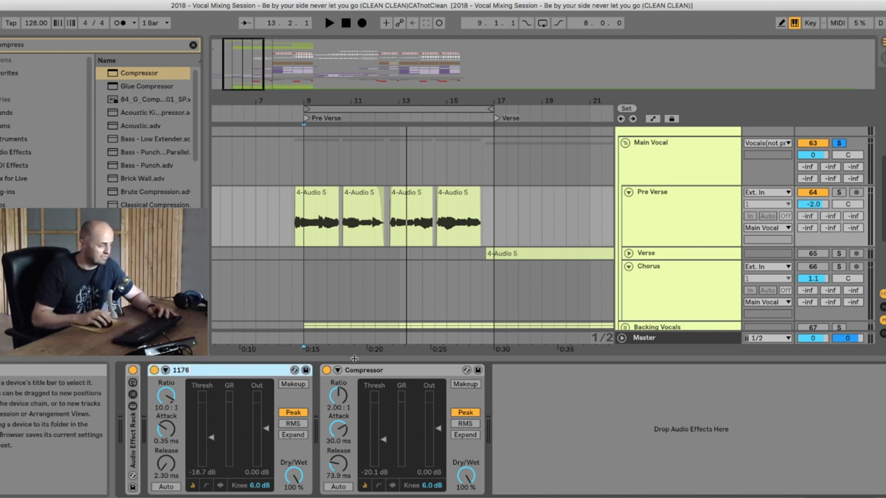
click(380, 374)
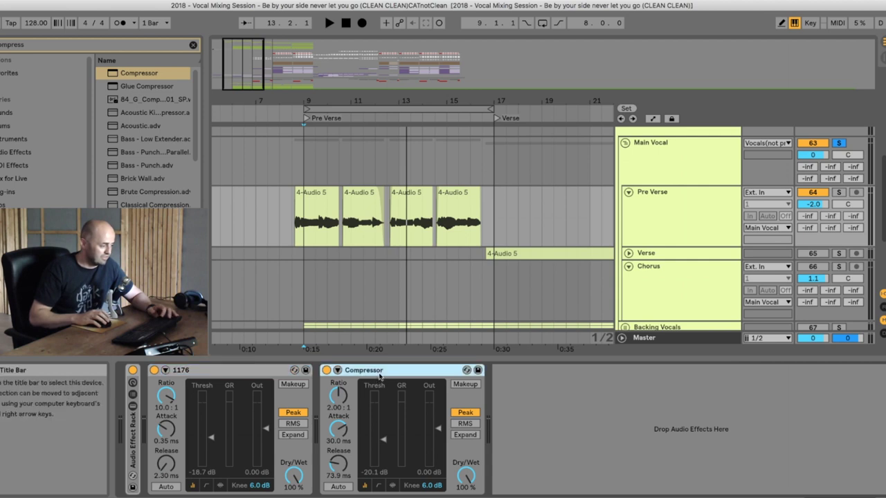
key(super+r)
text(LA)
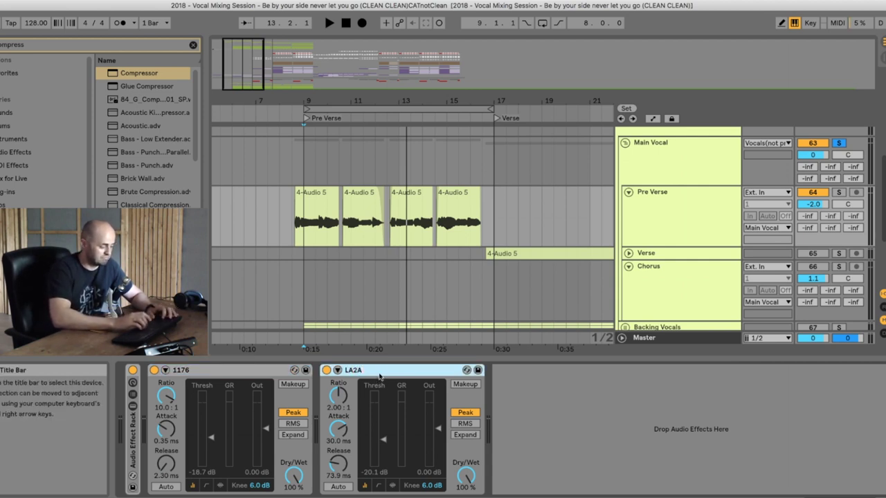
text(2A principle)
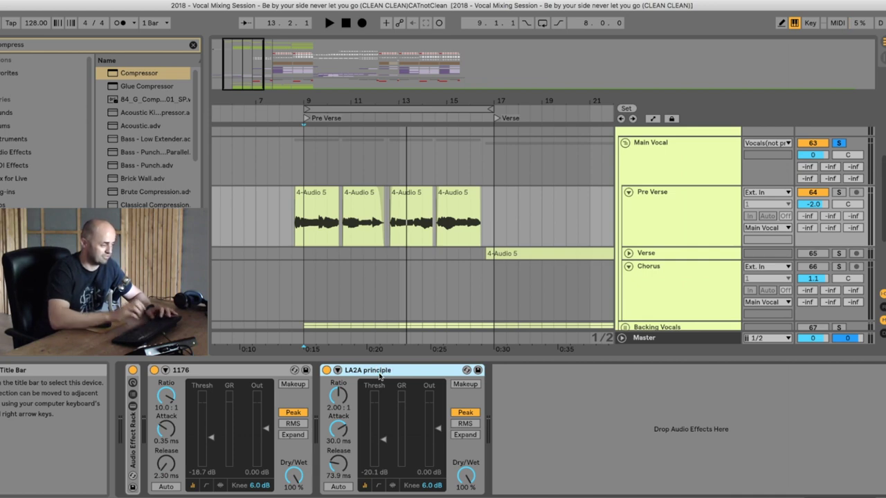
- While auditioning, set the LA2A principle compressor's threshold to -35.3 dB, output gain to 4.29 dB and release to 73.9 ms
key(space)
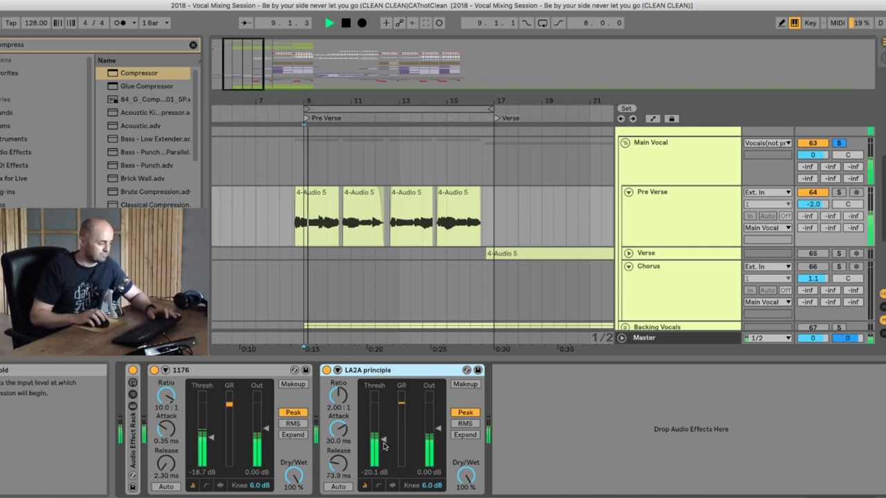
drag(383, 441, 385, 455)
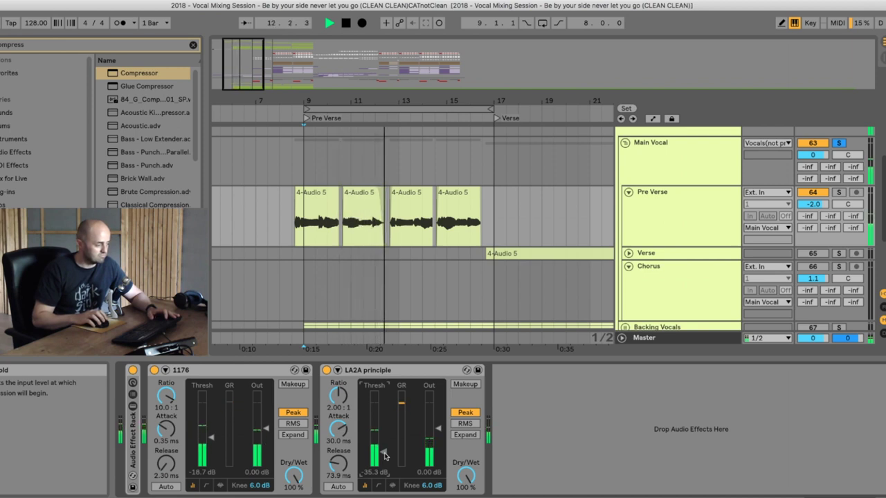
key(space)
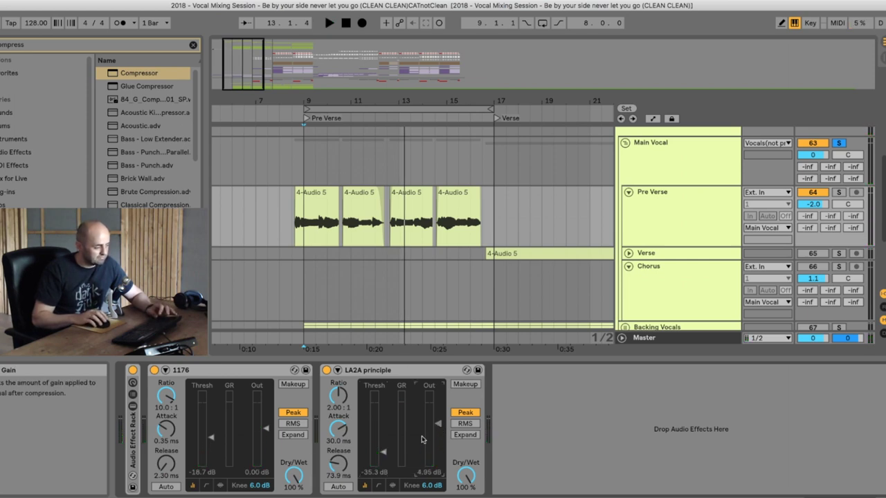
key(space)
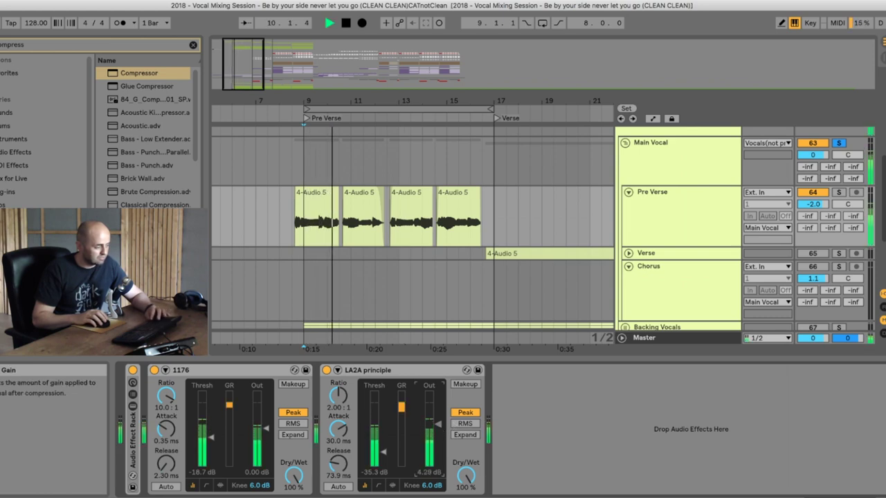
drag(338, 465, 338, 487)
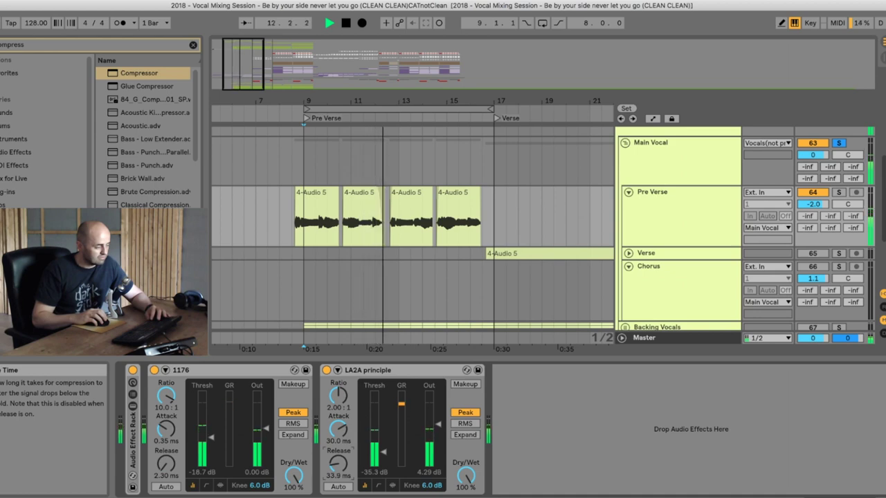
drag(338, 487, 337, 469)
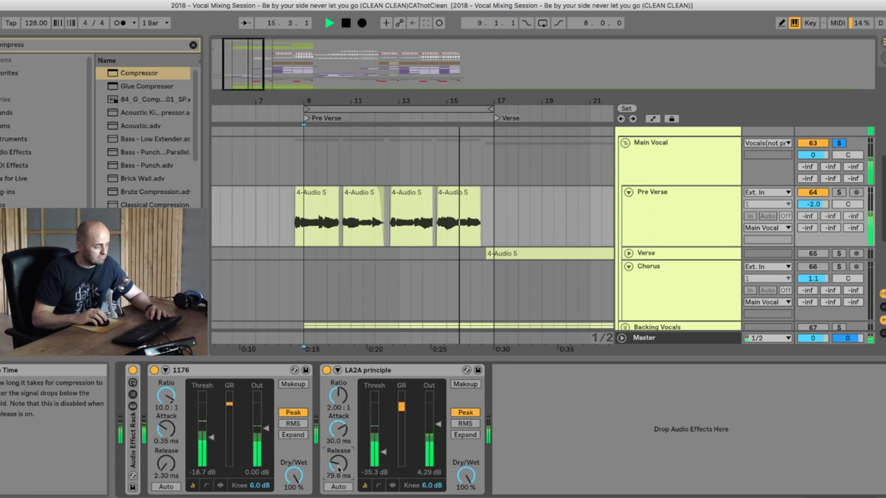
drag(338, 469, 338, 472)
key(space)
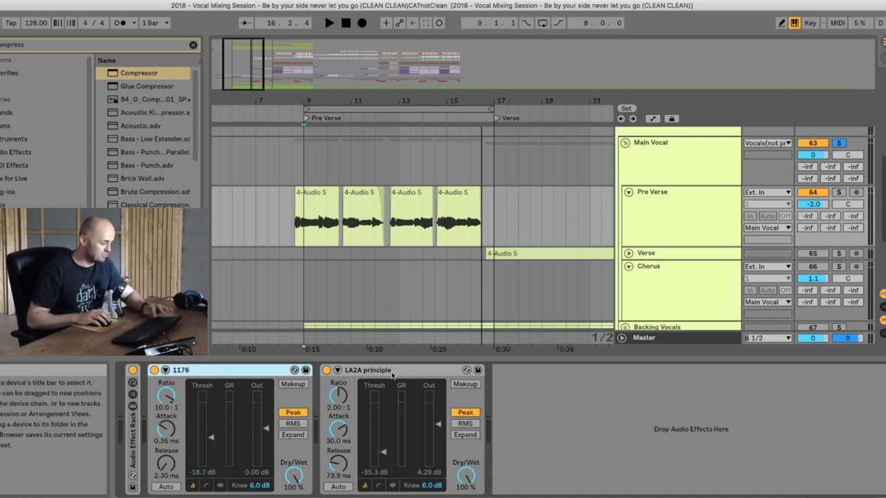
- Group the 1176 and LA2A principle compressors into an Audio Effect Rack and map the A key to the rack's activator
key(super+g)
click(447, 374)
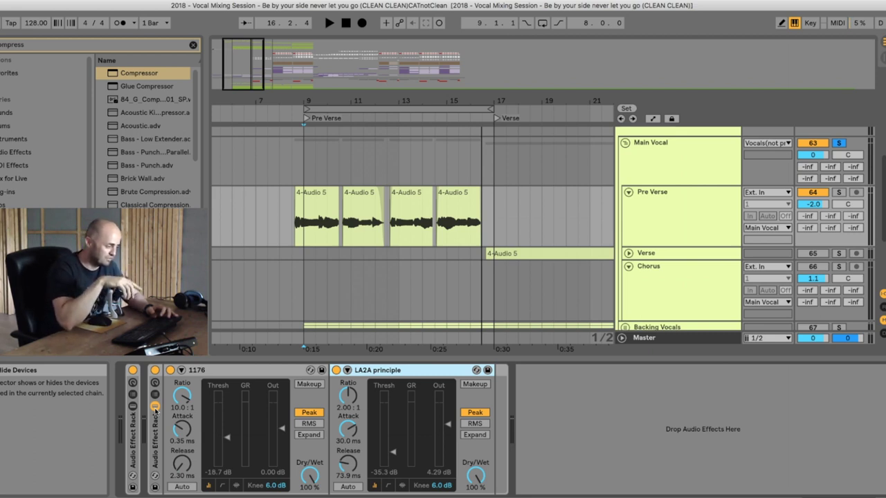
key(super+k)
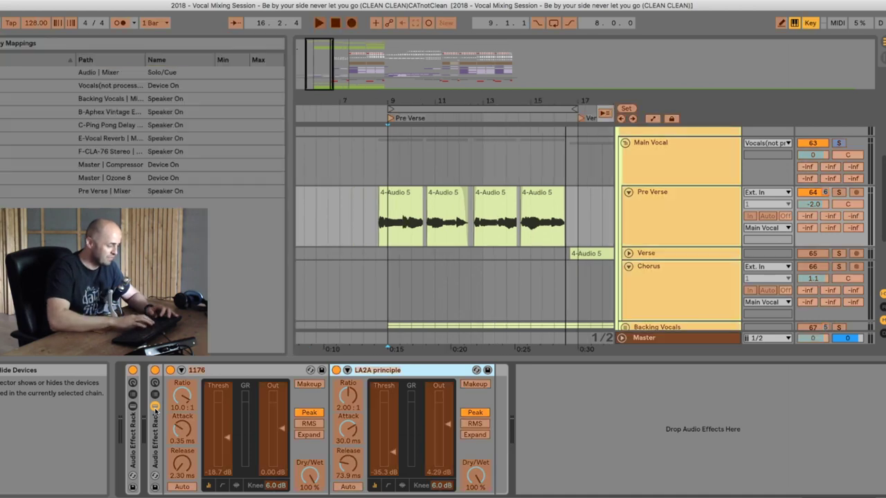
click(159, 372)
key(a)
key(super+k)
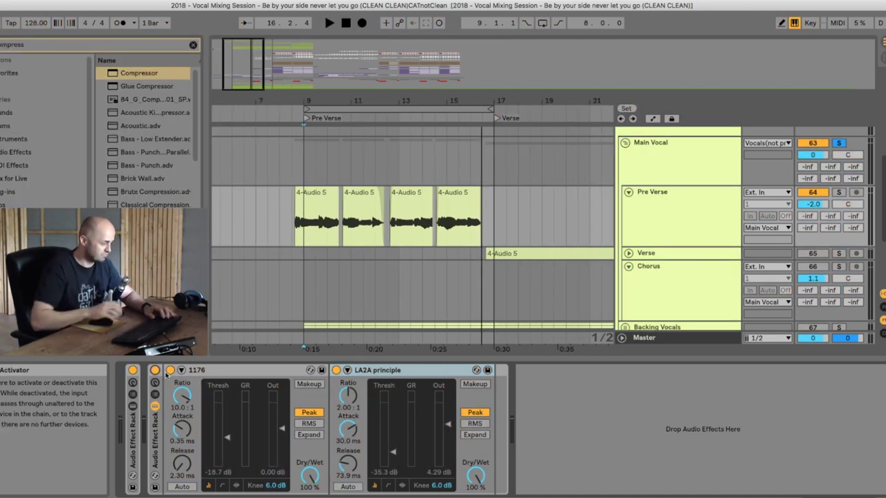
- Compare the vocal with the compressor rack on and off during playback, leaving the rack deactivated and its devices hidden
key(a)
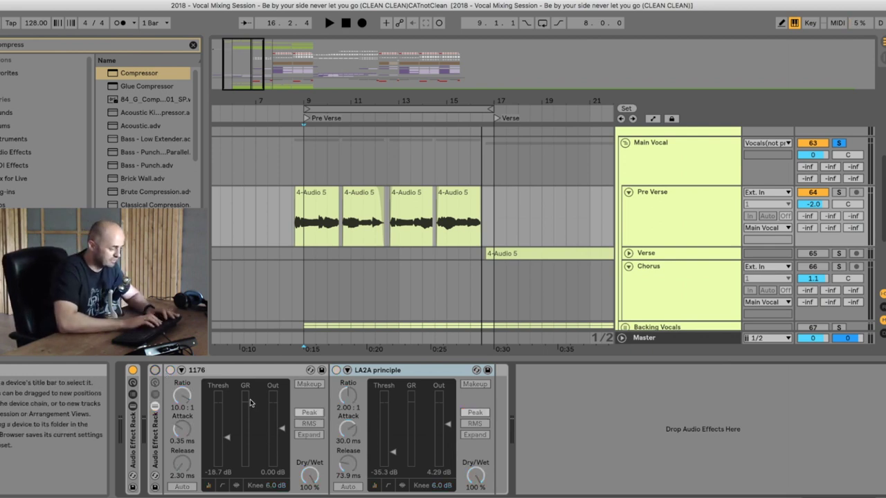
key(space)
key(a)
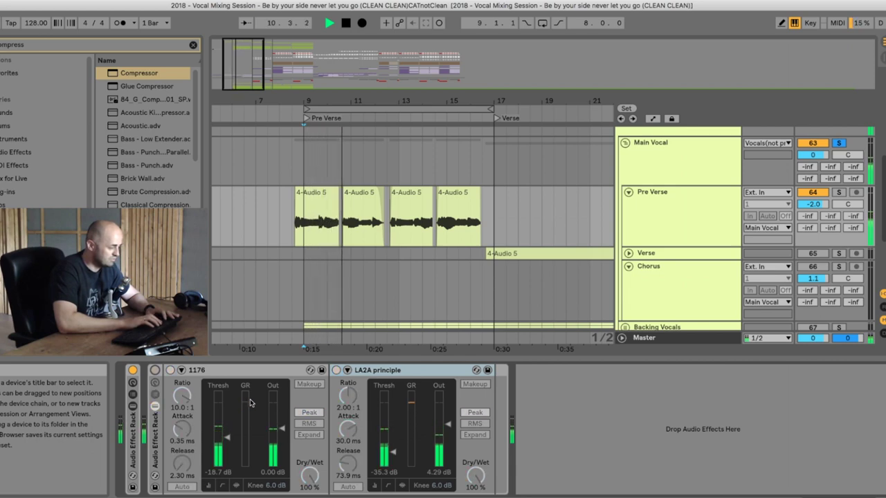
key(a)
key(a)
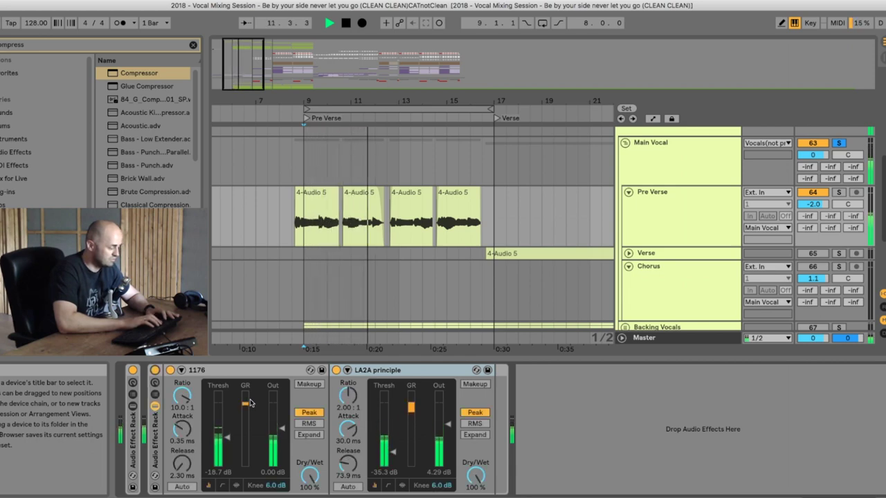
key(space)
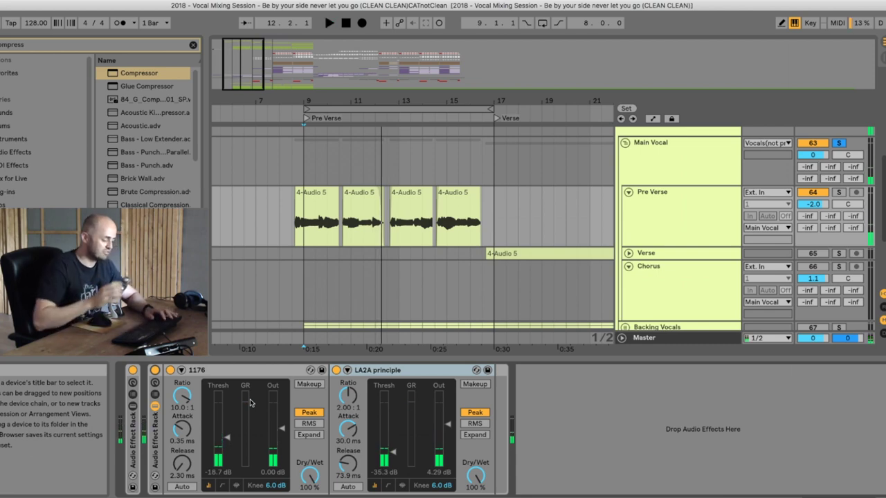
key(a)
click(154, 407)
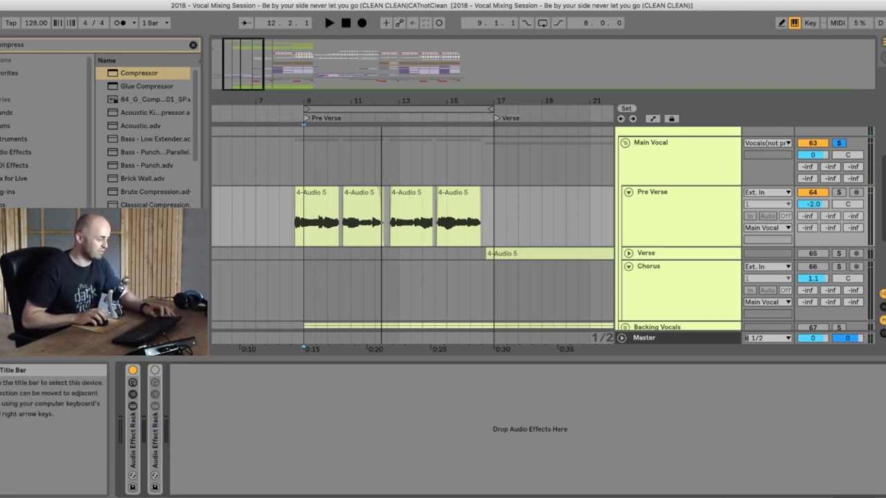
click(71, 45)
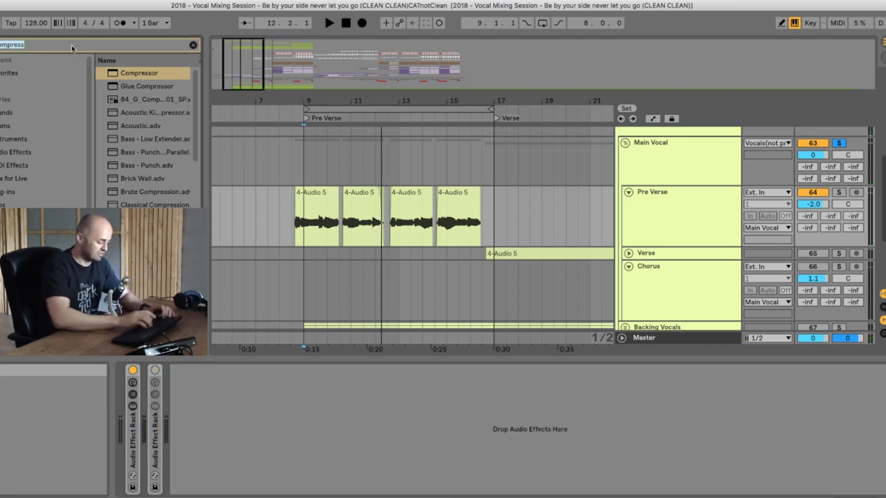
text(la76)
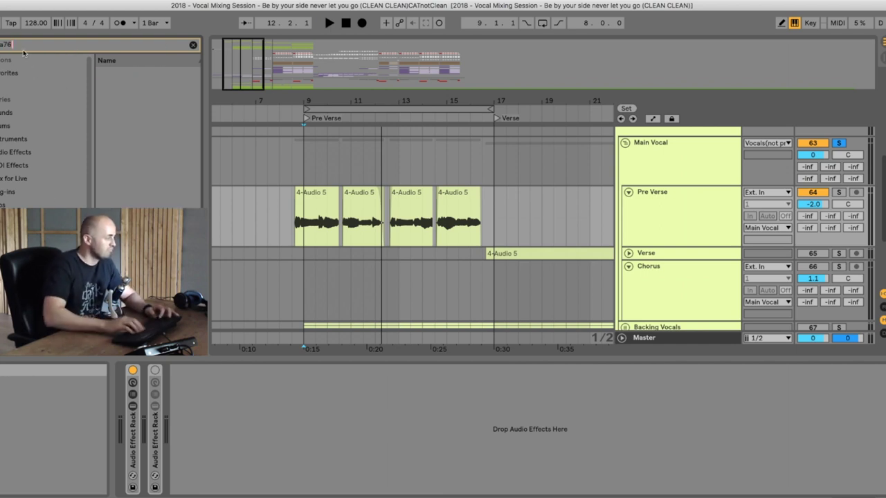
key(BackSpace)
key(BackSpace)
key(BackSpace)
key(BackSpace)
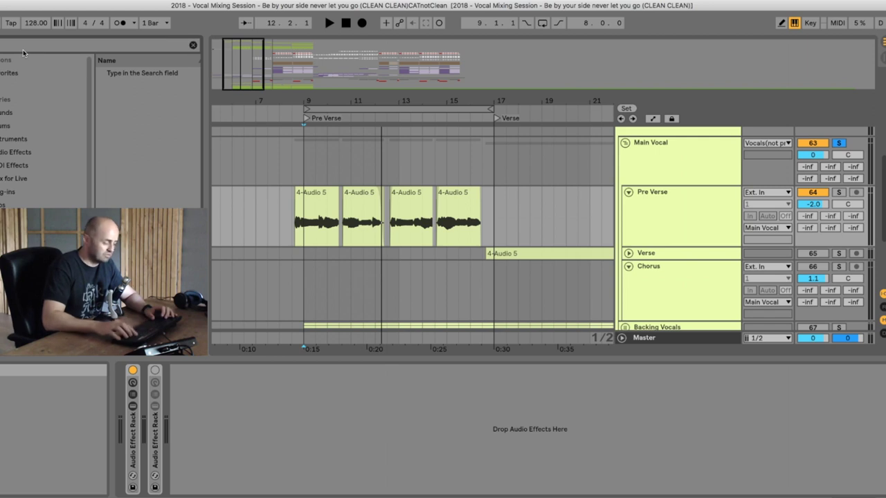
- Find the CLA-76 Stereo plug-in and add it after the existing racks on the Pre Verse track
text(76)
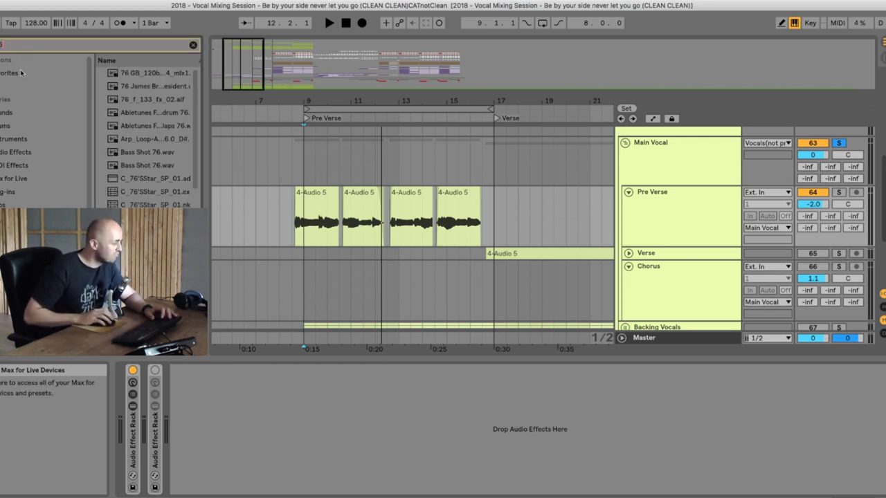
text(cla 76)
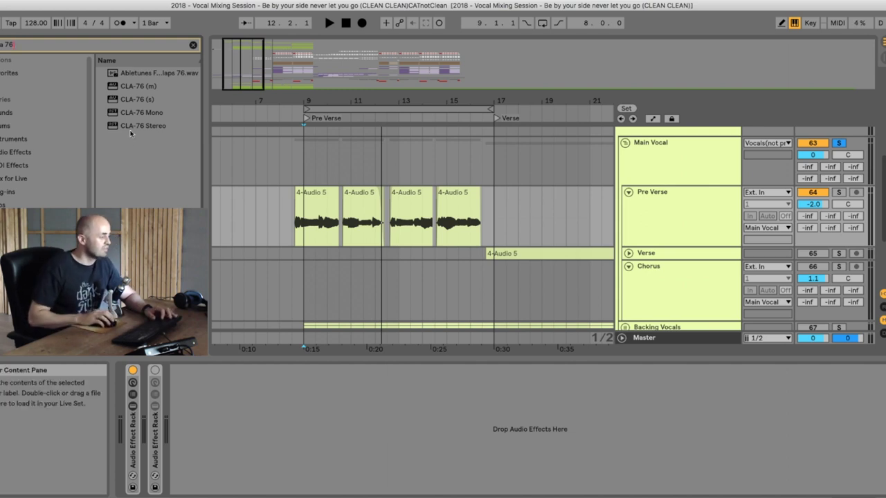
drag(143, 125, 233, 432)
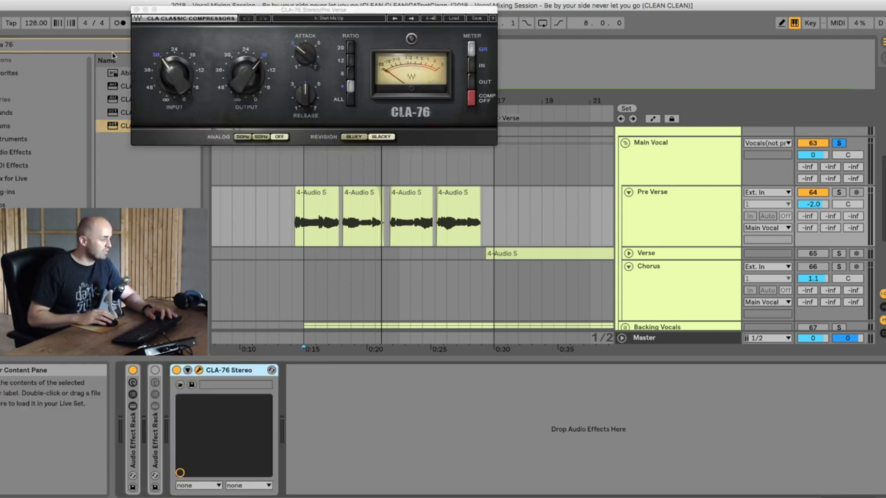
drag(205, 18, 334, 18)
- Find the CLA-2A Stereo plug-in and insert it after the CLA-76 on the Pre Verse track
click(24, 44)
key(BackSpace)
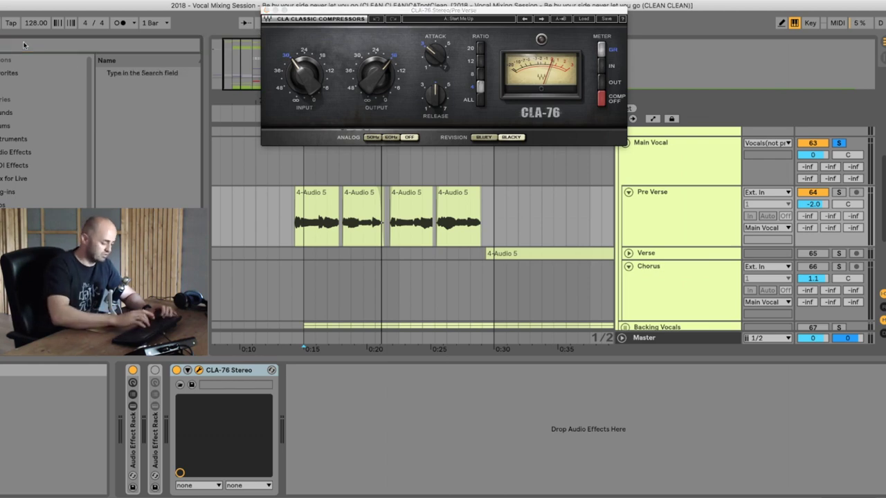
text(cla 2)
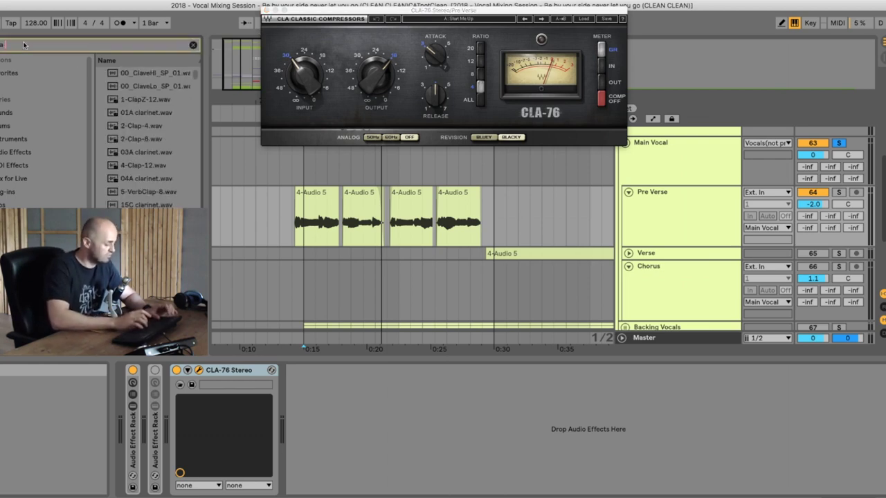
text(a 2a)
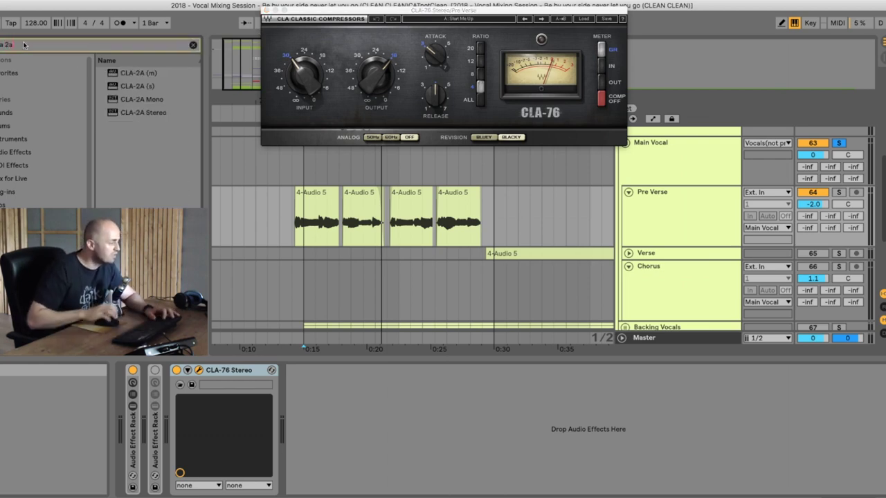
click(116, 112)
drag(354, 383, 322, 408)
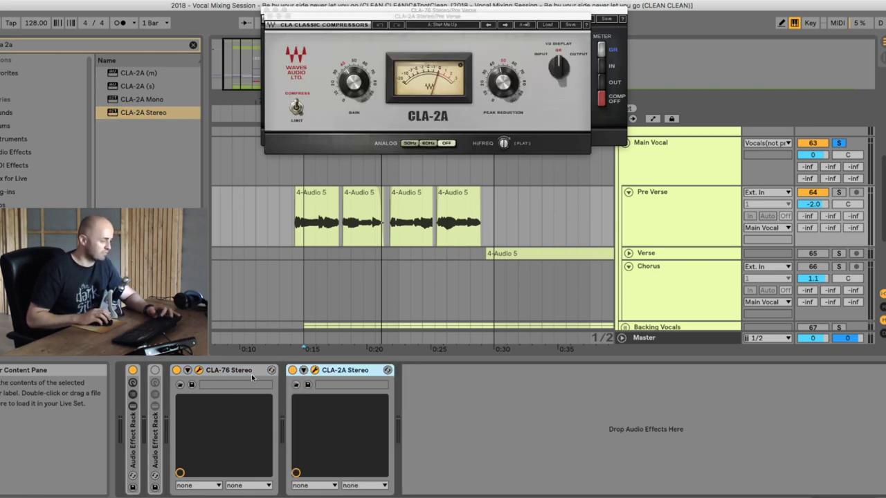
- Group CLA-76 Stereo and CLA-2A Stereo into an Audio Effect Rack and place their plug-in windows side by side
click(254, 375)
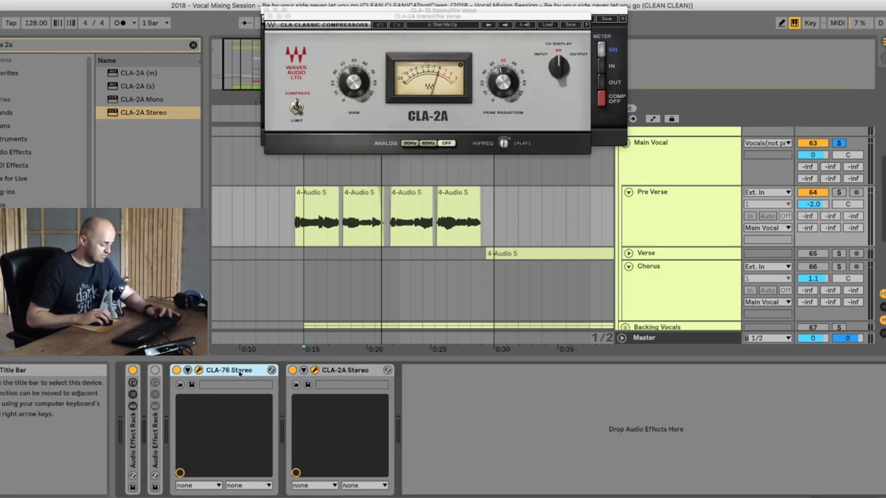
drag(367, 374, 283, 380)
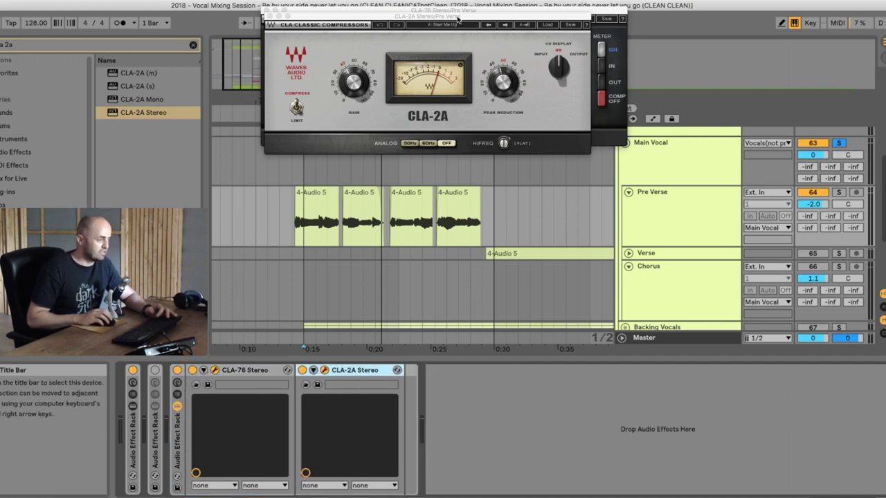
drag(459, 17, 711, 176)
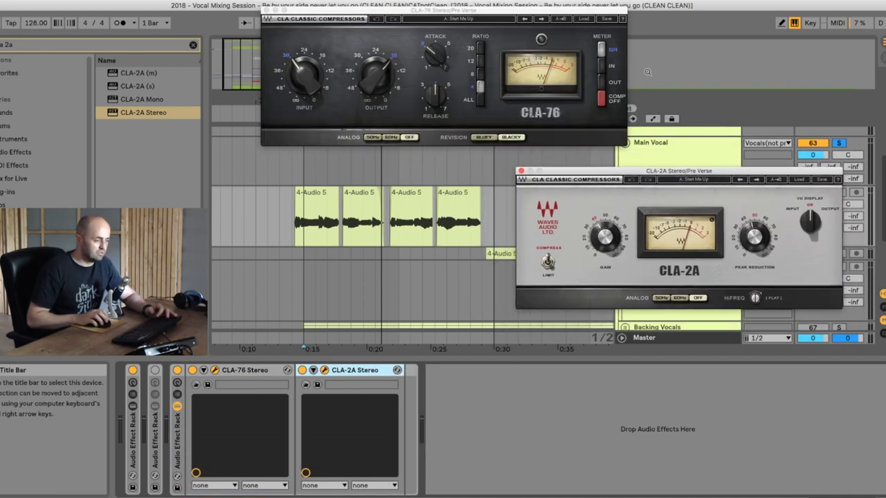
drag(514, 12, 355, 160)
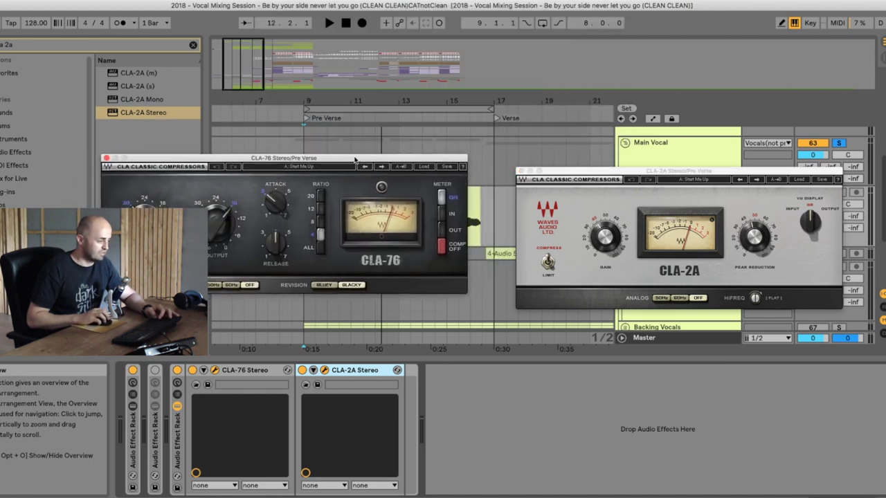
- Deactivate CLA-2A Stereo and set the CLA-76 to the Bluey revision, ratio 12 and attack about 4
click(323, 287)
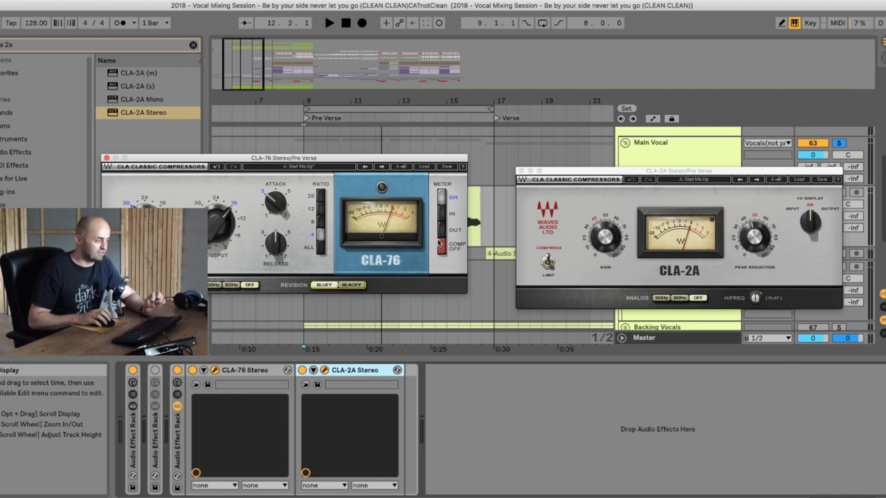
click(302, 371)
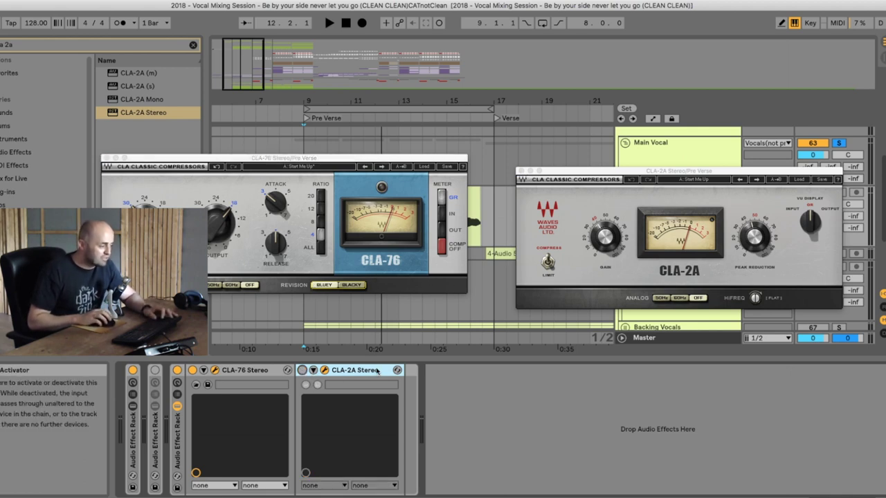
drag(293, 158, 407, 165)
click(432, 216)
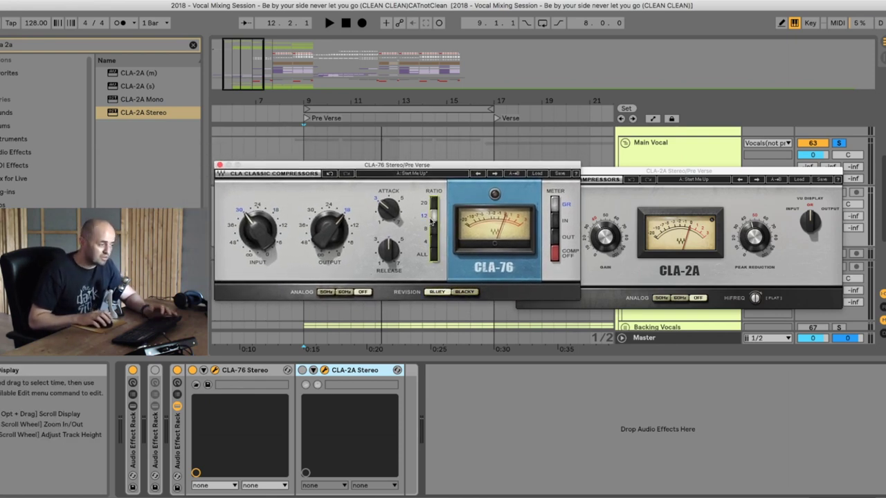
drag(398, 221, 397, 217)
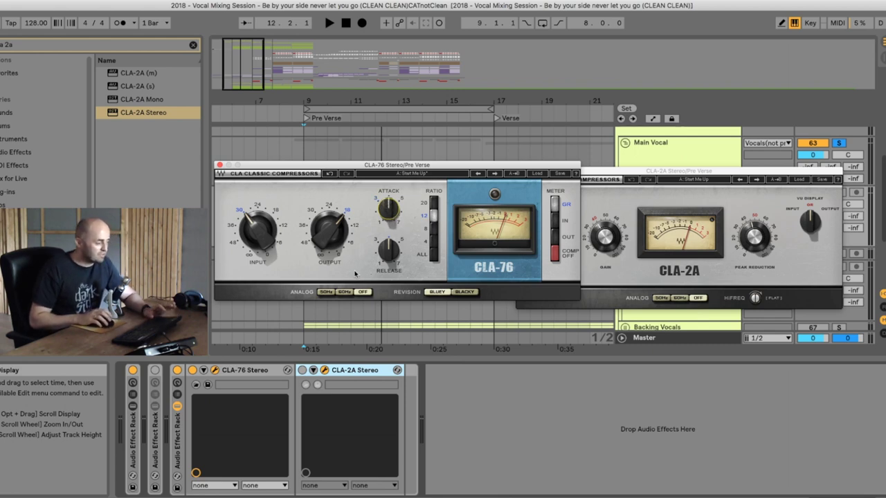
- While auditioning the vocal, set the CLA-76 input near the 36 mark and its output near the 24 mark
click(257, 238)
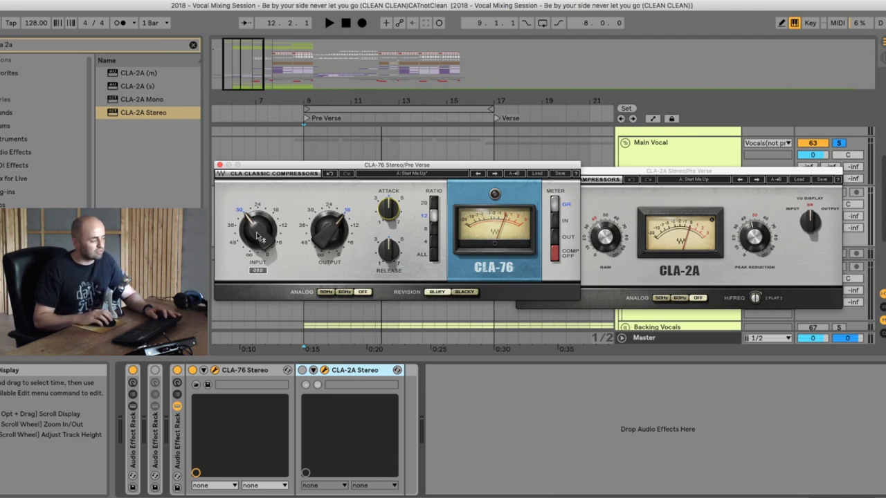
drag(260, 237, 330, 235)
key(space)
key(space)
click(255, 233)
key(space)
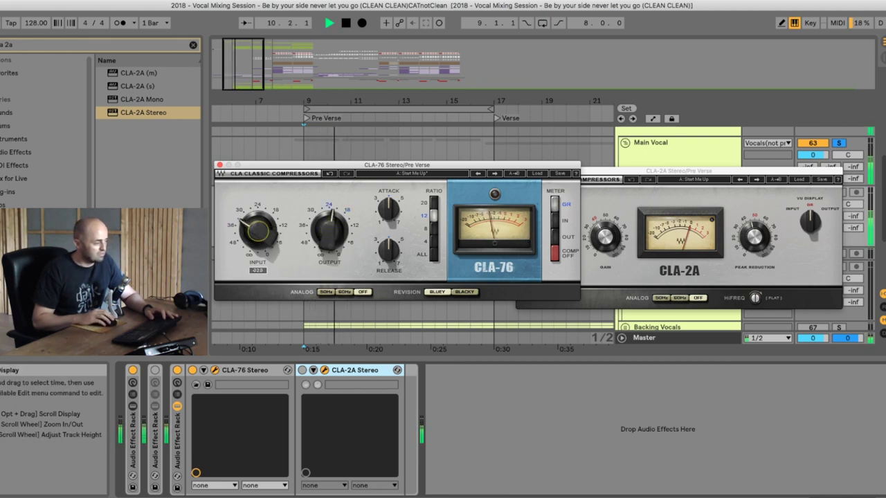
key(space)
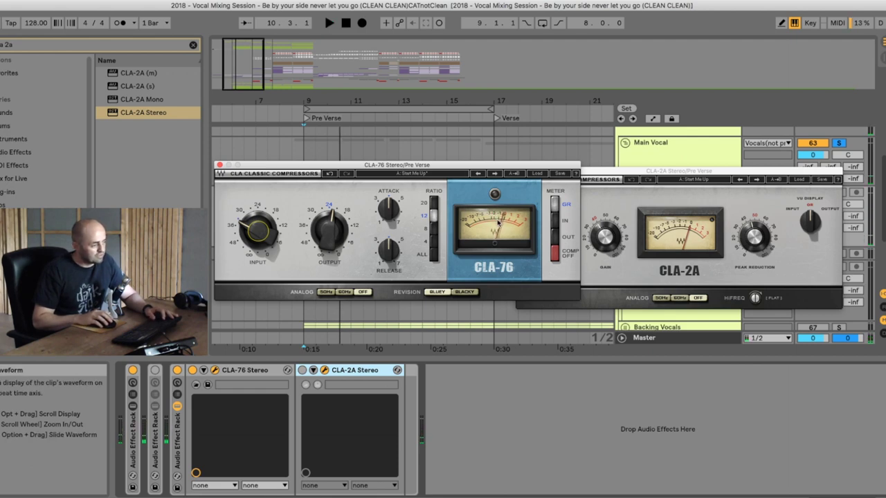
click(257, 233)
key(space)
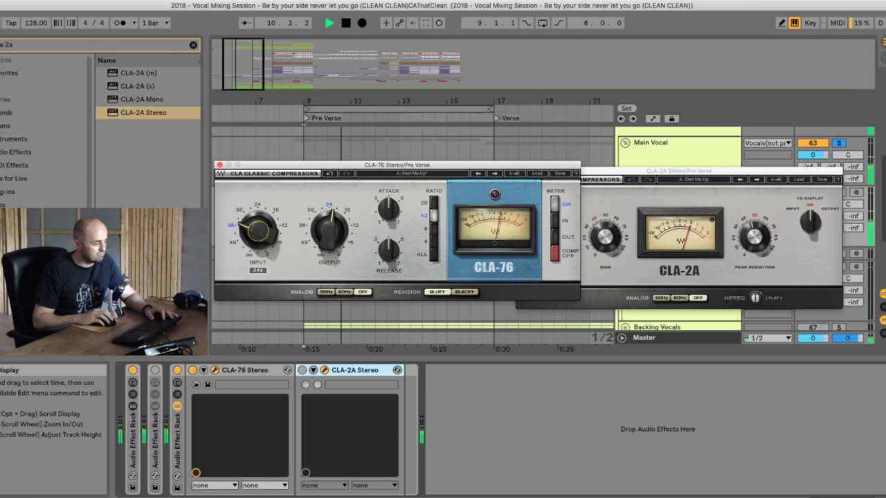
key(space)
- Set the CLA-76 release to about 6 and audition the vocal with it
click(387, 241)
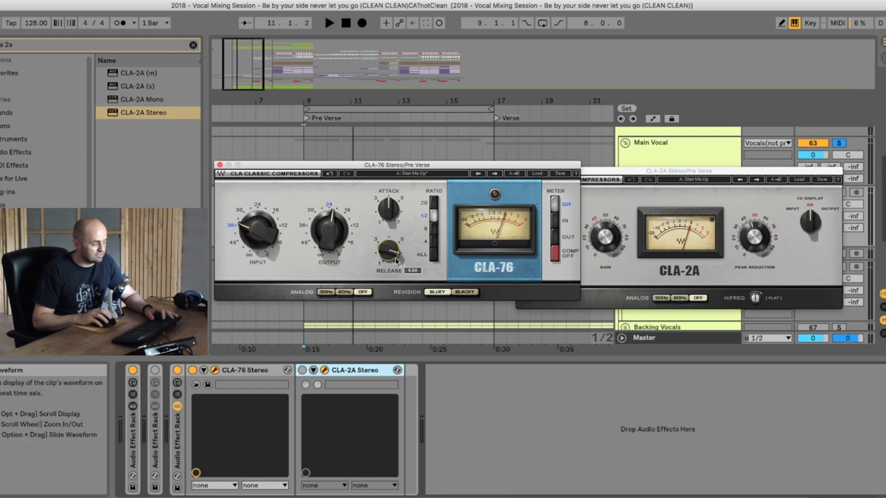
drag(394, 261, 400, 260)
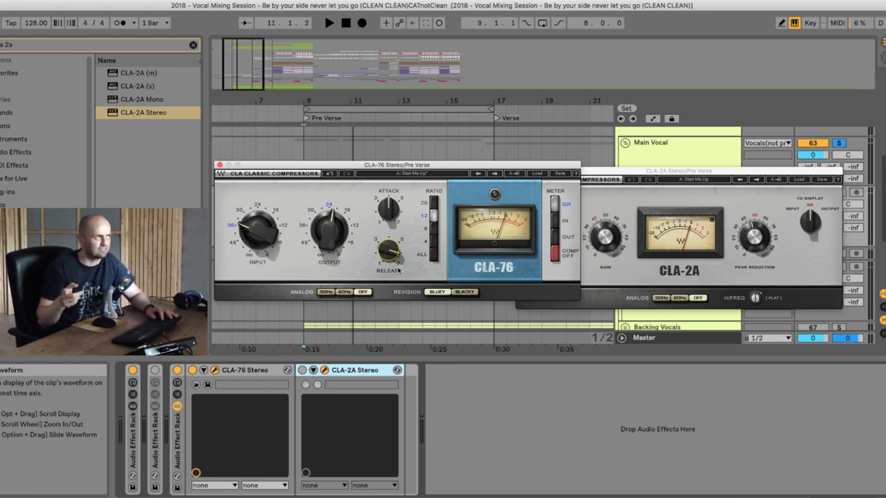
key(space)
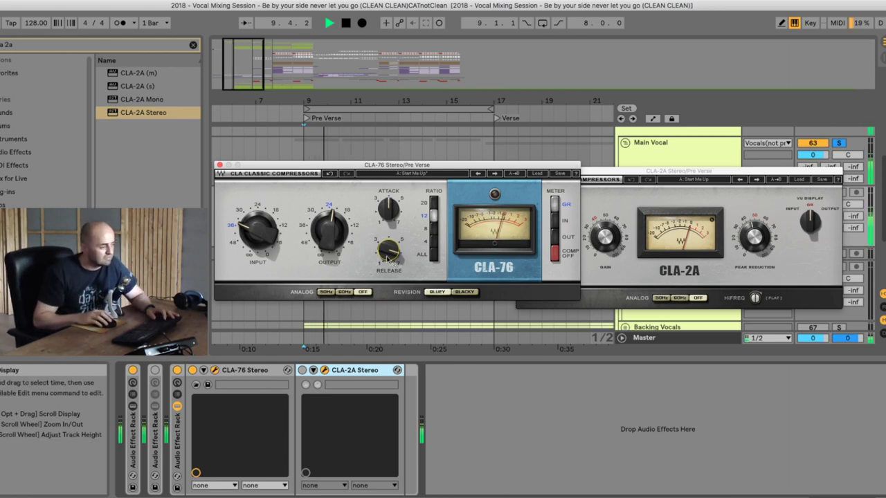
mouse_move(392, 258)
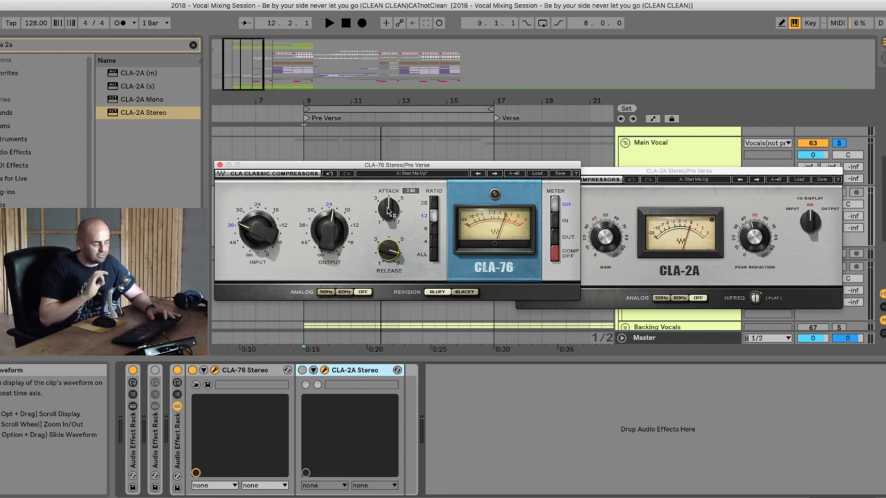
- Try slower and faster CLA-76 attack settings, settle on about 5 and audition the vocal
drag(389, 250, 389, 266)
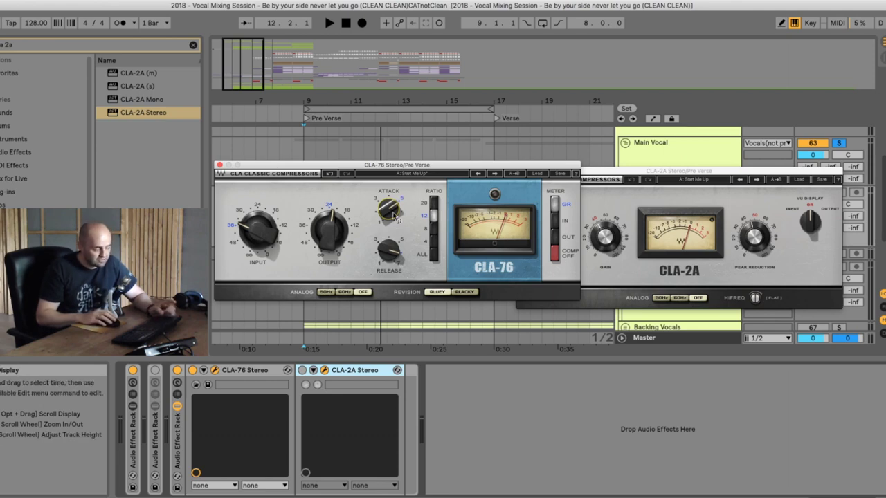
drag(389, 207, 389, 218)
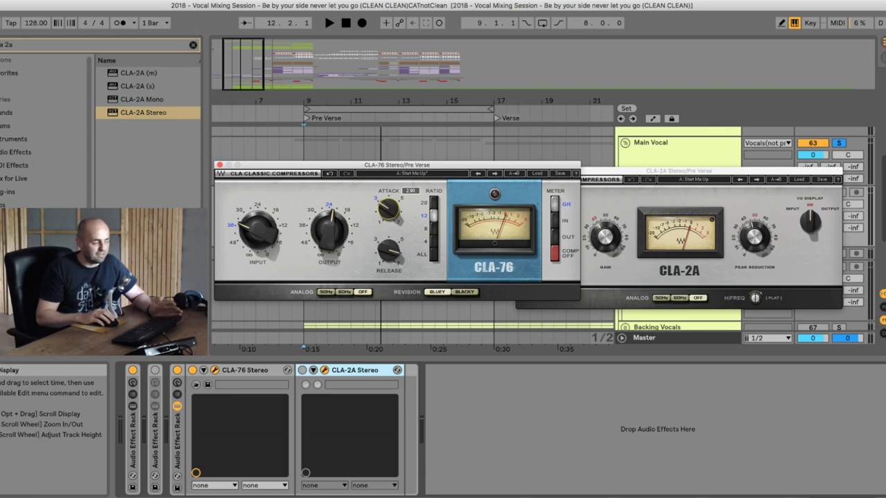
drag(389, 208, 389, 198)
key(space)
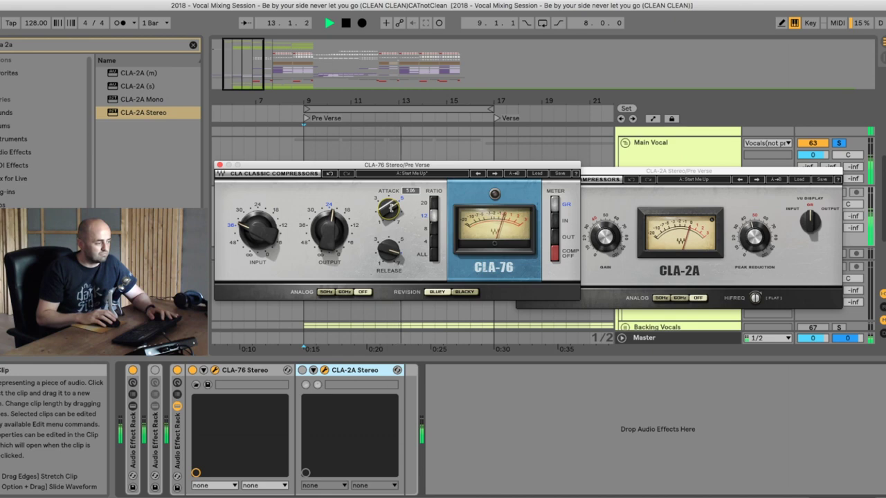
key(space)
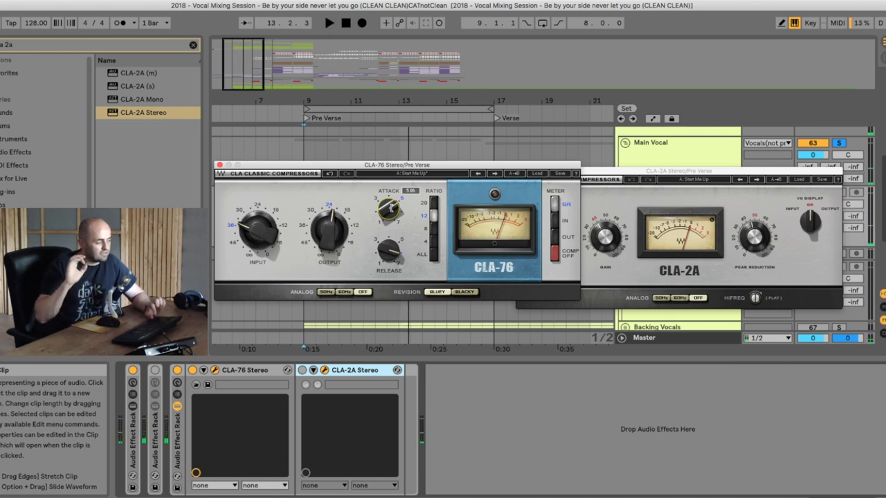
- Reactivate CLA-2A Stereo, move the CLA-76 window clear of it, and adjust the CLA-2A gain and peak reduction
click(302, 371)
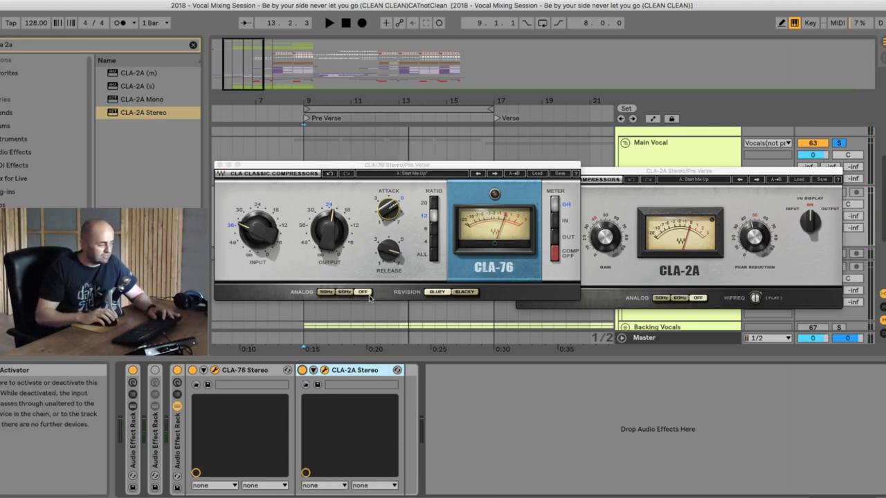
drag(420, 166, 285, 172)
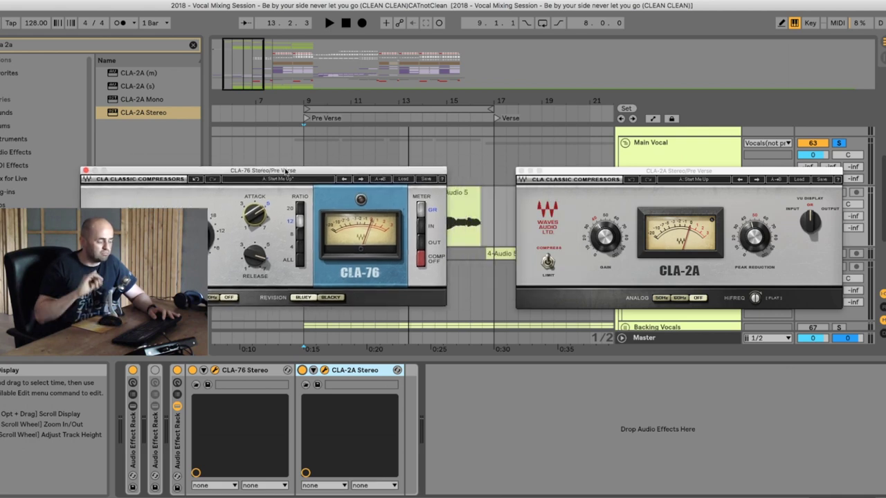
click(605, 237)
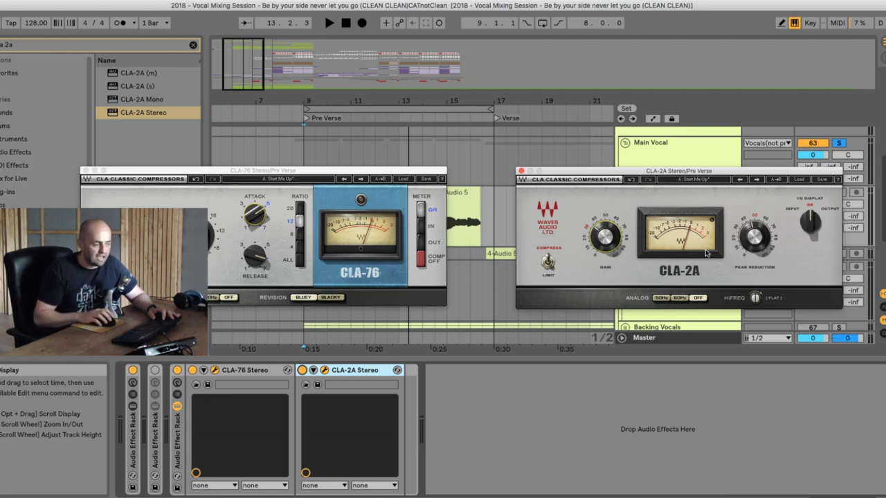
mouse_move(764, 247)
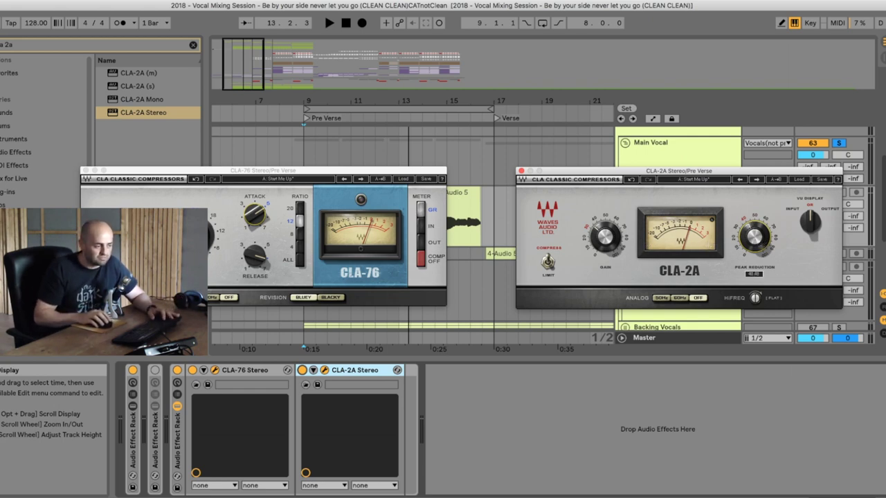
- Audition the vocal through both CLA compressors and close the CLA-76 plug-in window
key(space)
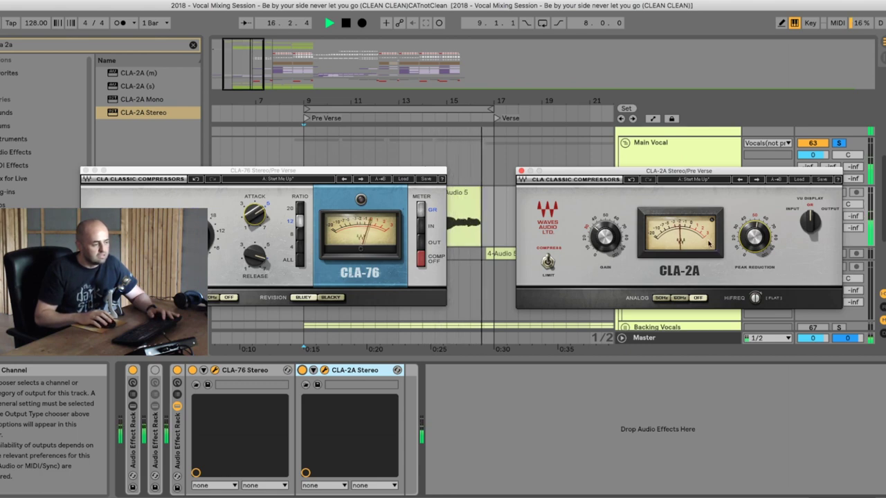
key(space)
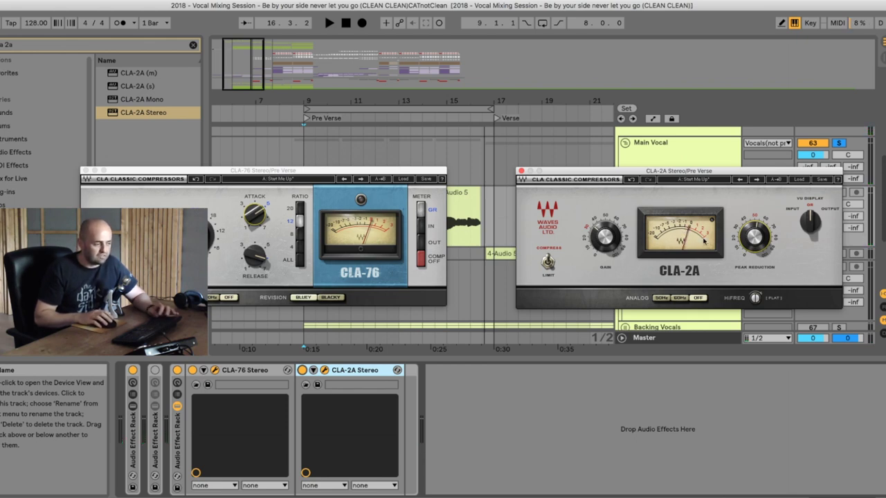
mouse_move(617, 238)
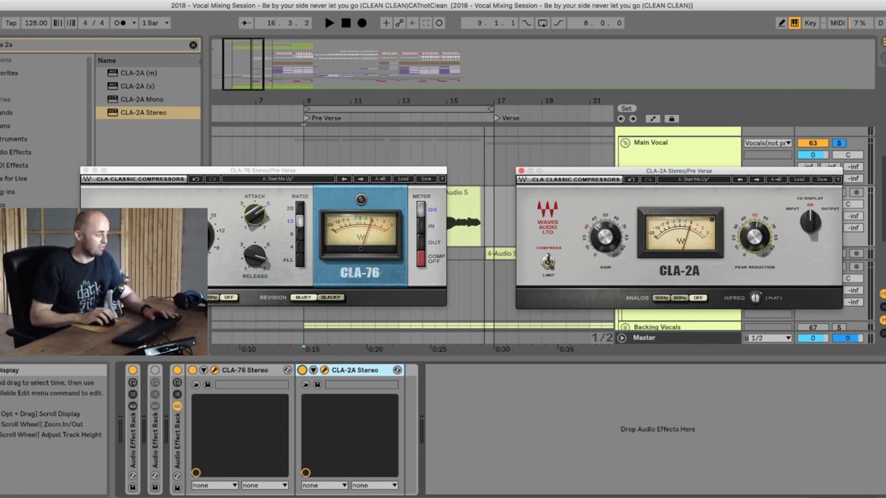
click(85, 171)
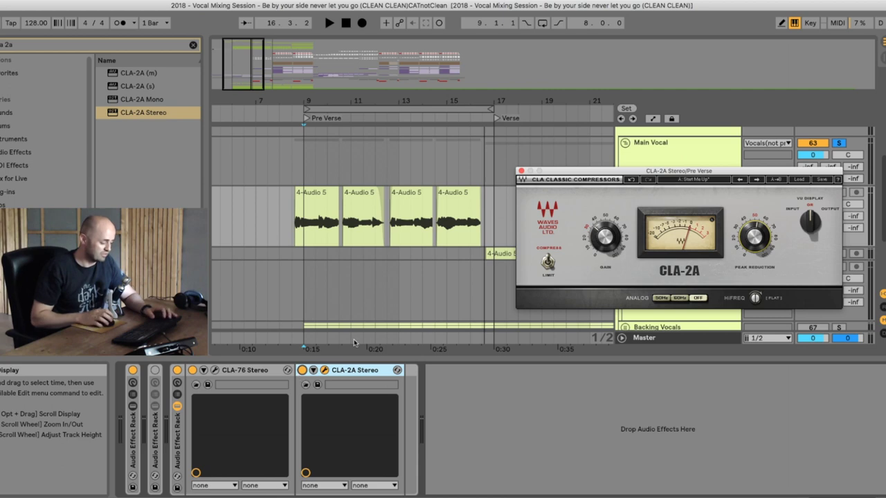
- Map the on/off switch of the Audio Effect Rack containing CLA-76 and CLA-2A to a computer key
key(super+k)
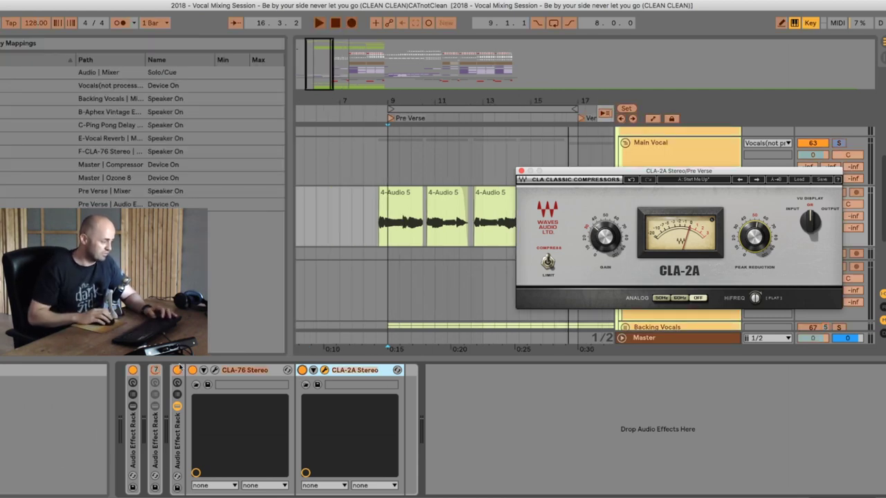
click(176, 372)
key(super+k)
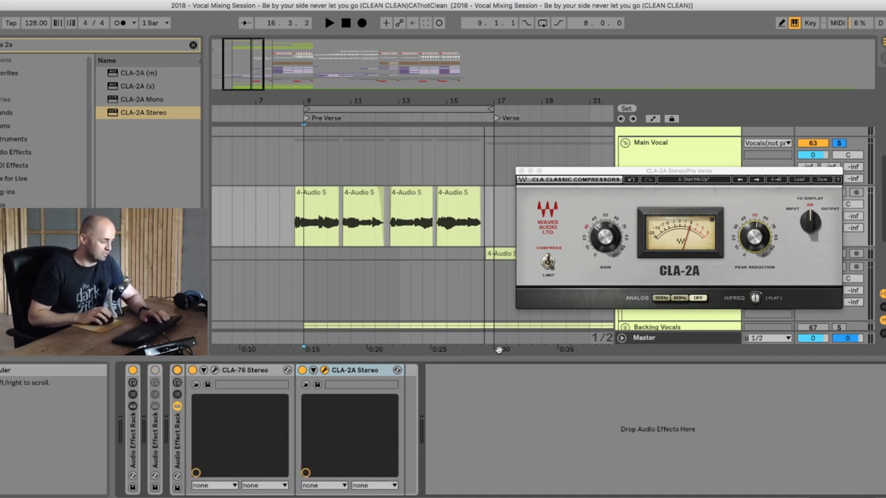
- Audition the Pre Verse vocal, comparing the two compressor racks, and raise the CLA-2A gain to about 37.5 to match levels
key(space)
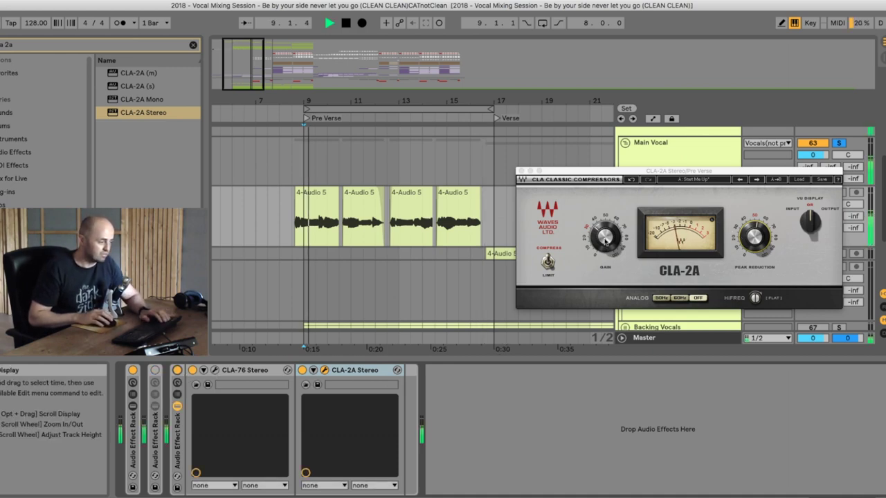
click(607, 252)
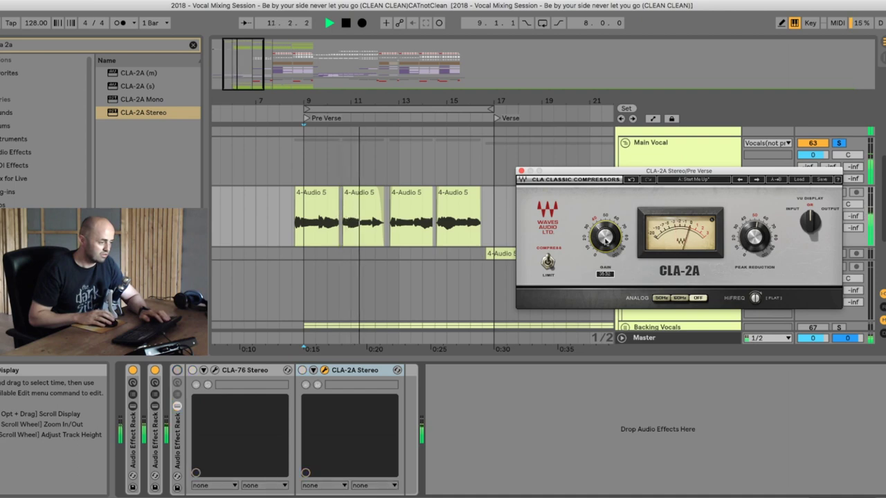
scroll(605, 239, up, 3)
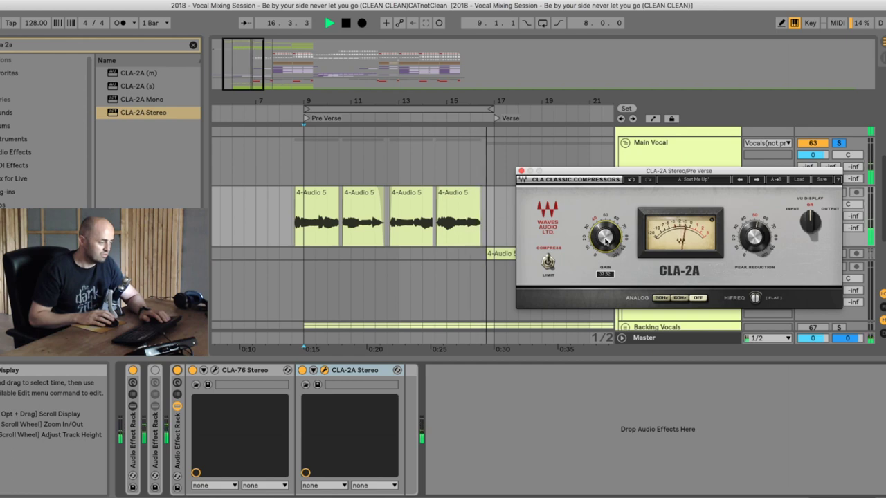
key(space)
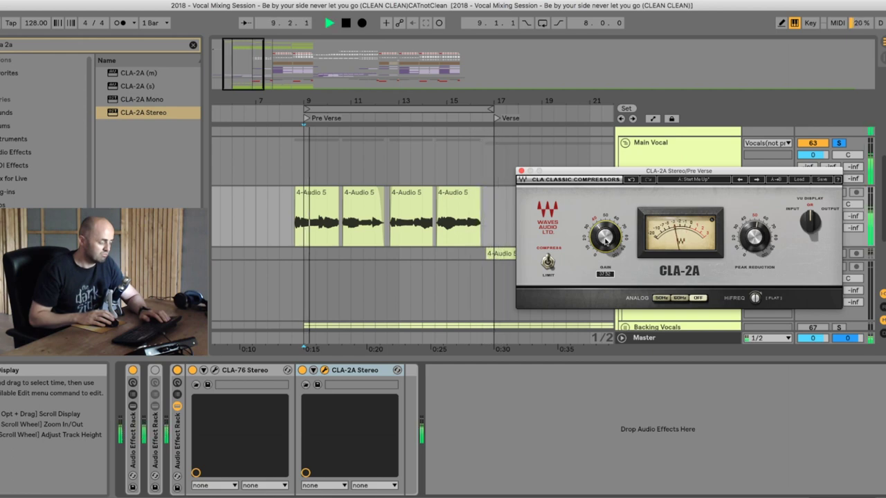